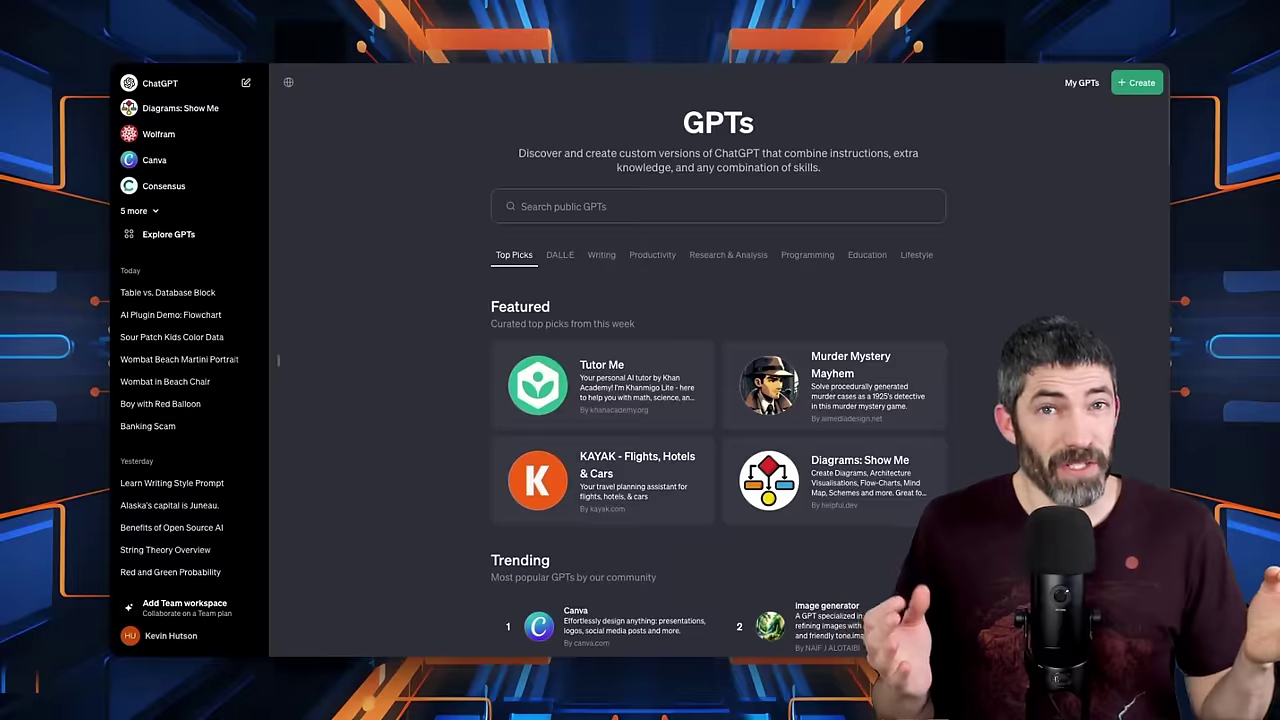
# - Browse the GPT examples and drag the AI Breakthroughs 2023 Summary link into the notes
pyautogui.scroll(-10, 717, 390)
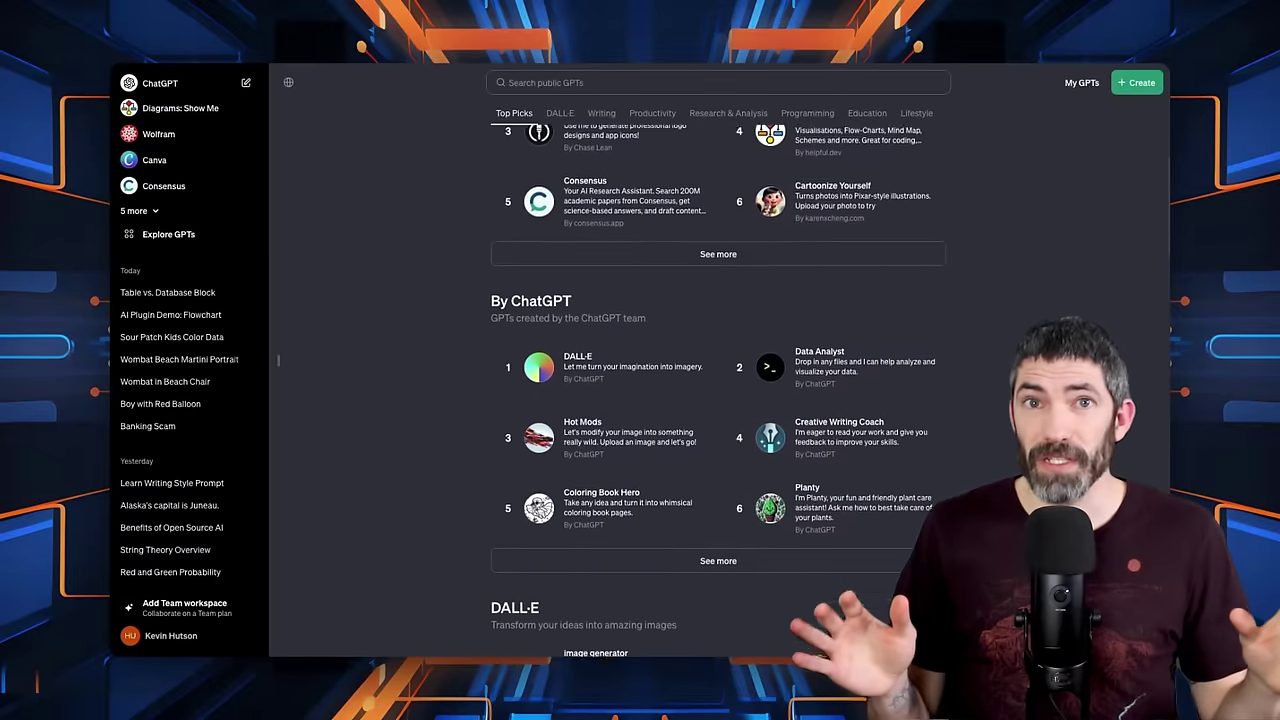
pyautogui.scroll(-7, 717, 390)
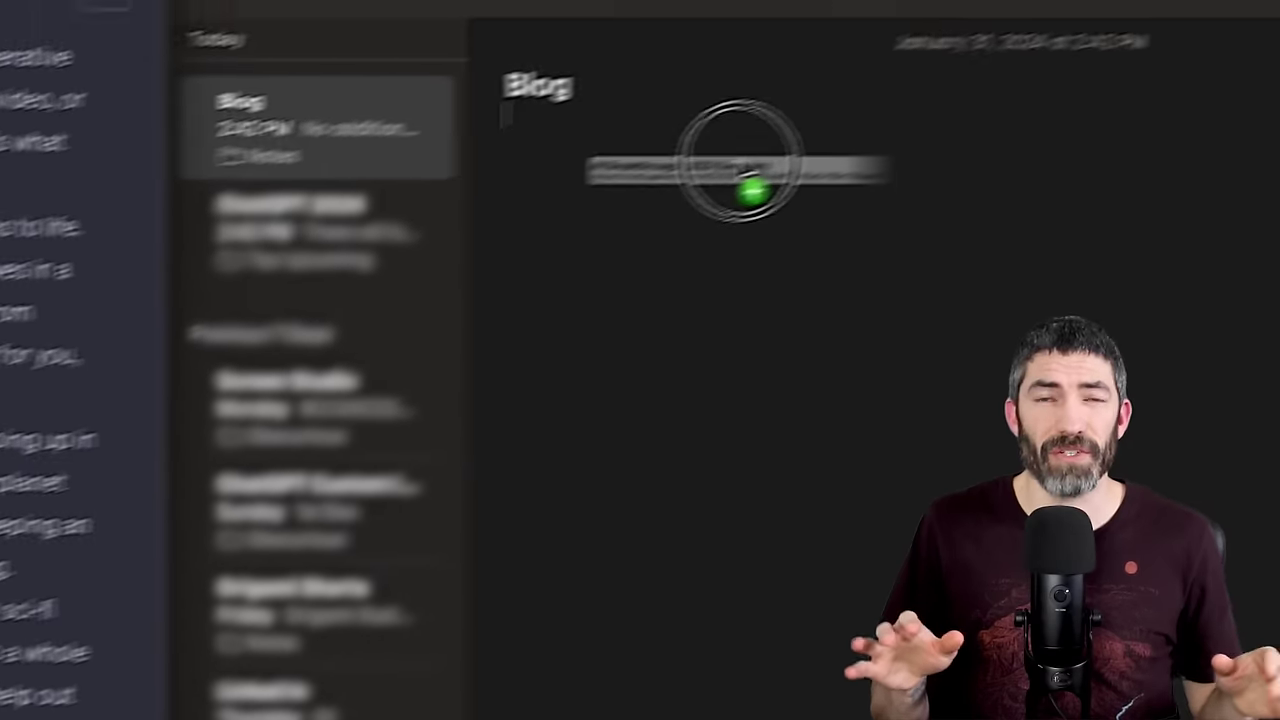
pyautogui.moveTo(742, 168); pyautogui.dragTo(723, 125)
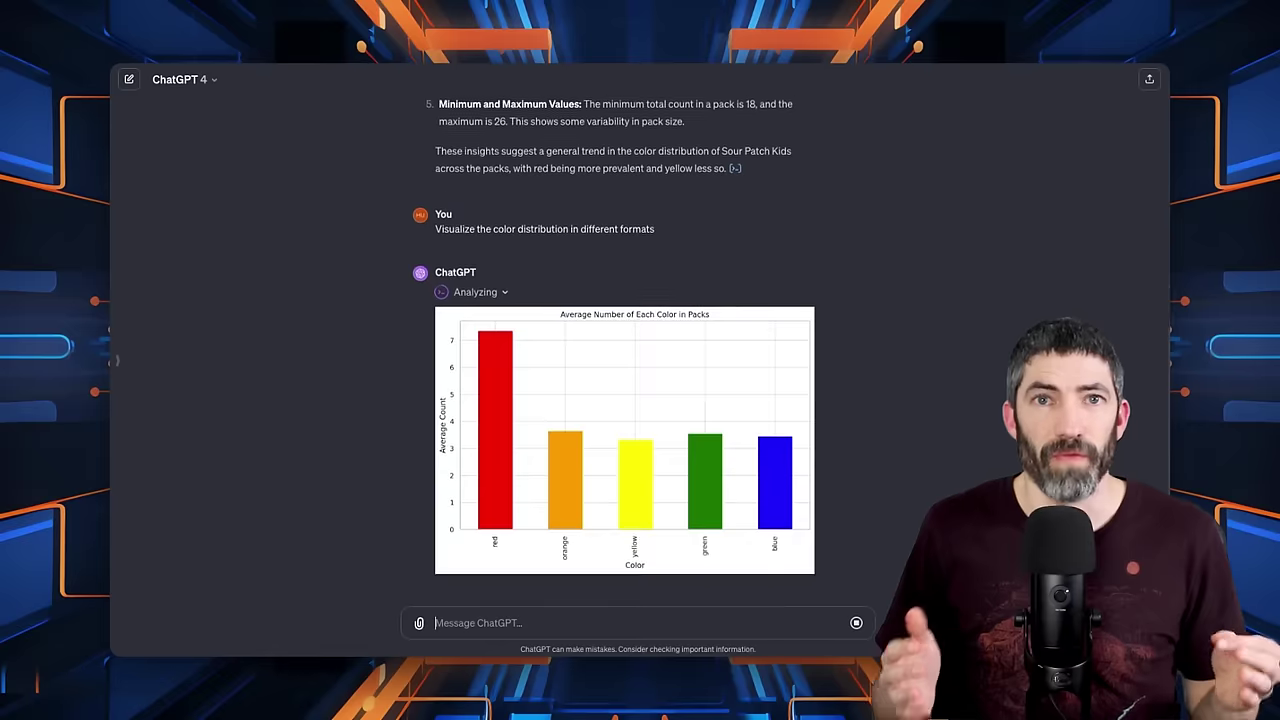
pyautogui.scroll(-10, 427, 527)
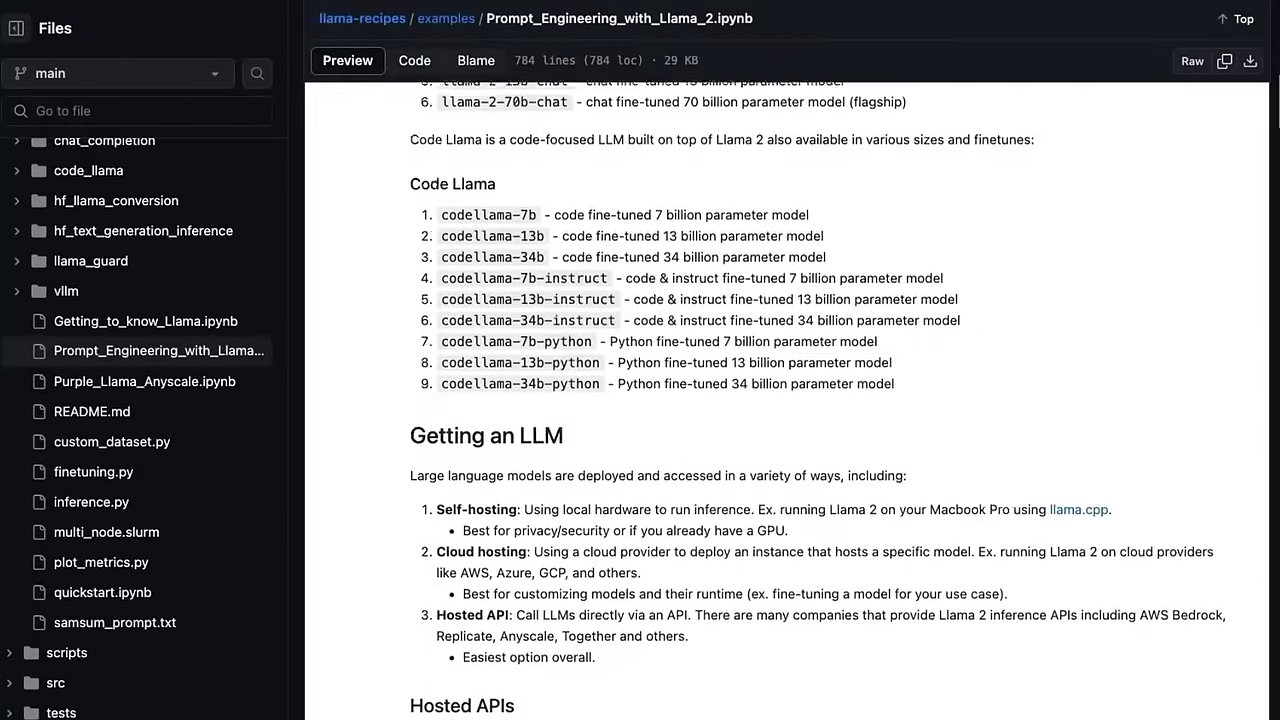
# - Scroll to the notebook's Explicit Instructions section and begin the 'What were…' question in ChatGPT
pyautogui.scroll(-20, 1240, 683)
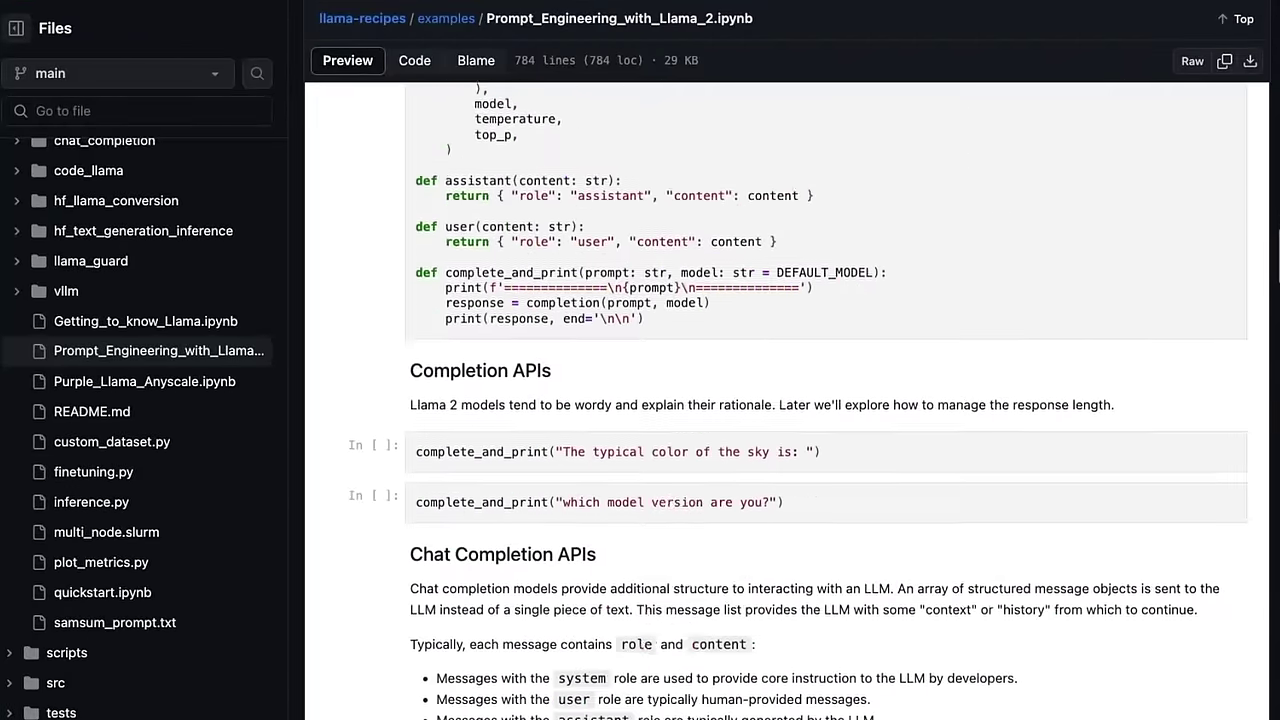
pyautogui.scroll(-6, 1240, 683)
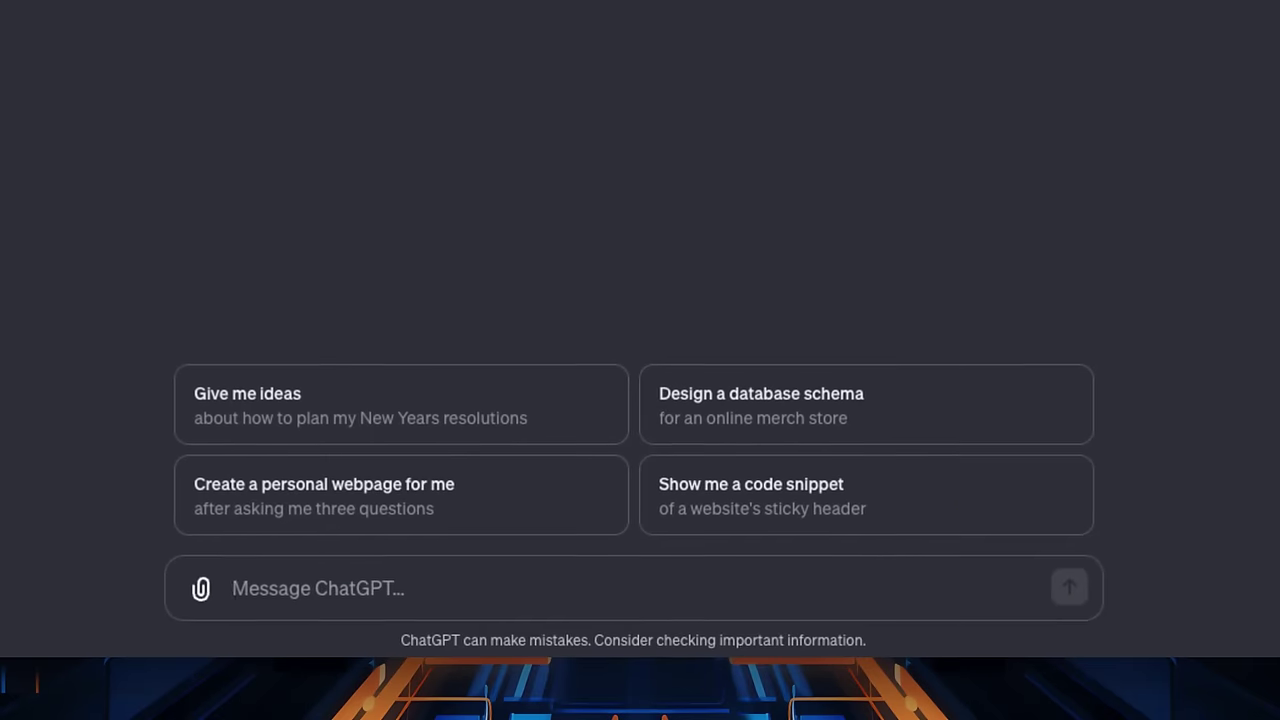
pyautogui.write('What were the biggest AI breakthroughs of 2023?')
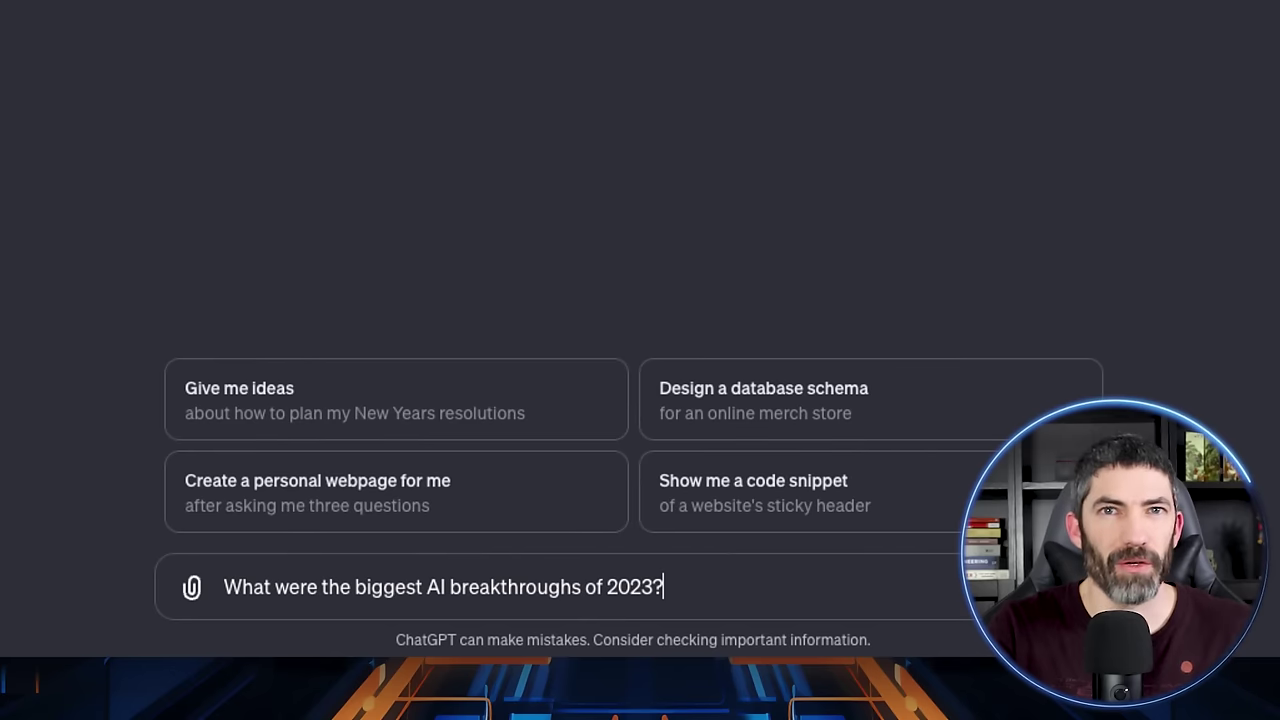
# - Ask for 2023's AI breakthroughs as five one-sentence bullets for a layperson, highlighting 'for a layperson'
pyautogui.write('G')
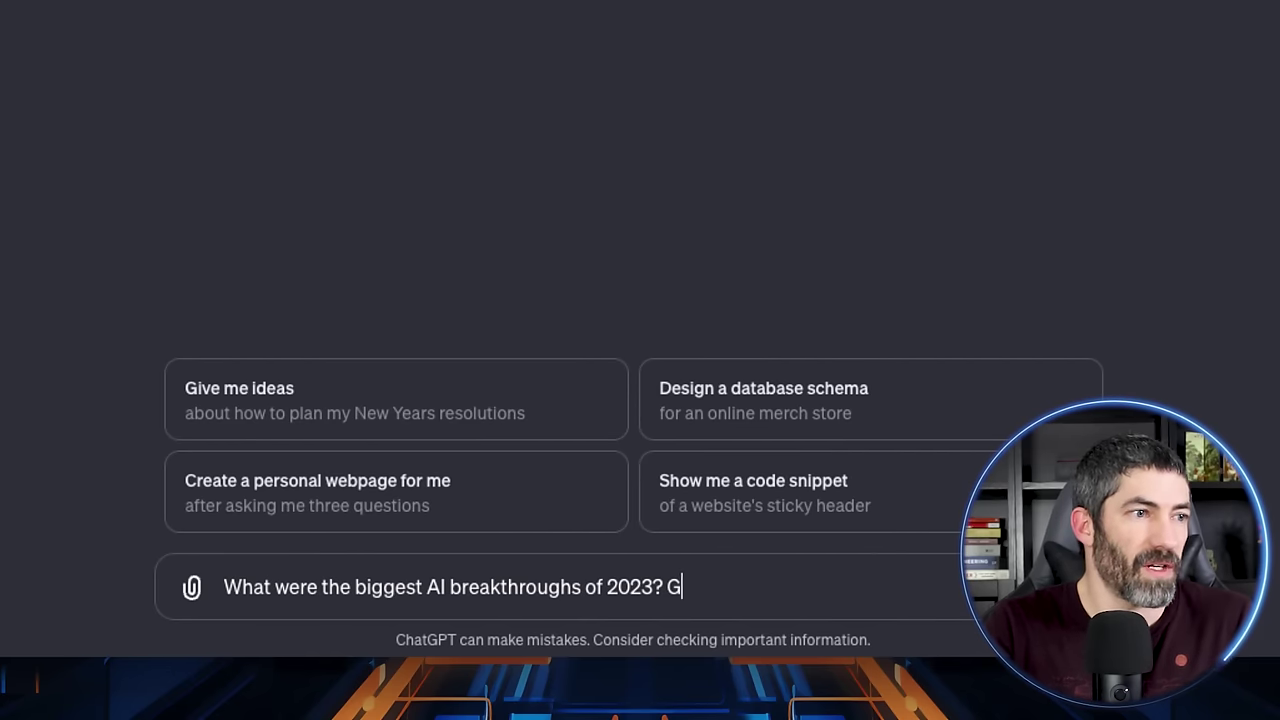
pyautogui.write('ive them as 5 bullet points')
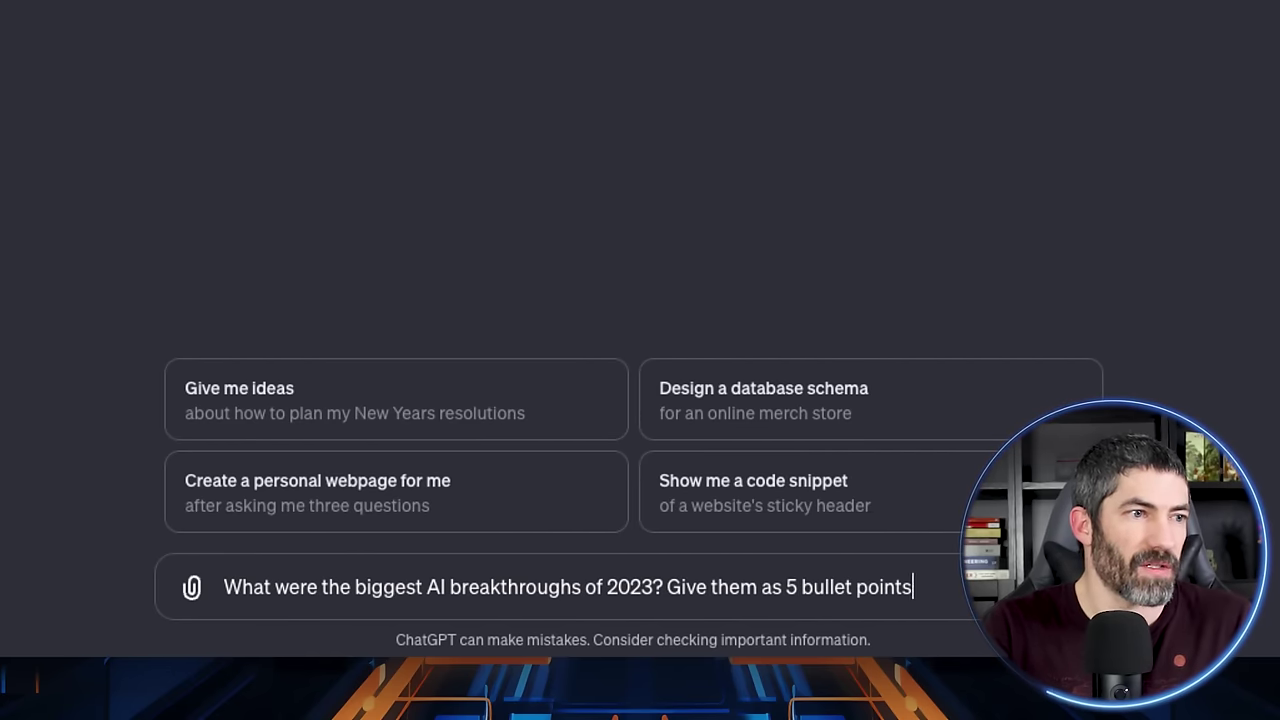
pyautogui.write(', one sentence long each, for a layperson')
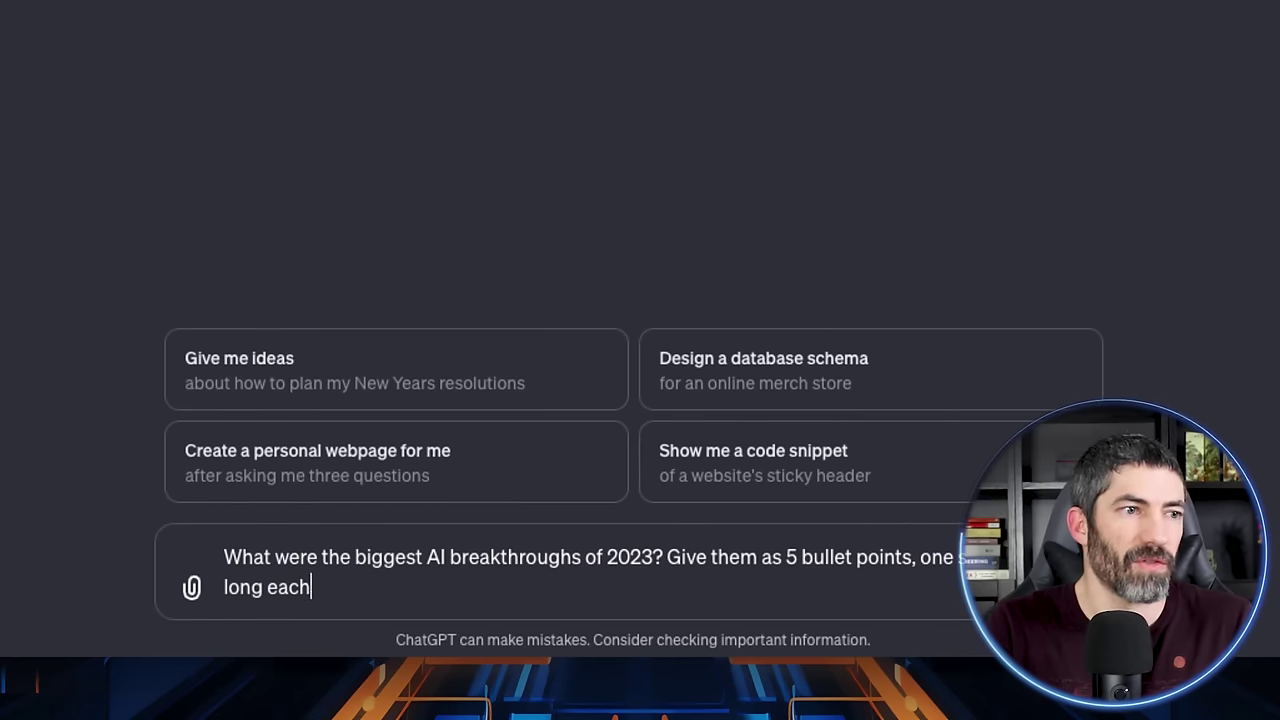
pyautogui.press('Return')
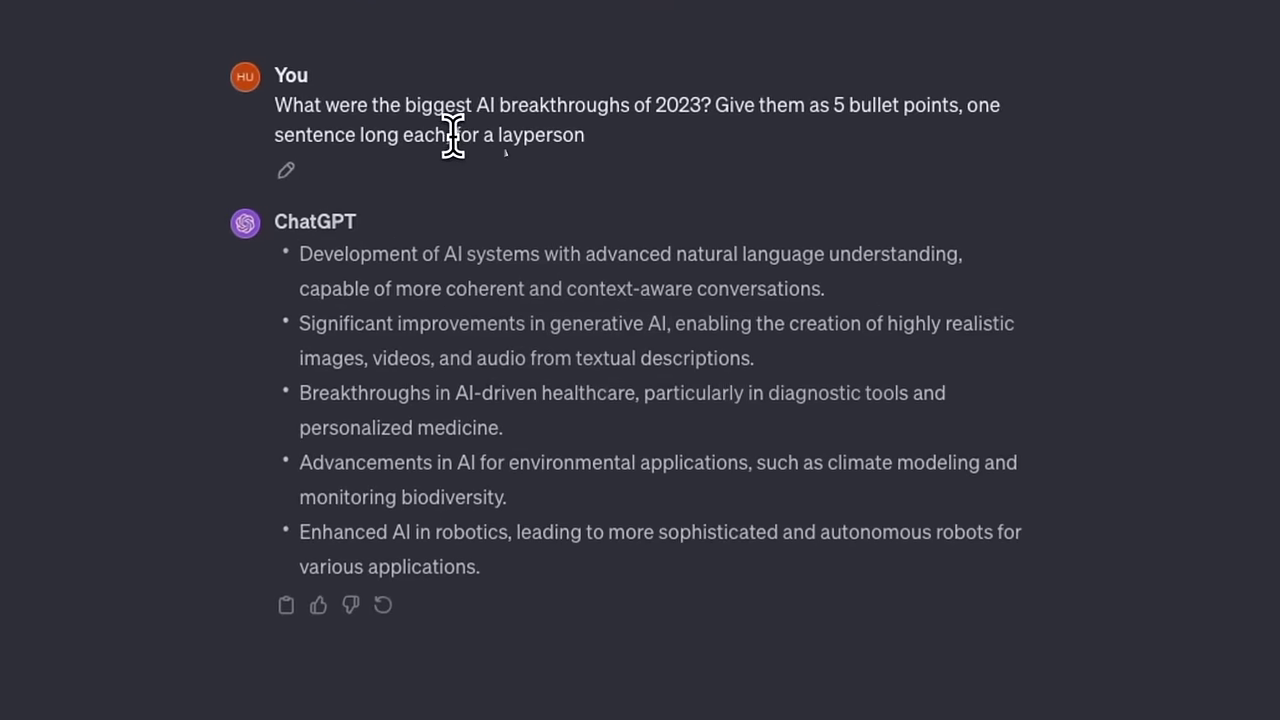
pyautogui.moveTo(454, 134); pyautogui.dragTo(750, 190)
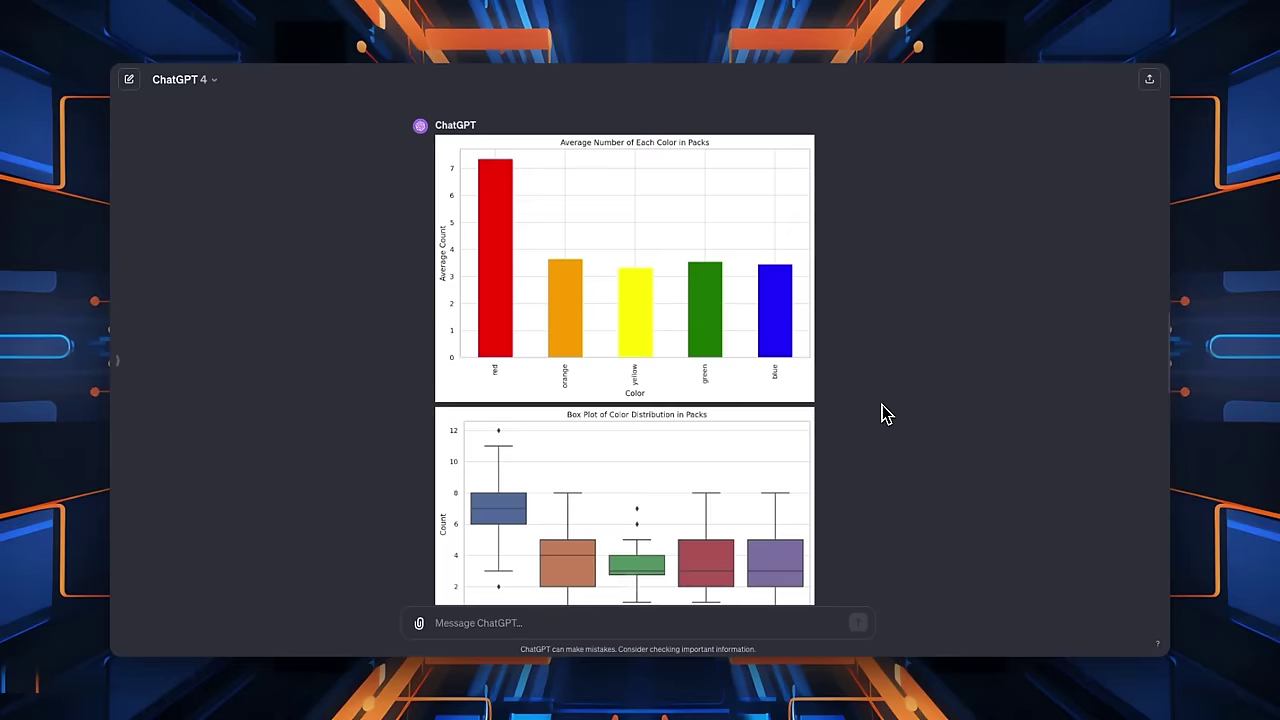
# - Scroll through the colour-count box plot, heat map and histogram charts
pyautogui.scroll(-4, 885, 413)
pyautogui.scroll(-10, 885, 413)
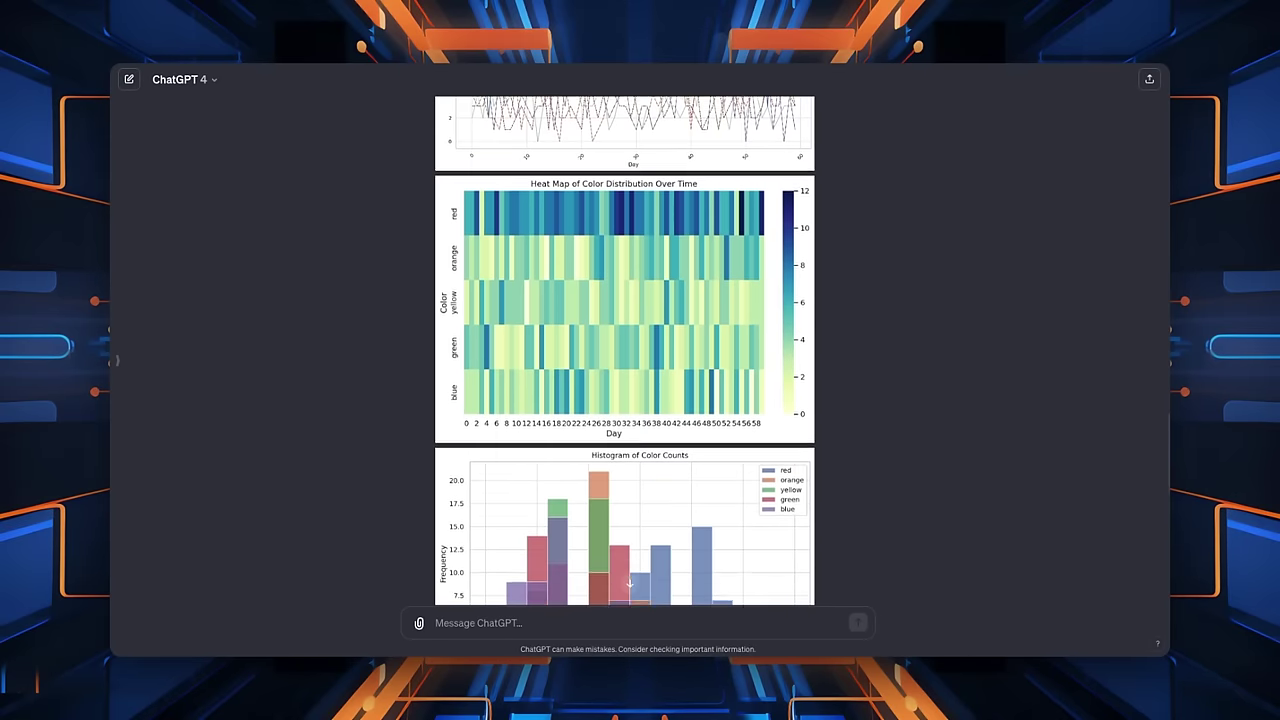
pyautogui.scroll(-8, 625, 350)
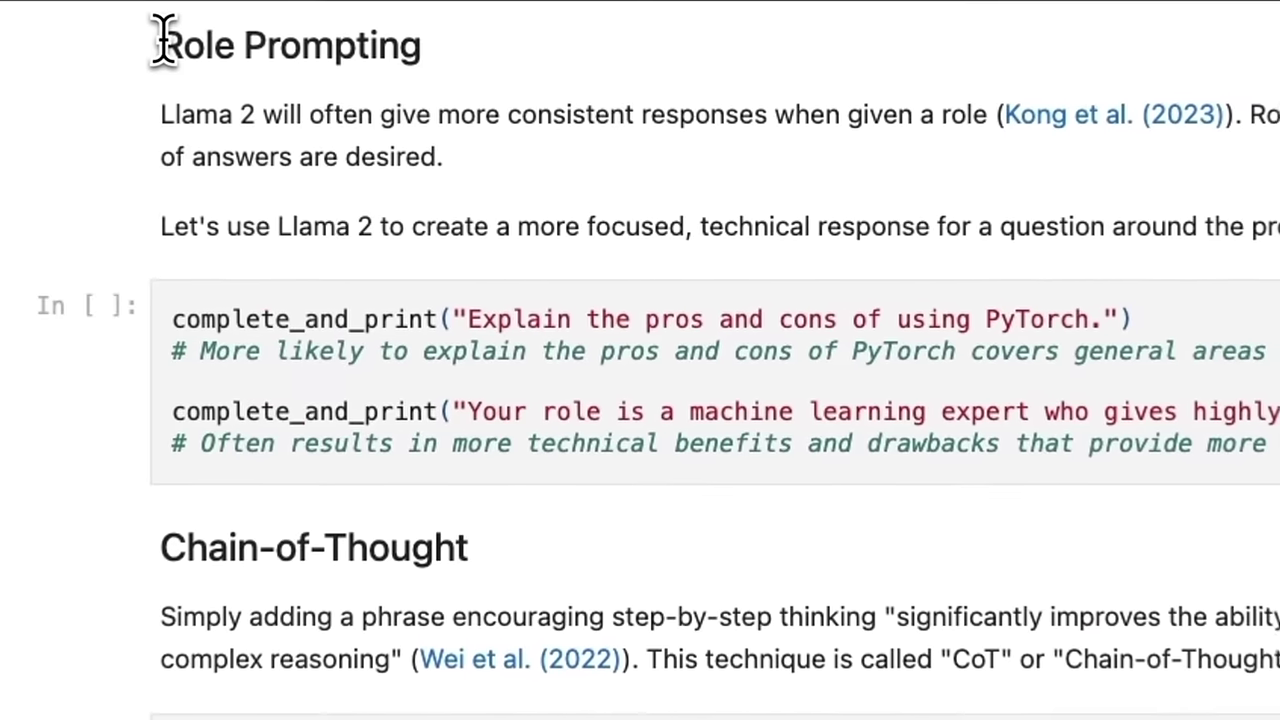
# - Highlight the notebook's Role Prompting heading
pyautogui.moveTo(116, 12); pyautogui.dragTo(299, 15)
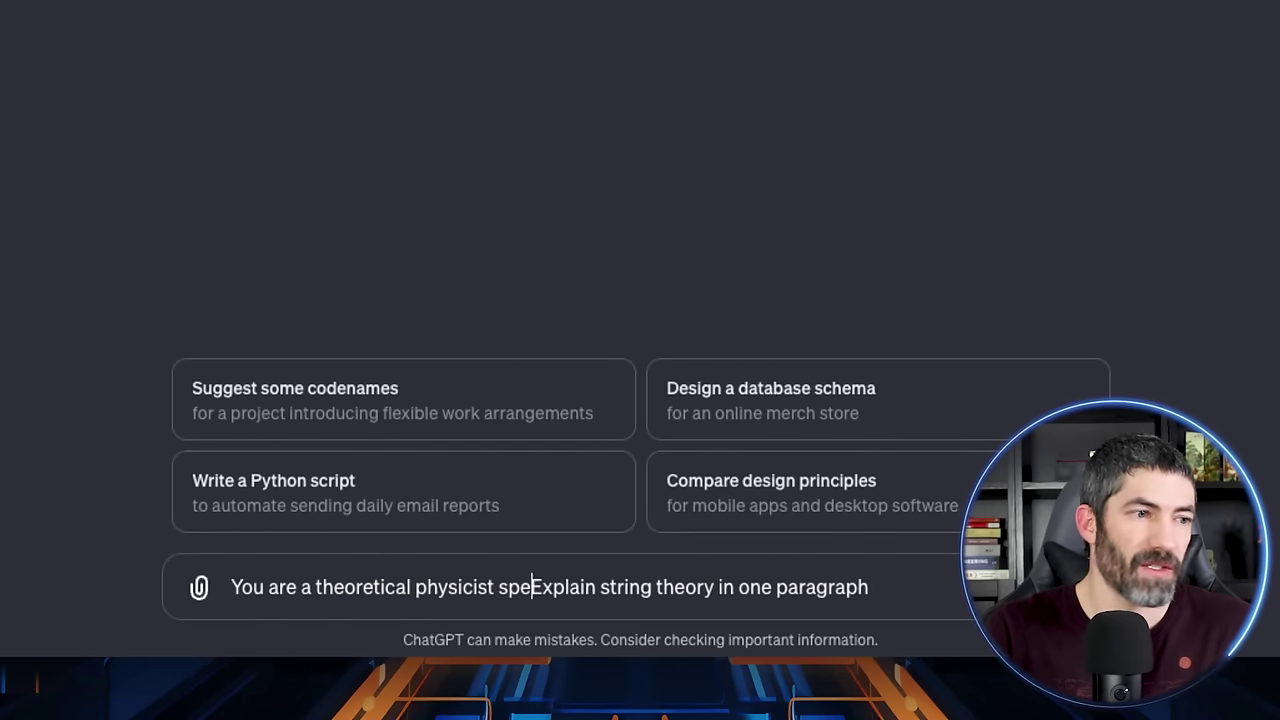
# - Ask a physicist to explain string theory, then rewrite the prompt for an elementary school teacher and students
pyautogui.write('cists.')
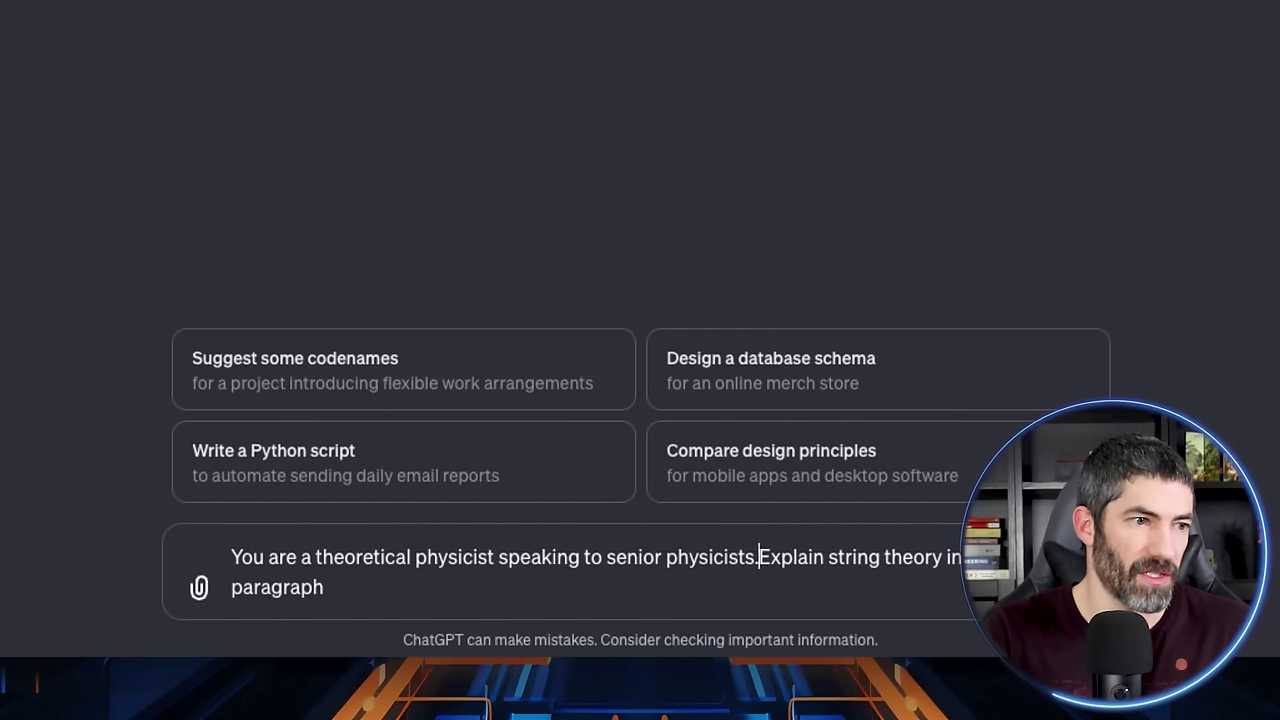
pyautogui.press('Return')
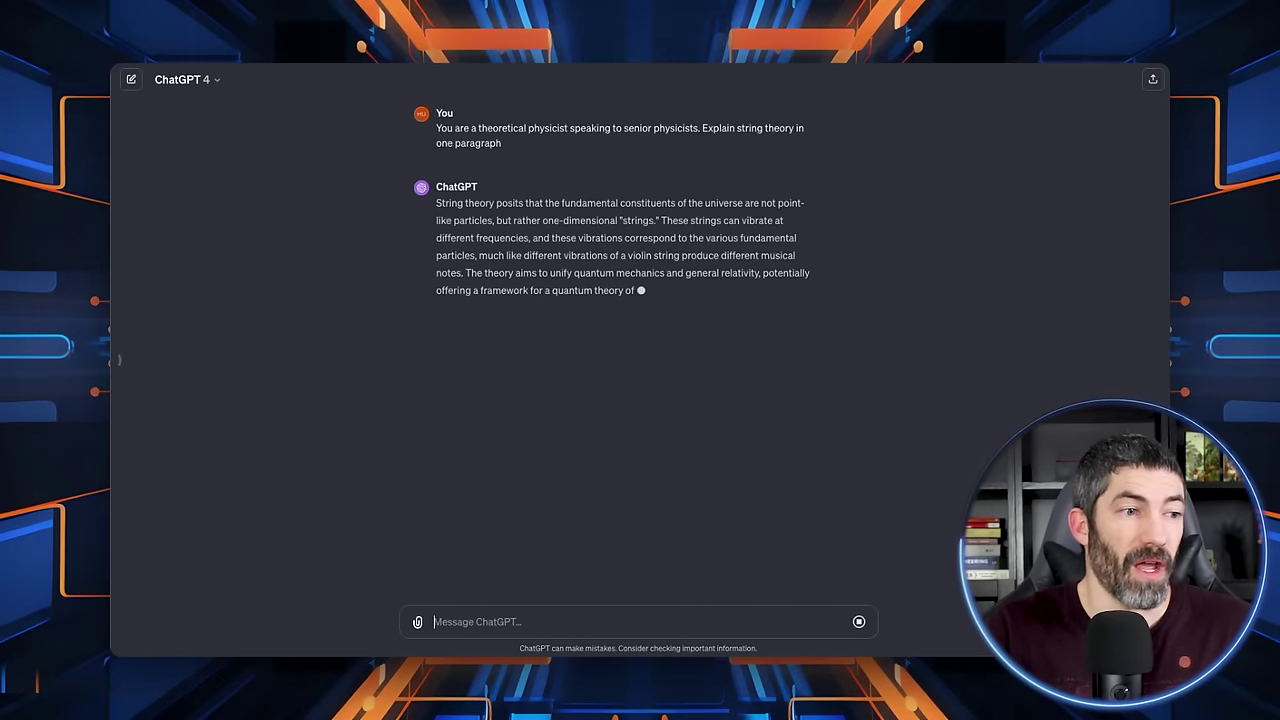
pyautogui.click(441, 161)
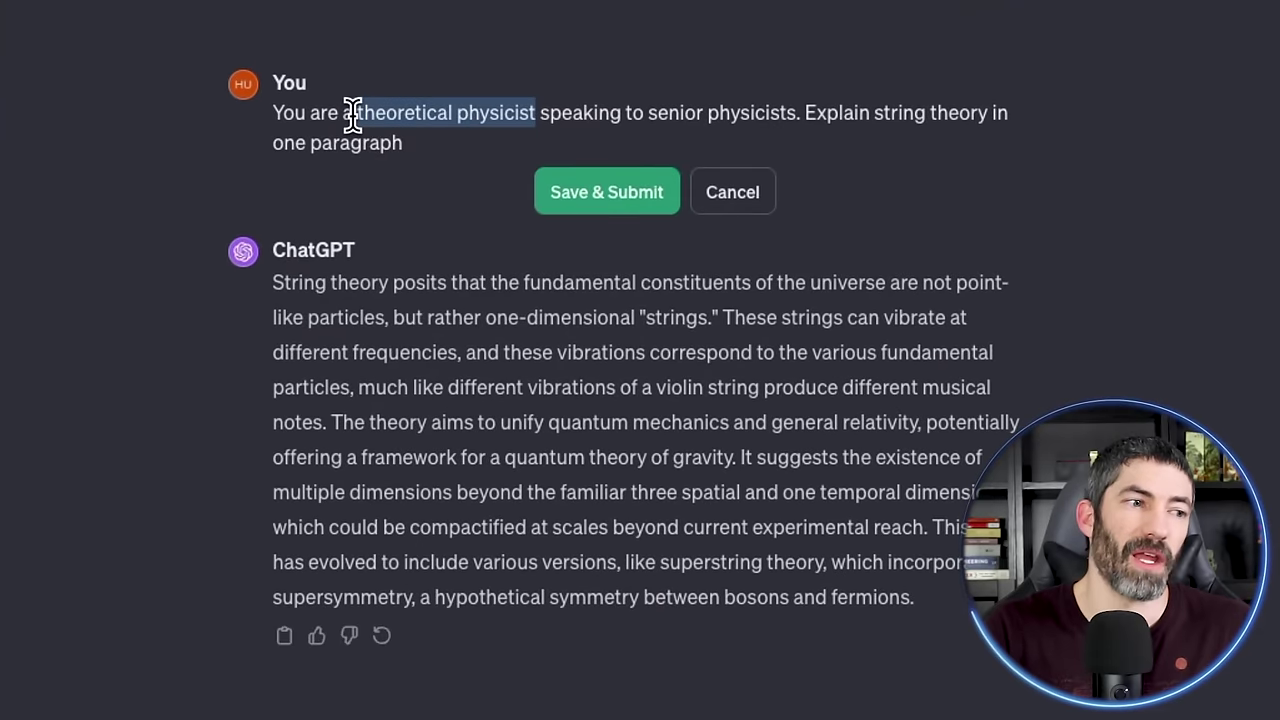
pyautogui.write('an elementary school teacher')
pyautogui.moveTo(866, 112); pyautogui.dragTo(716, 112)
pyautogui.write('your students')
pyautogui.click(640, 190)
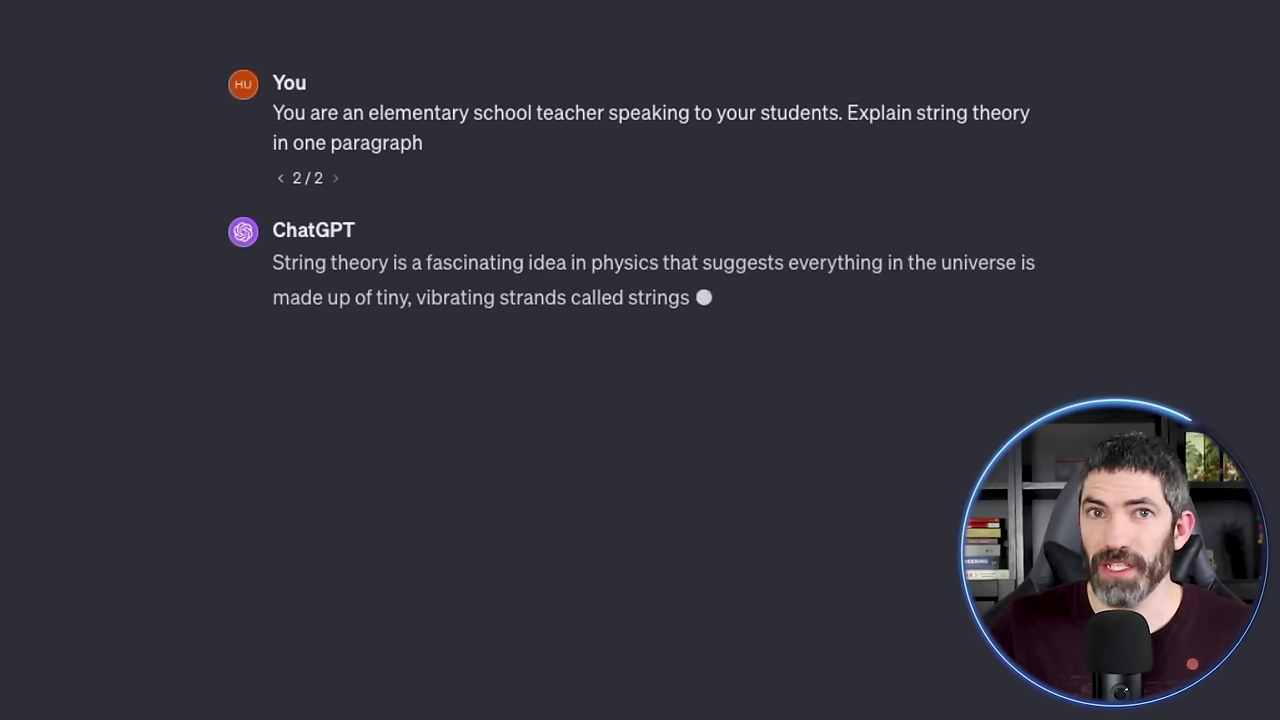
# - Compare the physicist and teacher reply versions, highlighting the closing line about supersymmetry
pyautogui.click(281, 179)
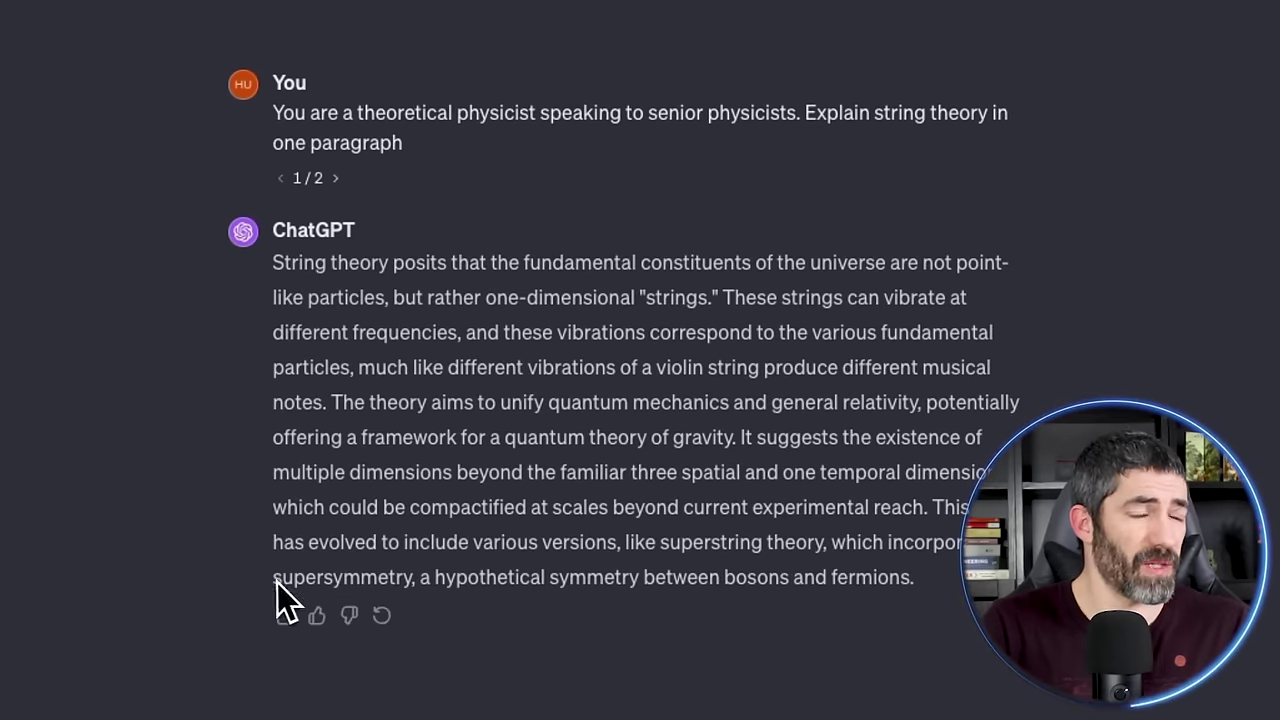
pyautogui.moveTo(278, 583); pyautogui.dragTo(870, 578)
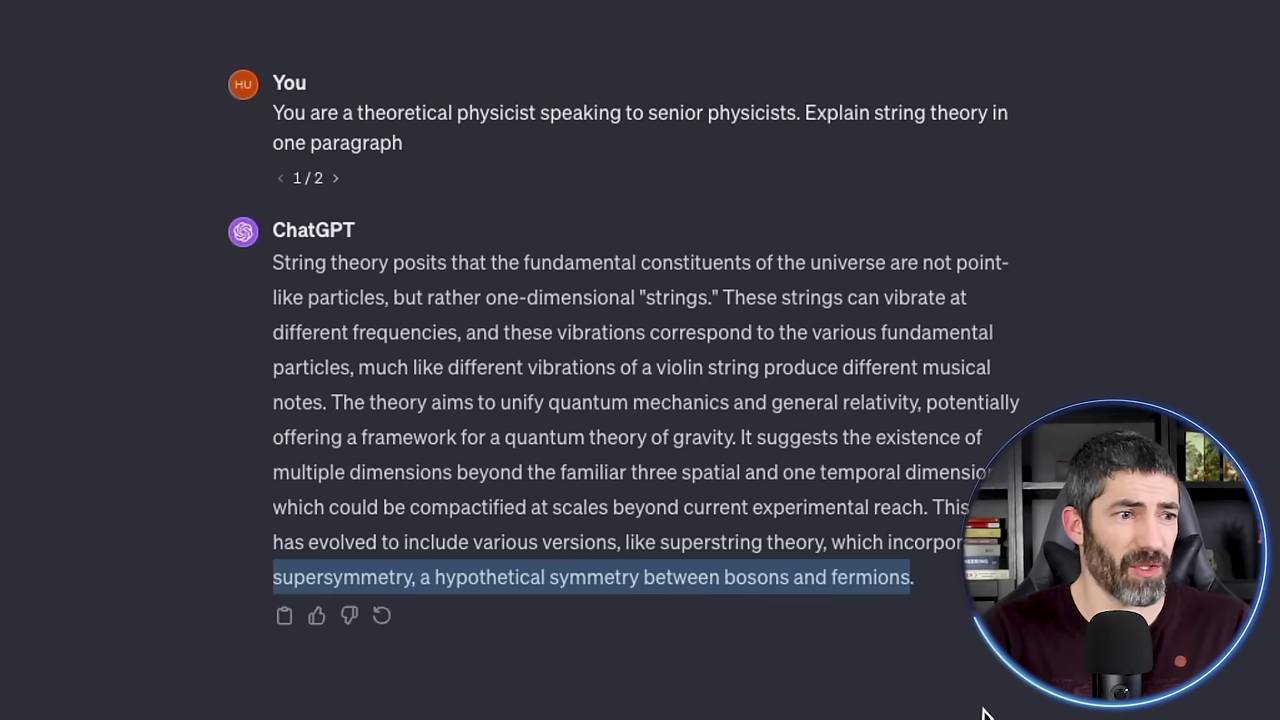
pyautogui.click(336, 180)
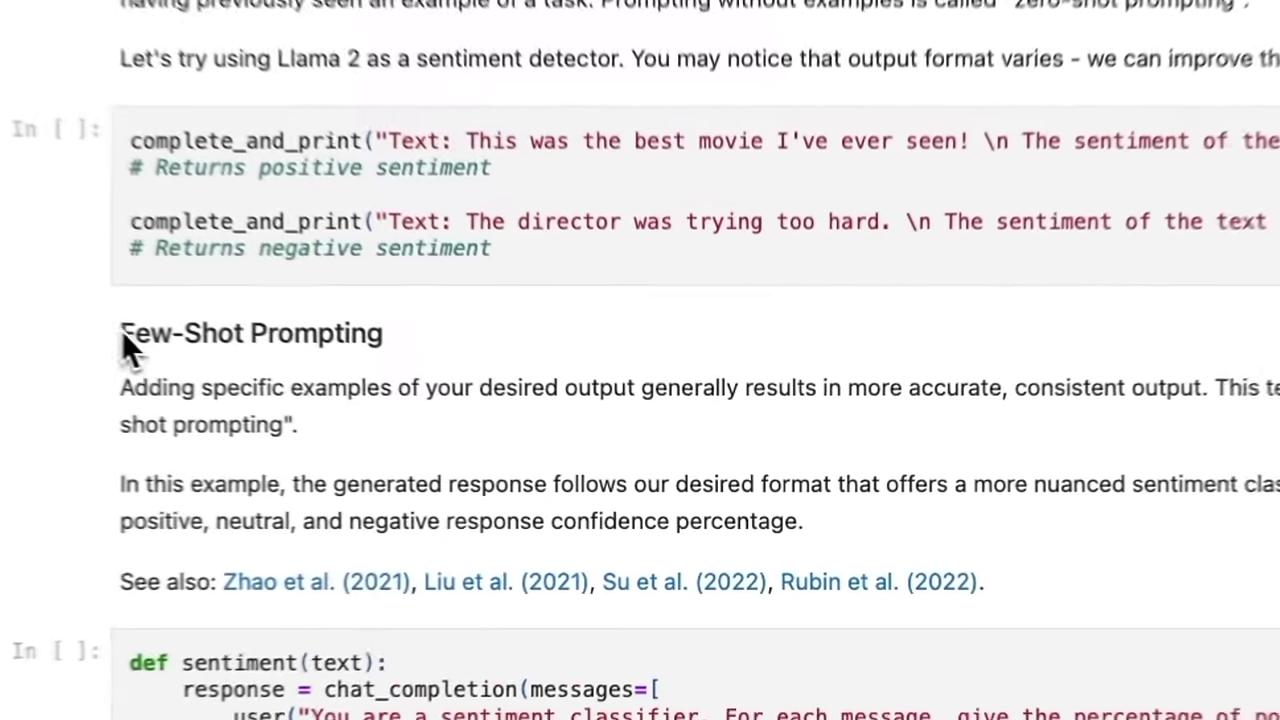
# - Highlight the notebook's Few-Shot Prompting and Zero-Shot Prompting headings
pyautogui.moveTo(119, 511); pyautogui.dragTo(320, 511)
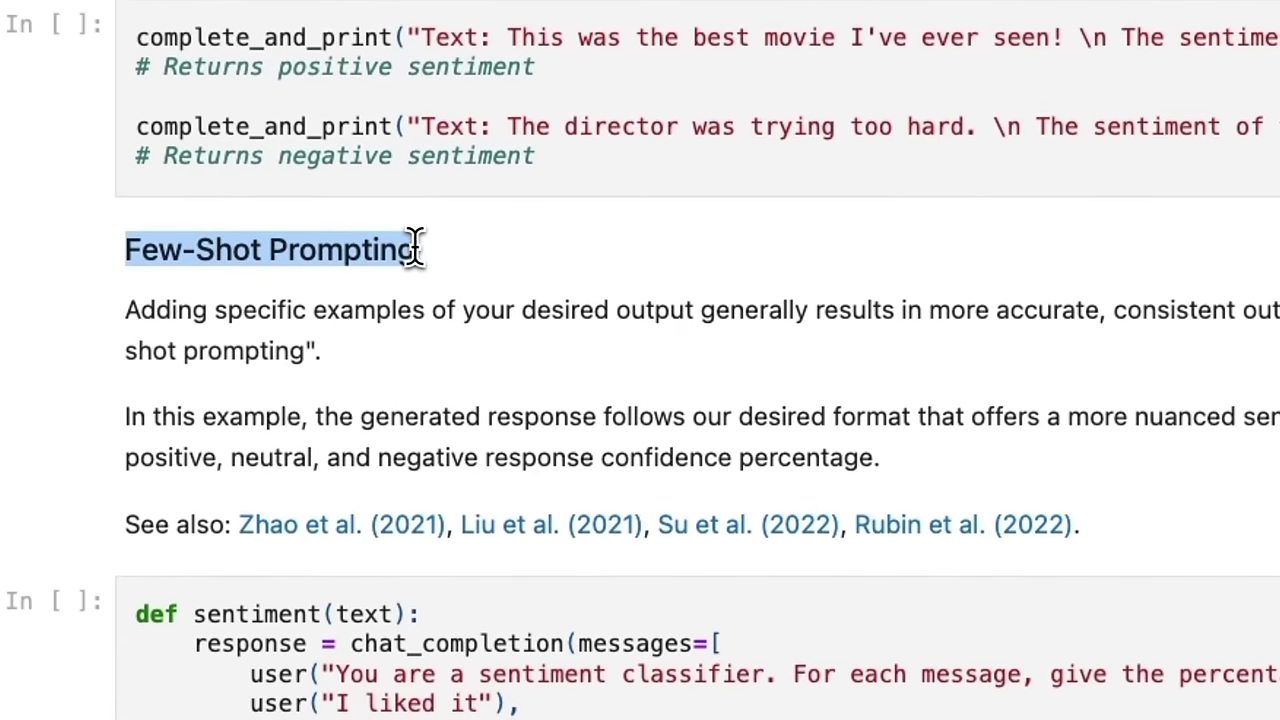
pyautogui.scroll(5, 423, 277)
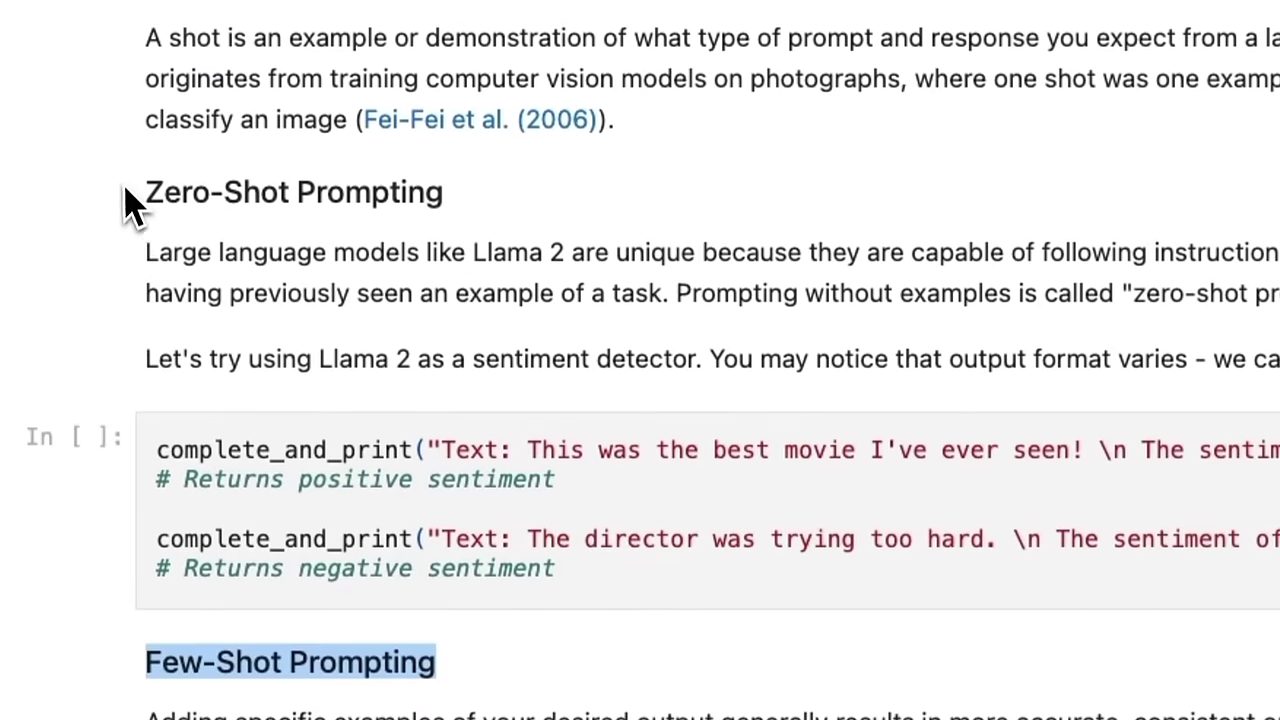
pyautogui.moveTo(144, 197); pyautogui.dragTo(374, 210)
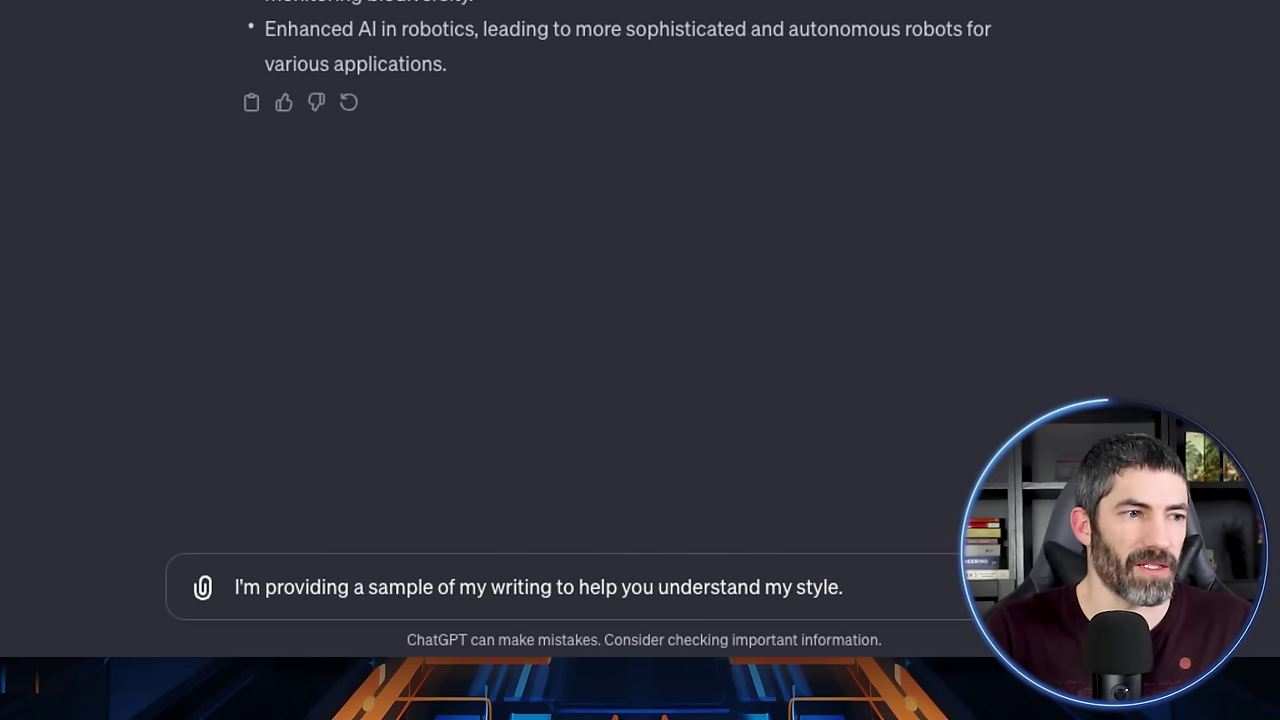
# - Paste a writing sample for style analysis, then request a blog post on the AI bullet points in that style
pyautogui.write('yze this sample for tone')
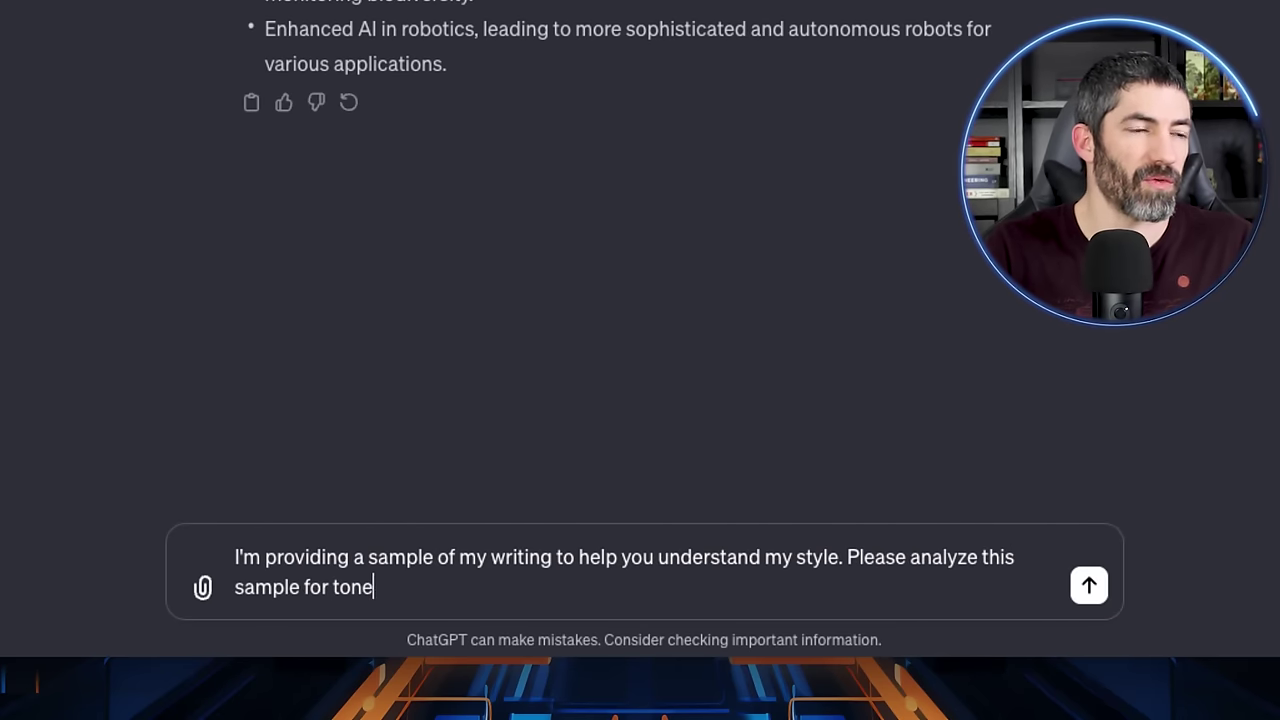
pyautogui.write('ge use:')
pyautogui.hotkey('shift', 'Return')
pyautogui.hotkey('shift', 'Return')
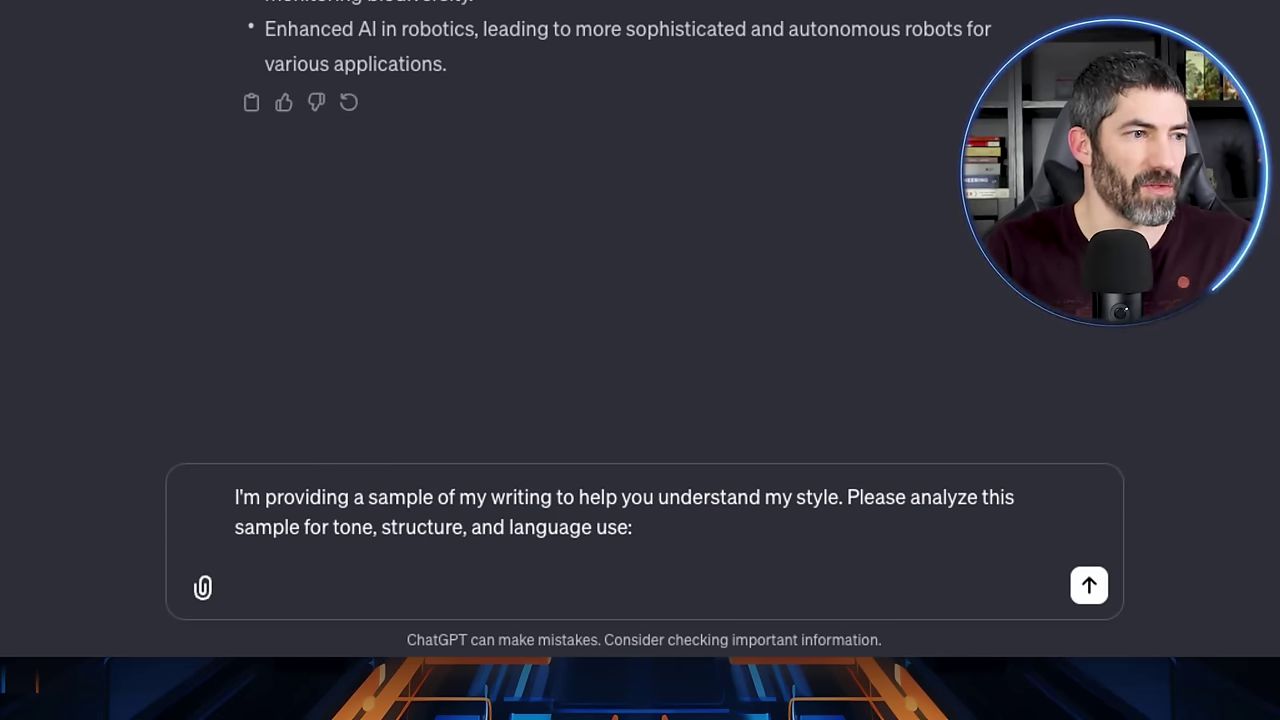
pyautogui.hotkey('ctrl', 'v')
pyautogui.press('Return')
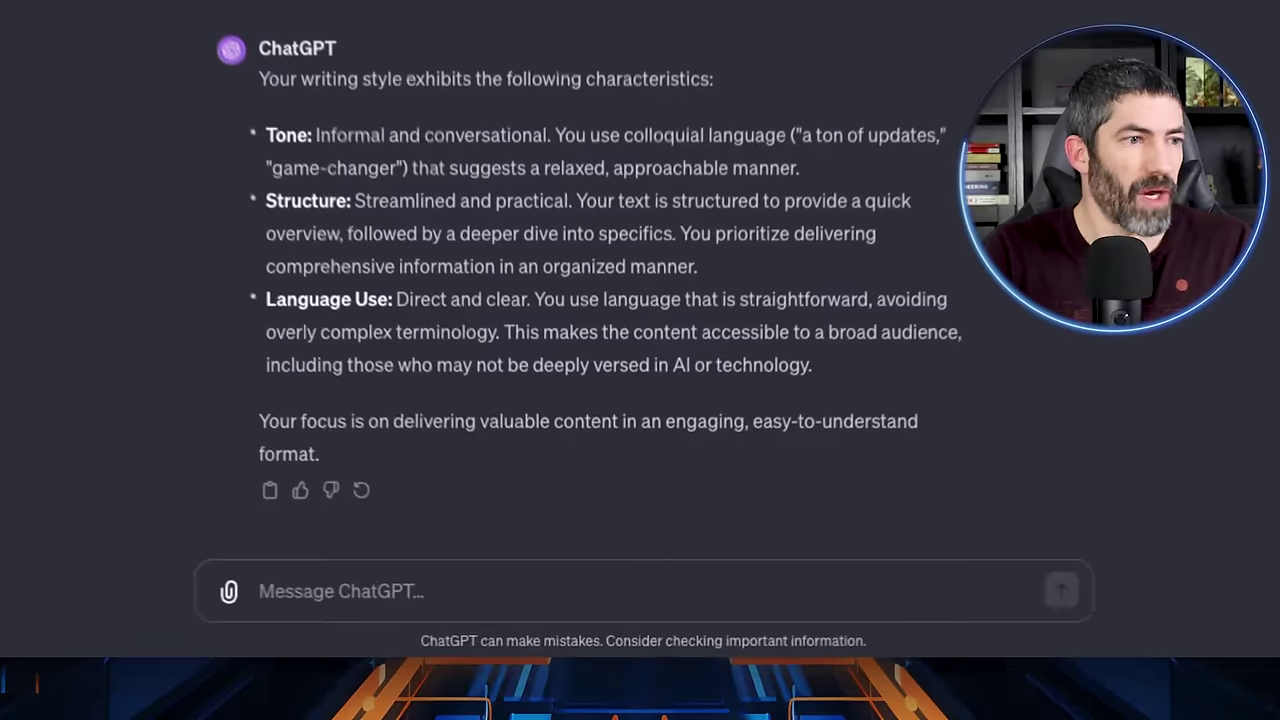
pyautogui.write('Write a blog post on the bullet points we created about artificial inte')
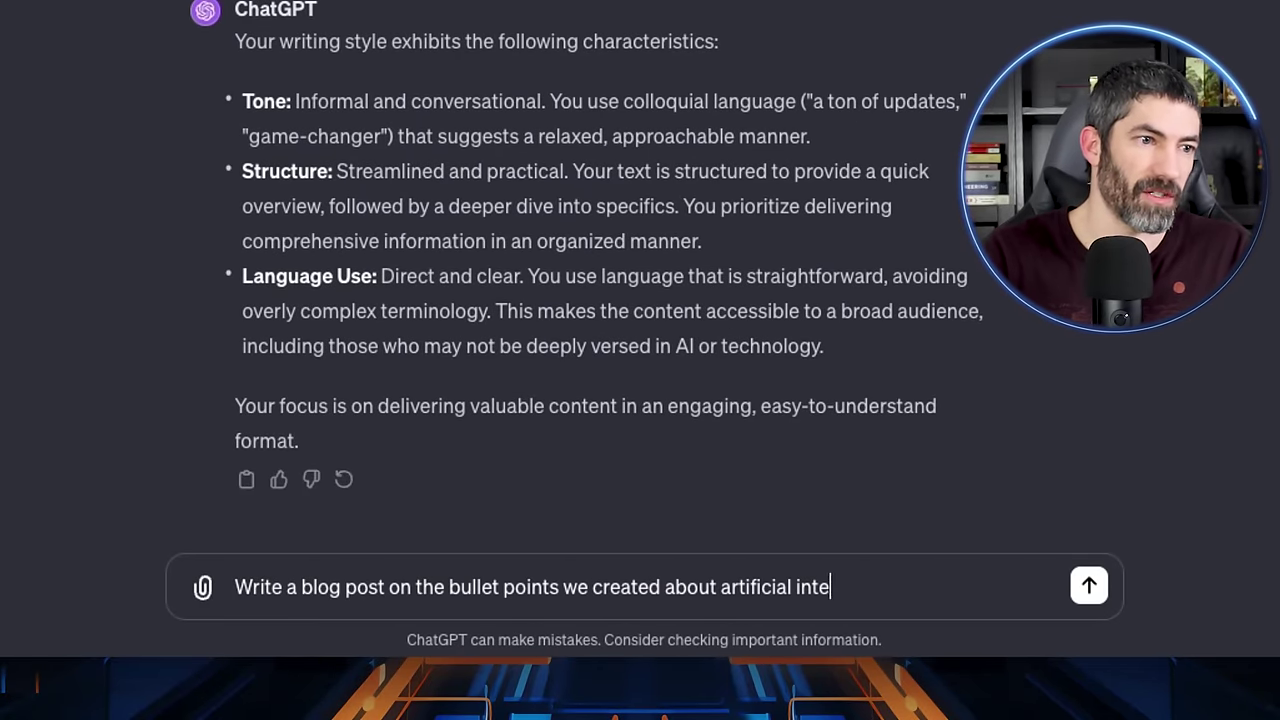
pyautogui.write('style')
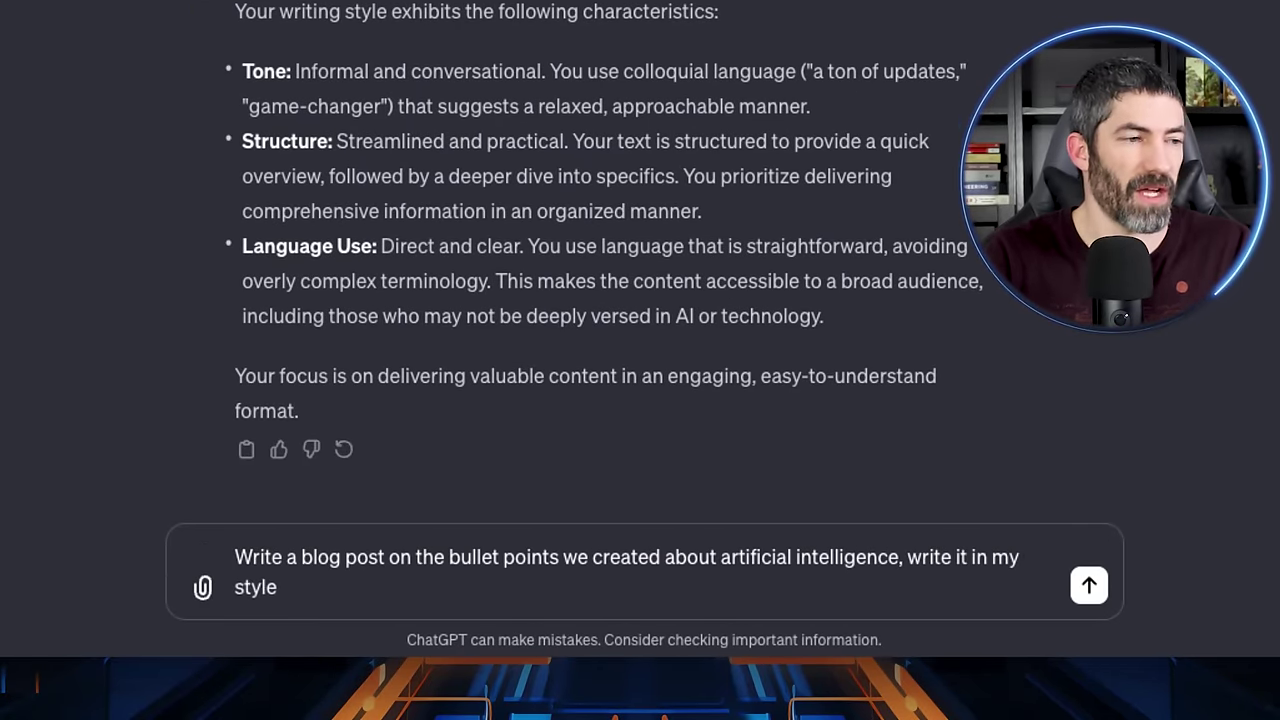
pyautogui.press('Return')
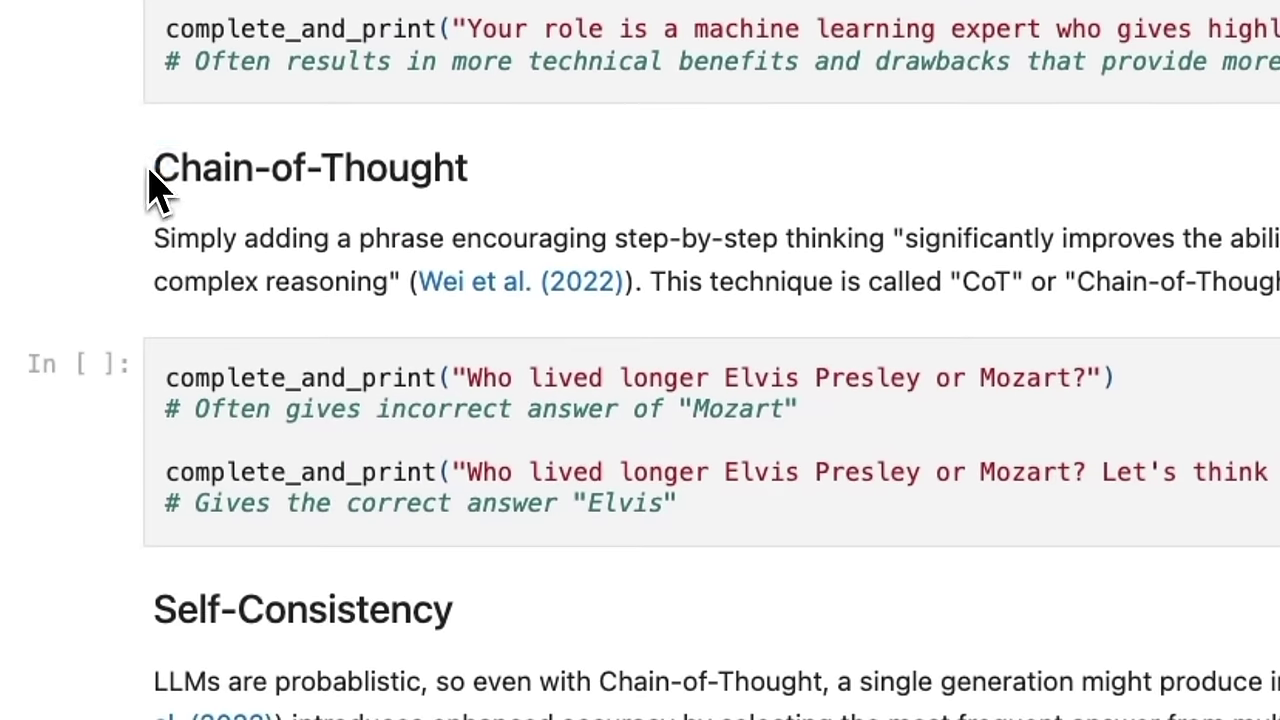
pyautogui.moveTo(153, 168); pyautogui.dragTo(398, 163)
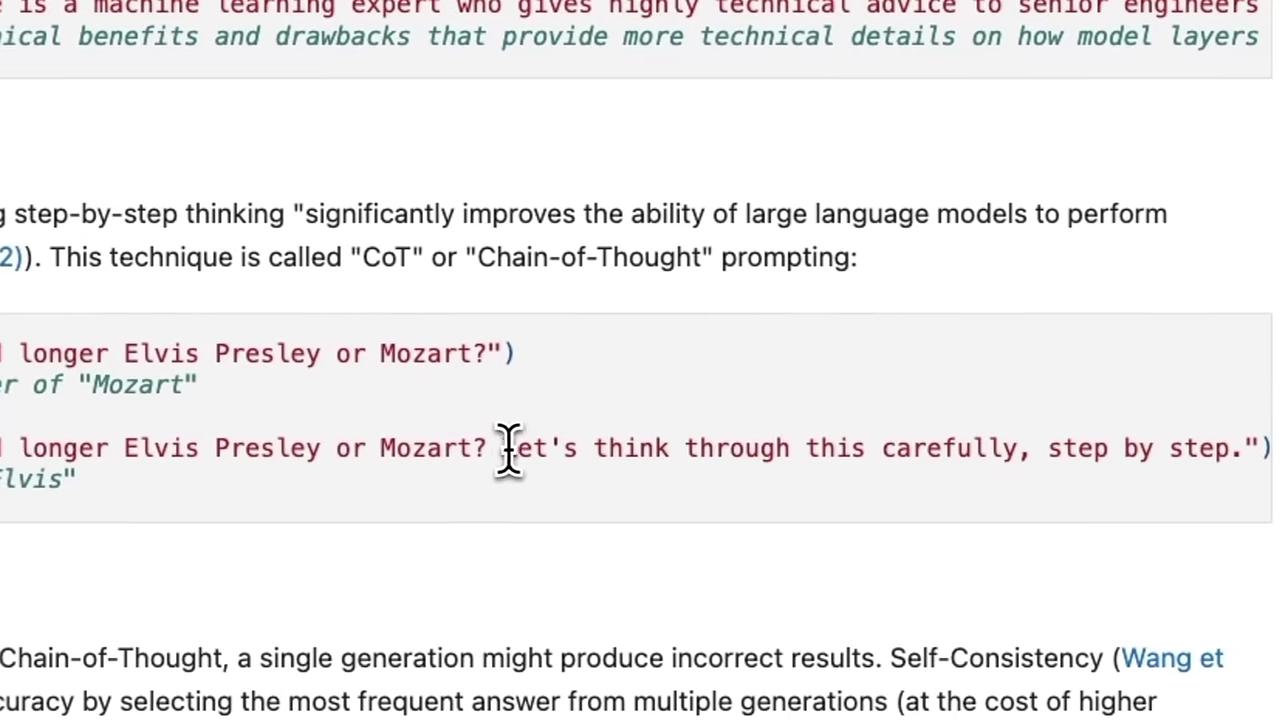
pyautogui.moveTo(1100, 472); pyautogui.dragTo(1215, 472)
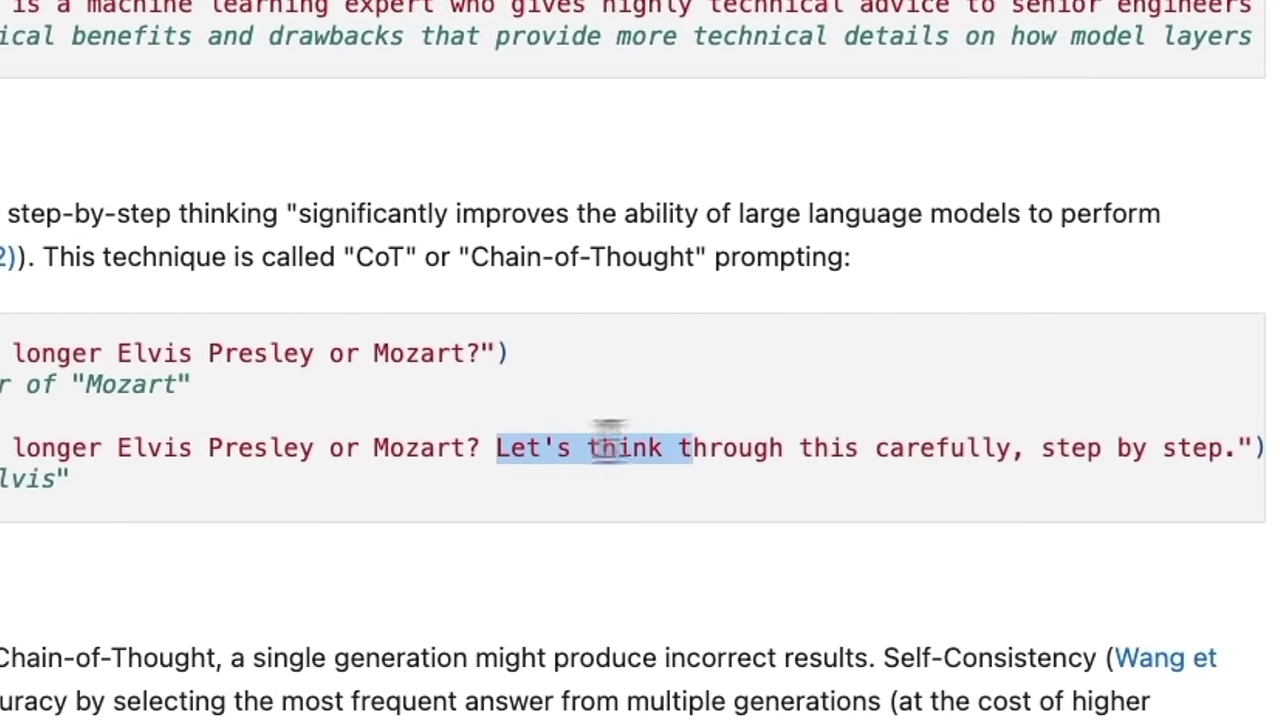
pyautogui.moveTo(609, 440); pyautogui.dragTo(1138, 440)
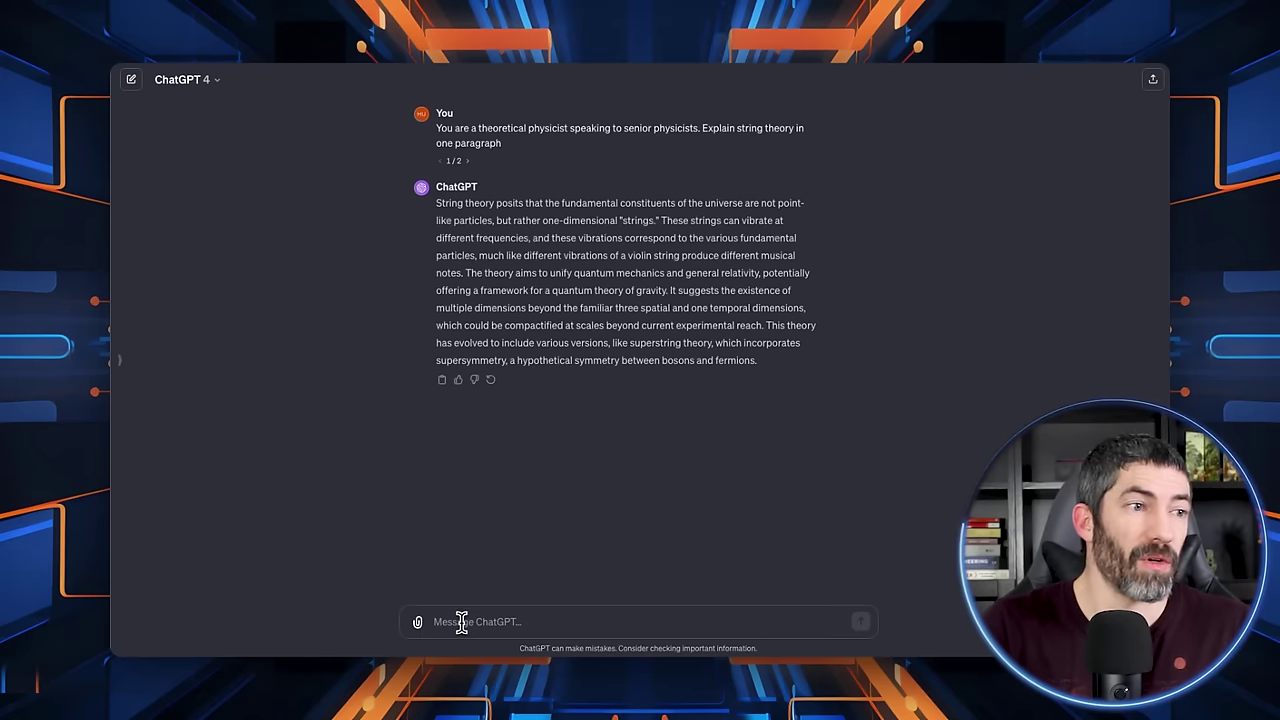
# - Ask for string theory 'like I'm 5', have the opposing open-source side steel-manned, then begin a new question
pyautogui.write('Explai')
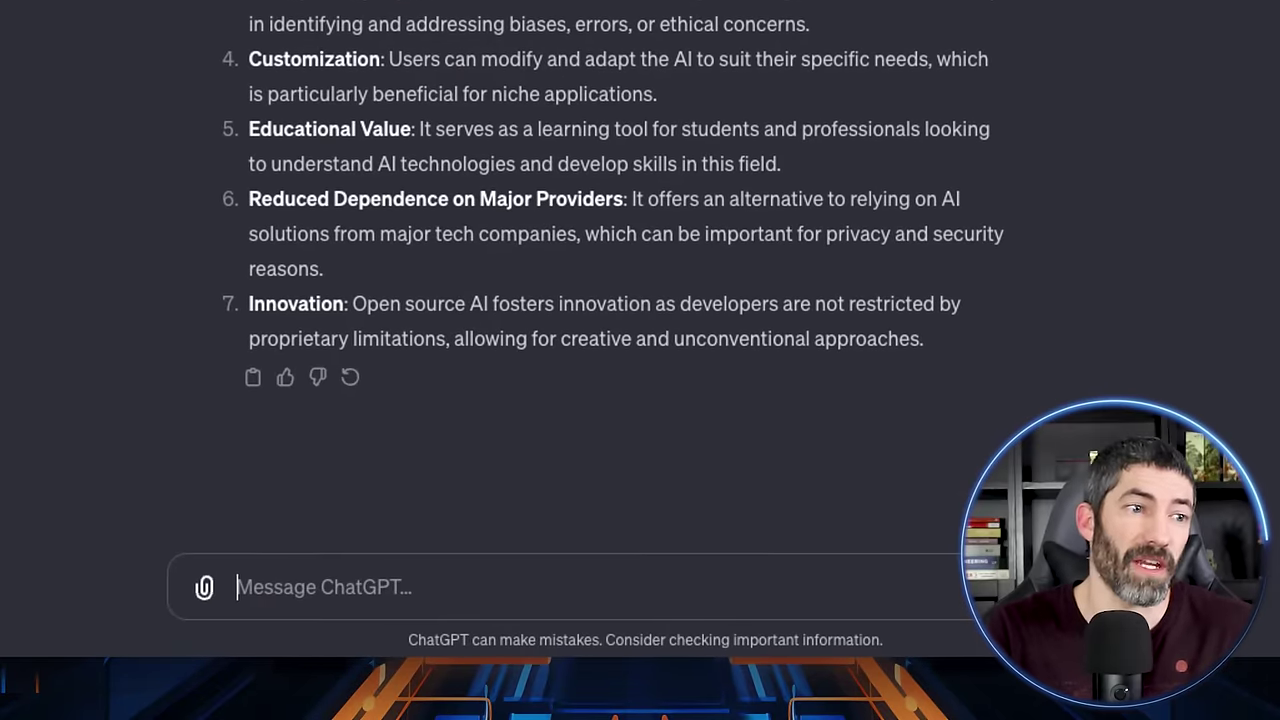
pyautogui.write('Steel man')
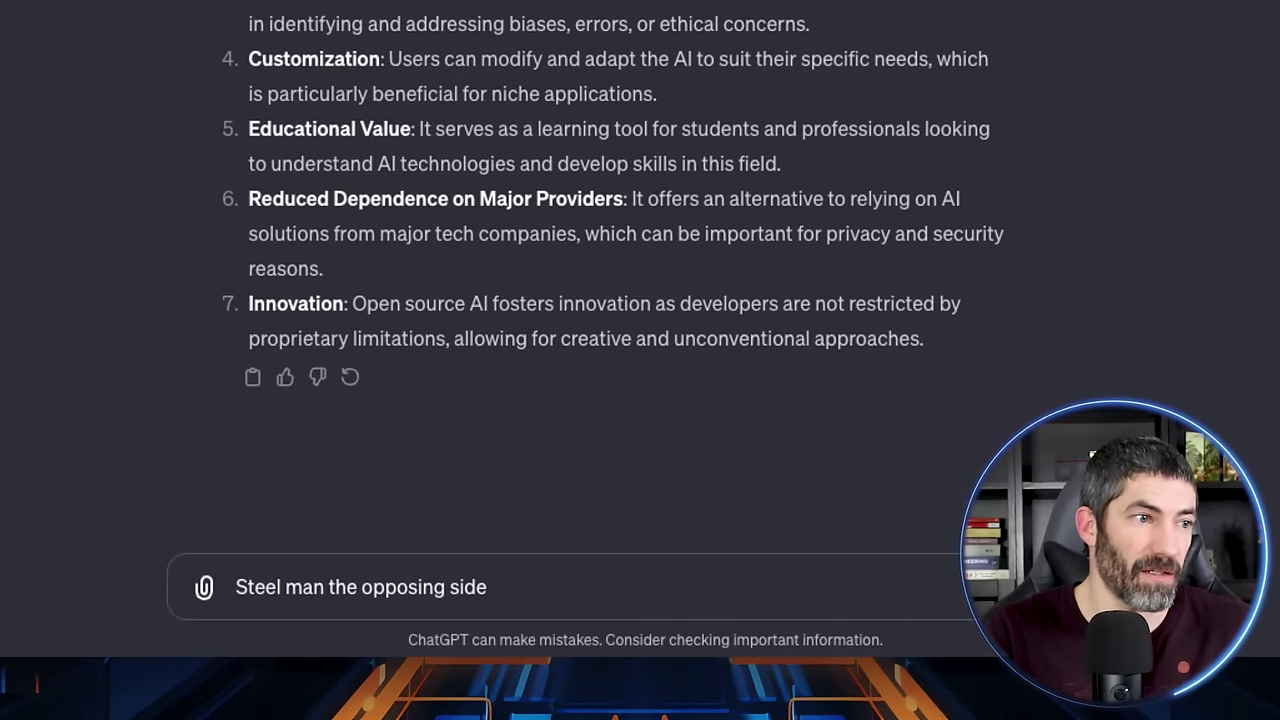
pyautogui.write(' the opposing side')
pyautogui.press('Return')
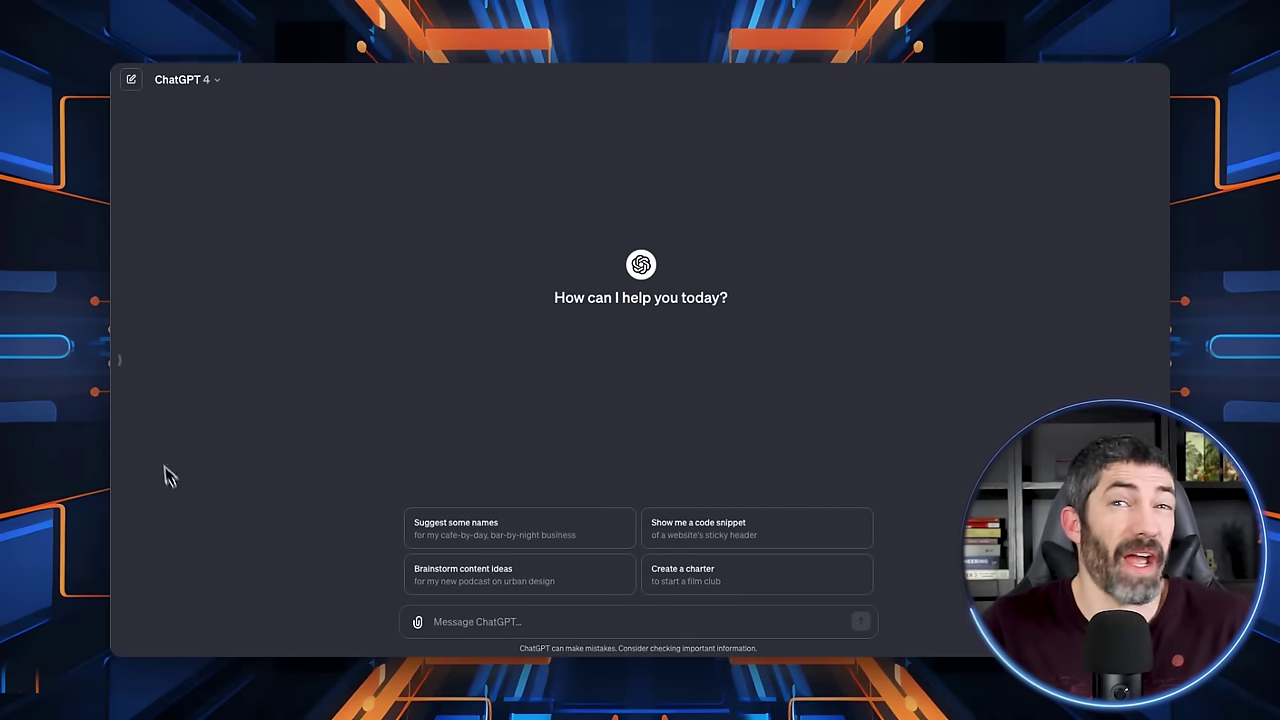
pyautogui.write('What is t')
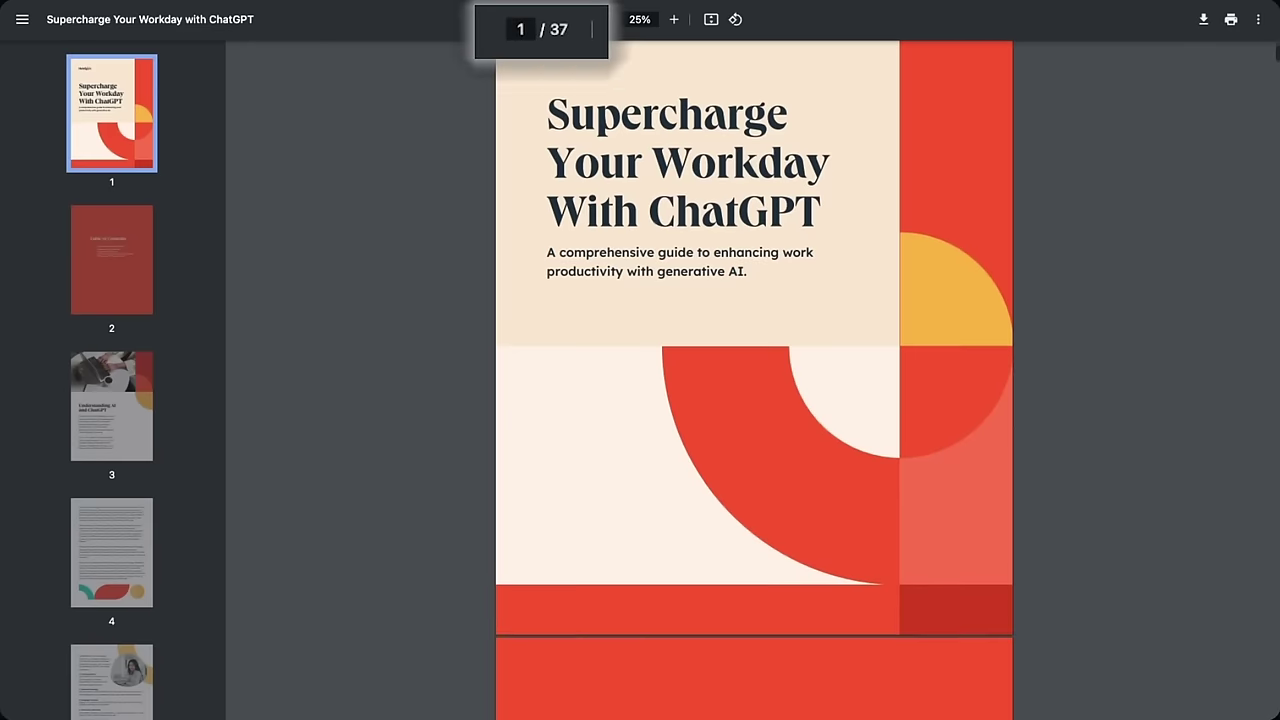
# - Scroll the PDF guide down to its example prompt list on pages 25–26
pyautogui.scroll(-10, 754, 380)
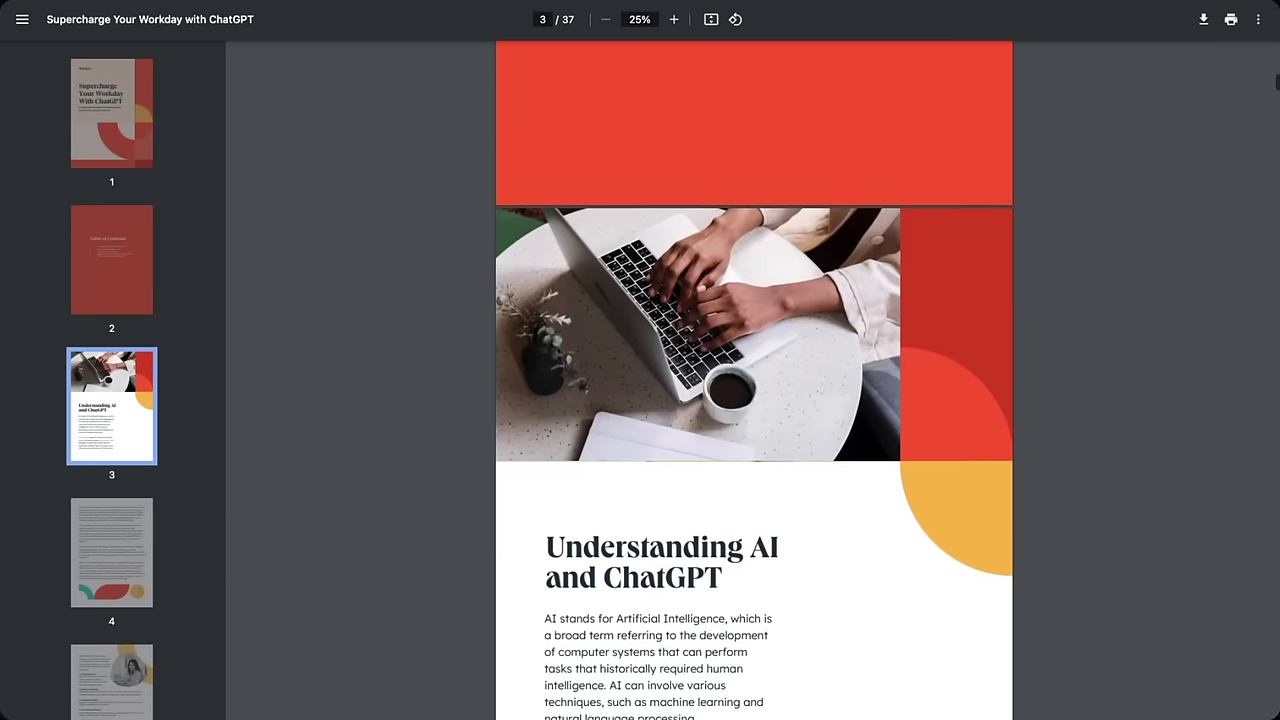
pyautogui.scroll(-1, 754, 380)
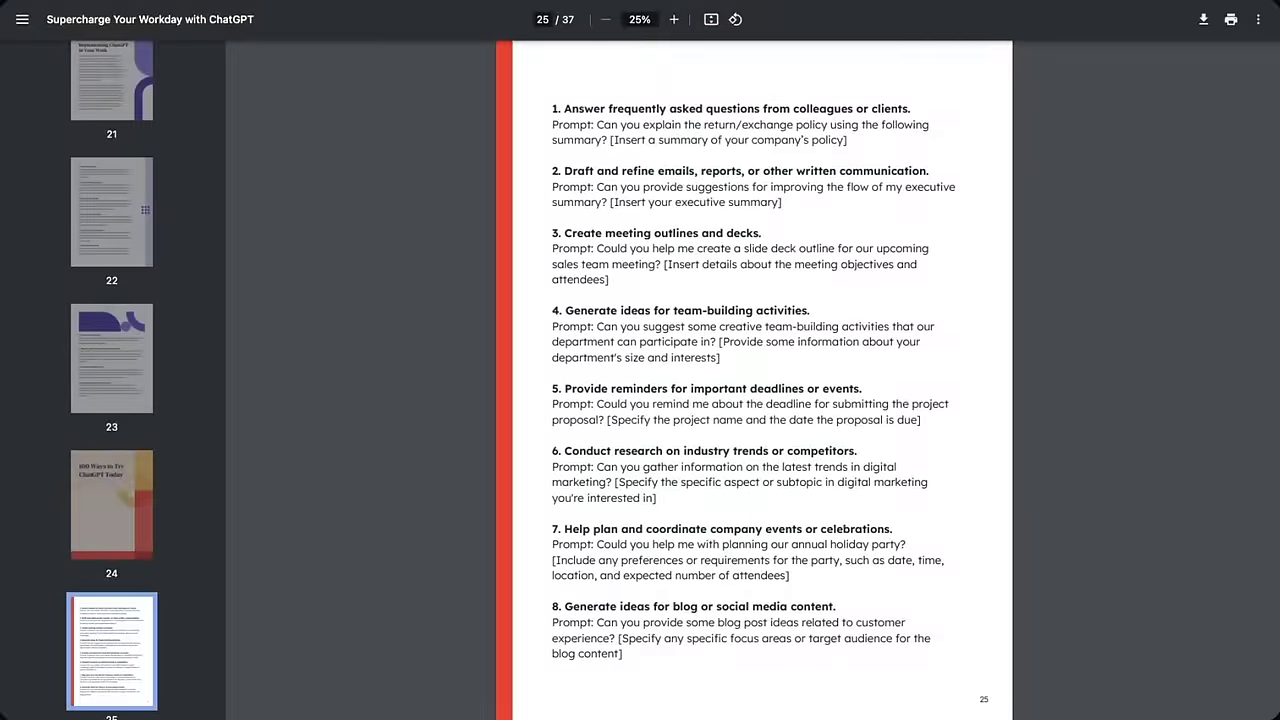
pyautogui.scroll(-5, 1198, 452)
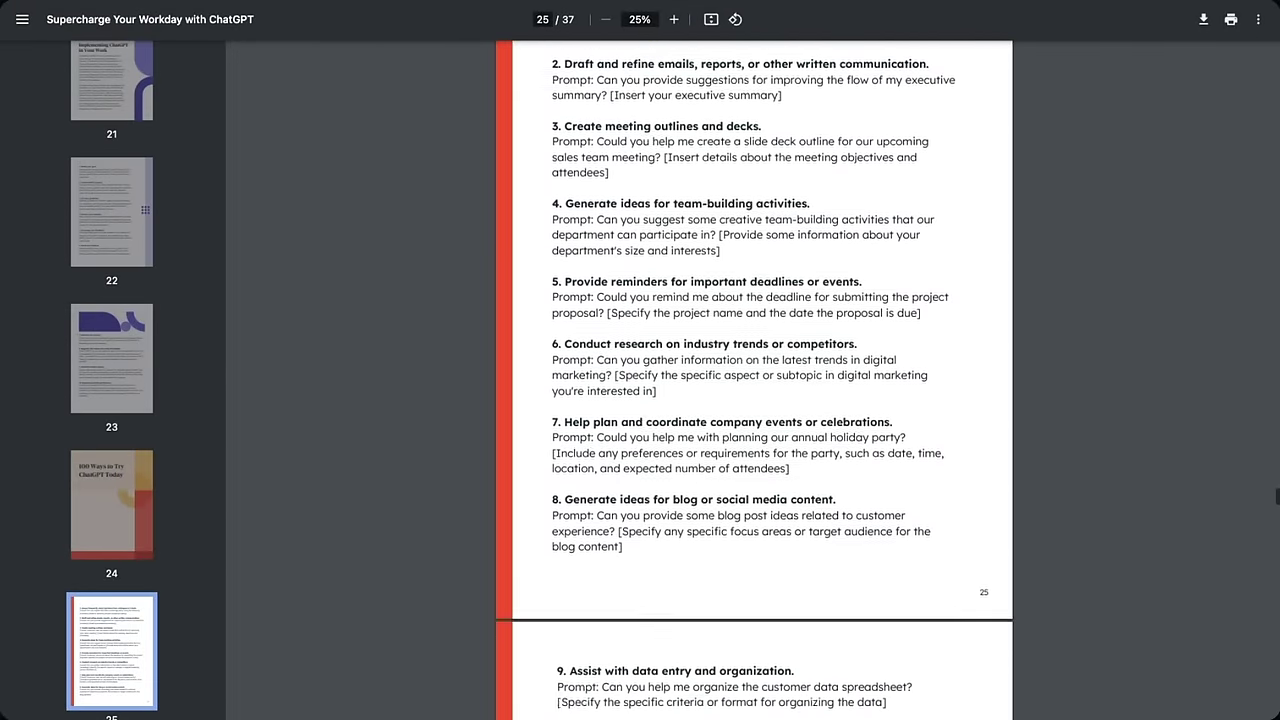
pyautogui.scroll(-5, 754, 380)
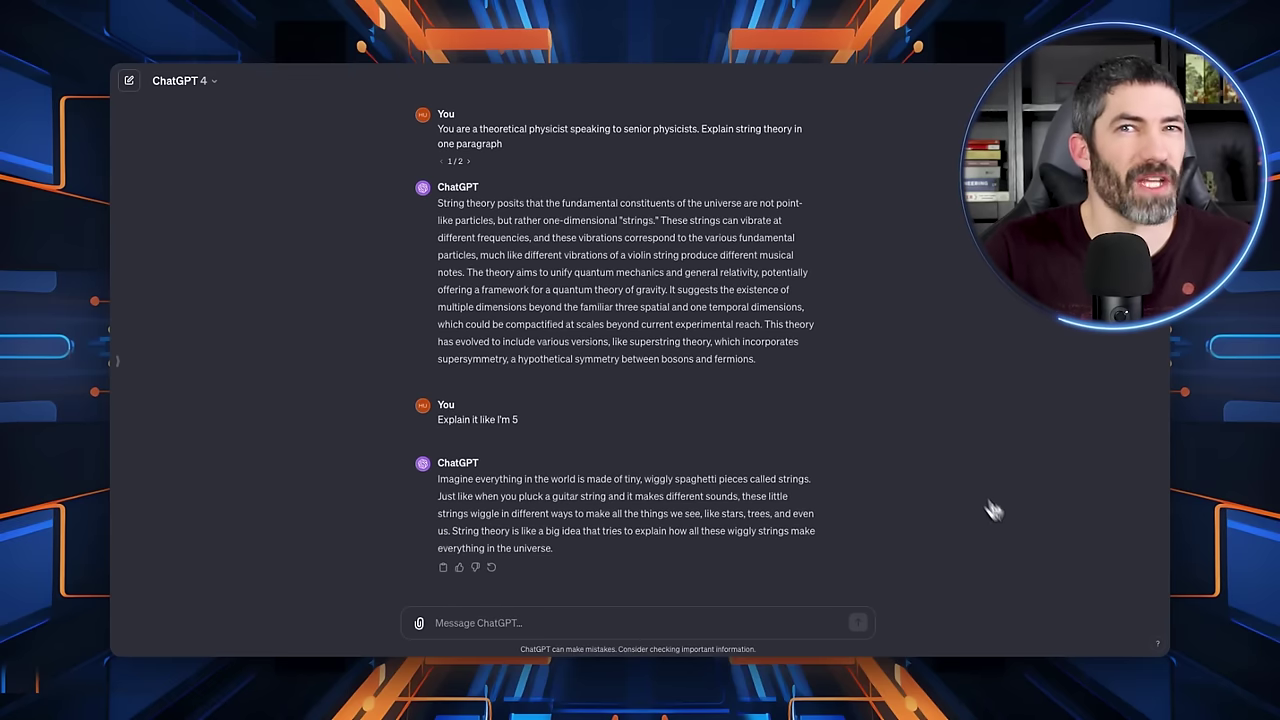
# - Review the Keyboard shortcuts list, then start a new chat and show the sidebar using shortcuts
pyautogui.click(1157, 643)
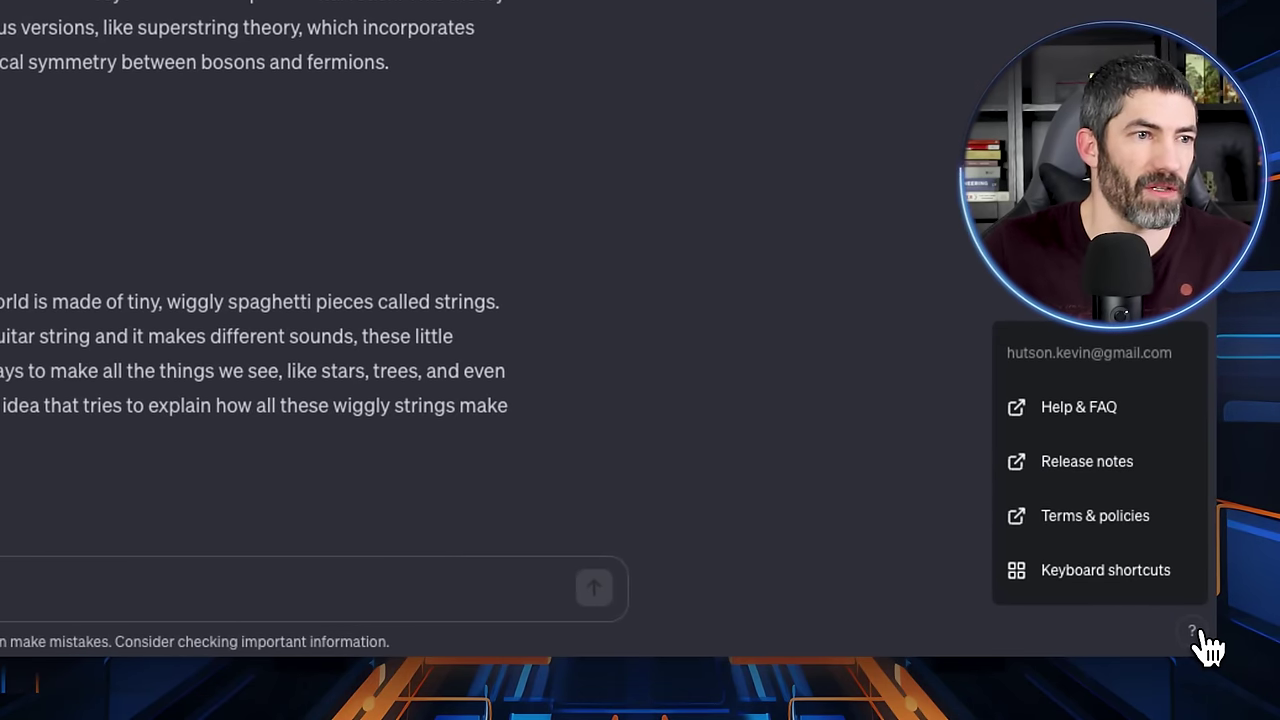
pyautogui.click(1156, 592)
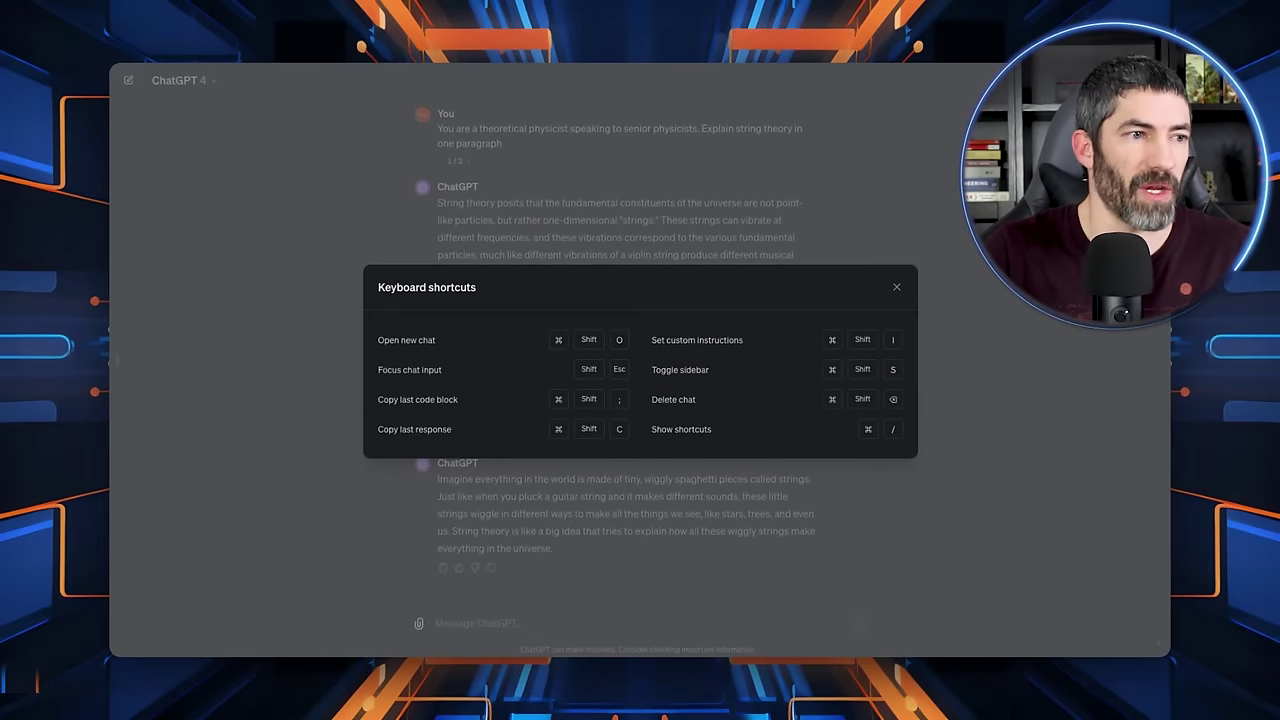
pyautogui.press('super+slash')
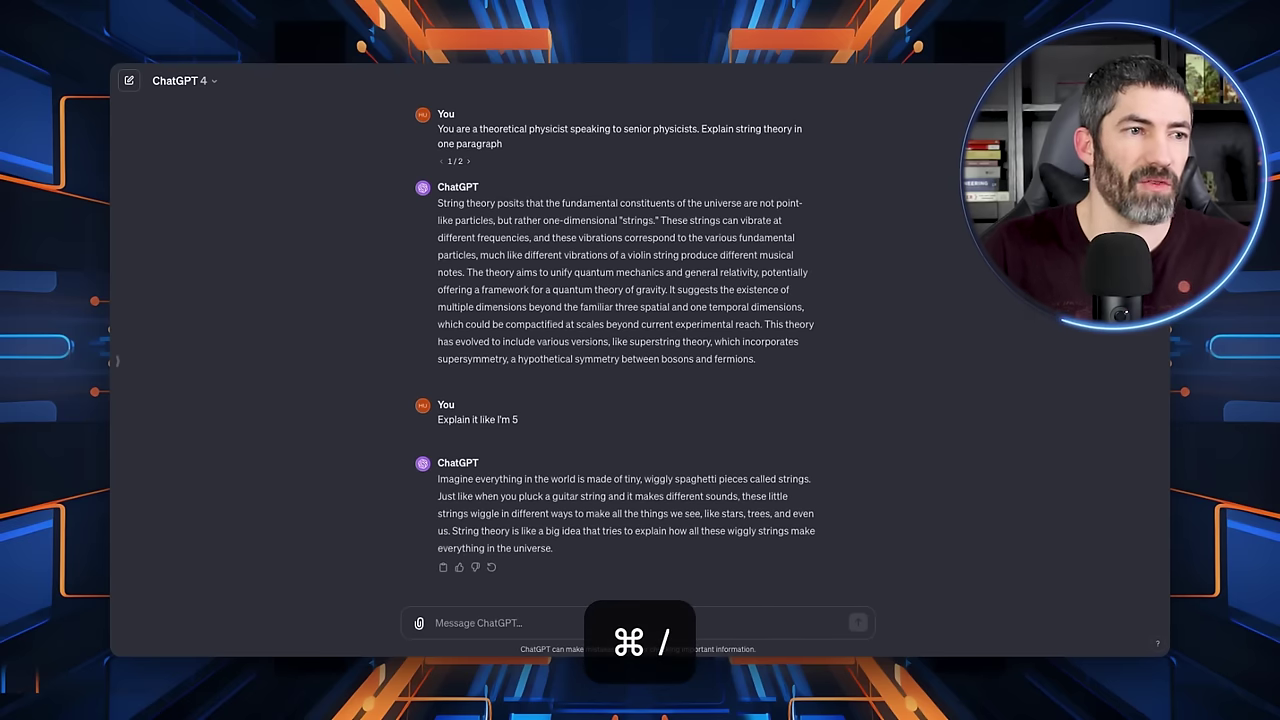
pyautogui.press('super+shift+o')
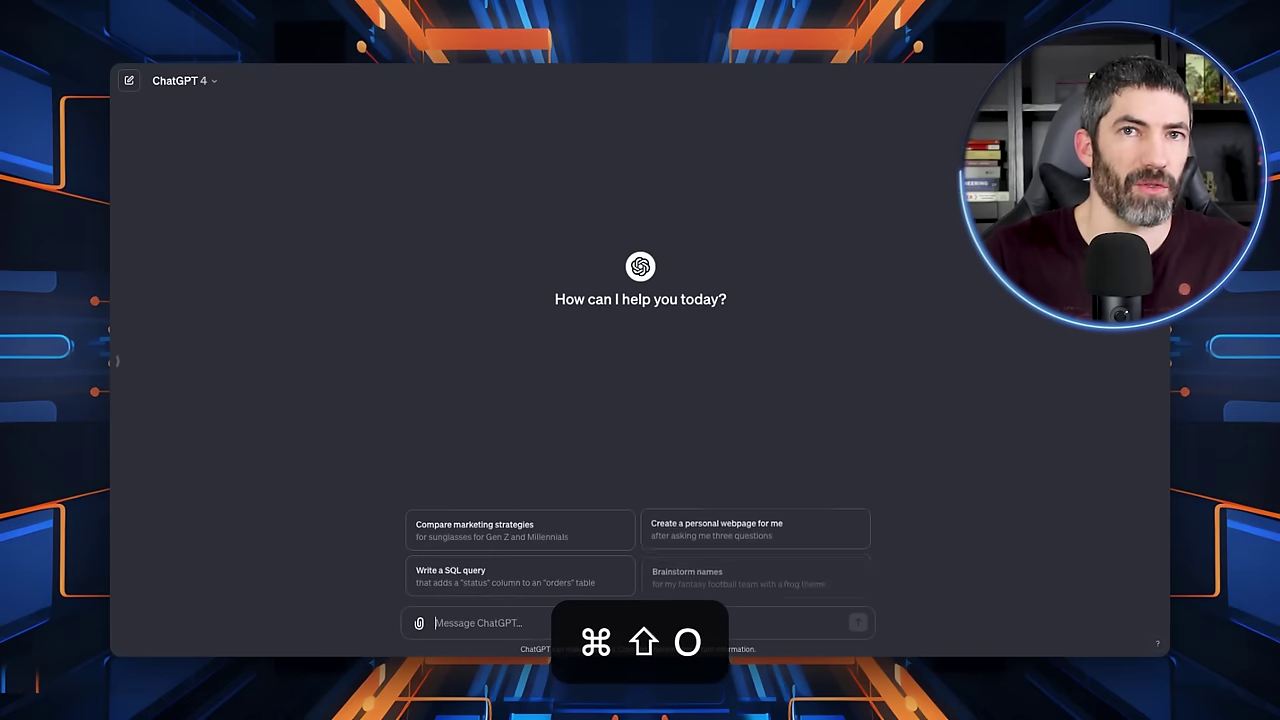
pyautogui.press('super+shift+s')
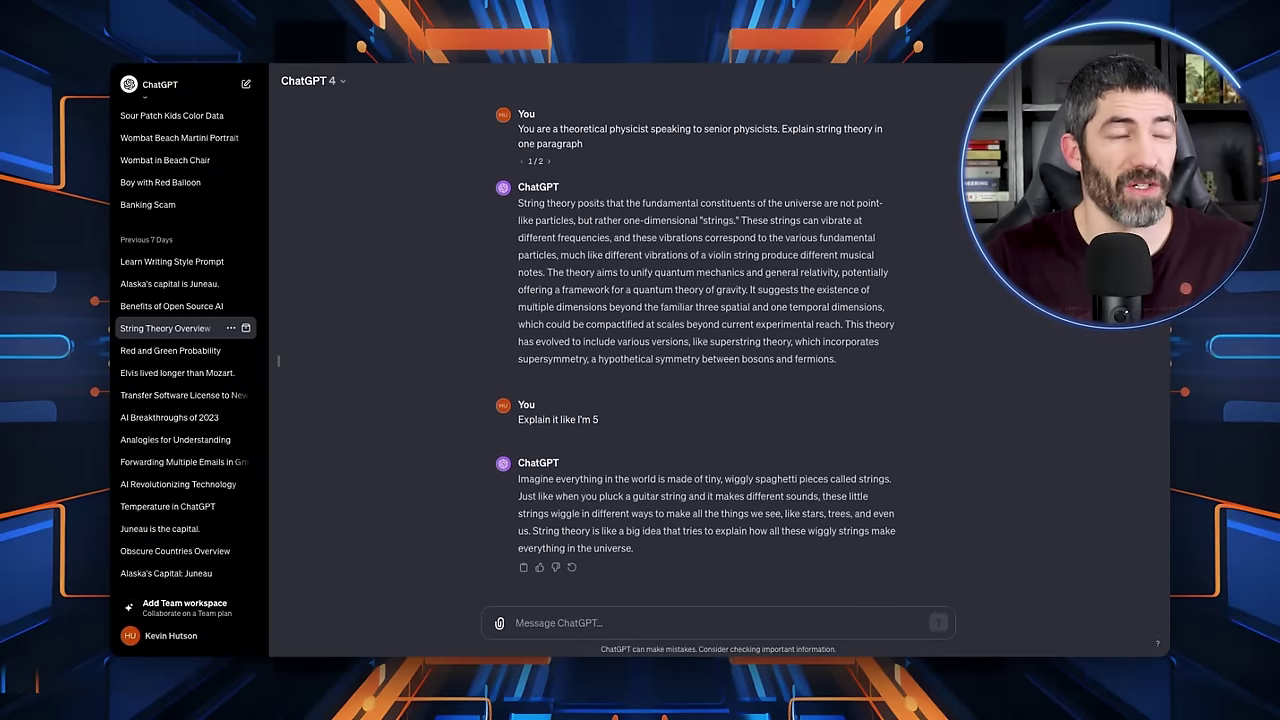
# - Copy the last string theory answer with Cmd+Shift+C and paste it into a new note
pyautogui.press('super+shift+c')
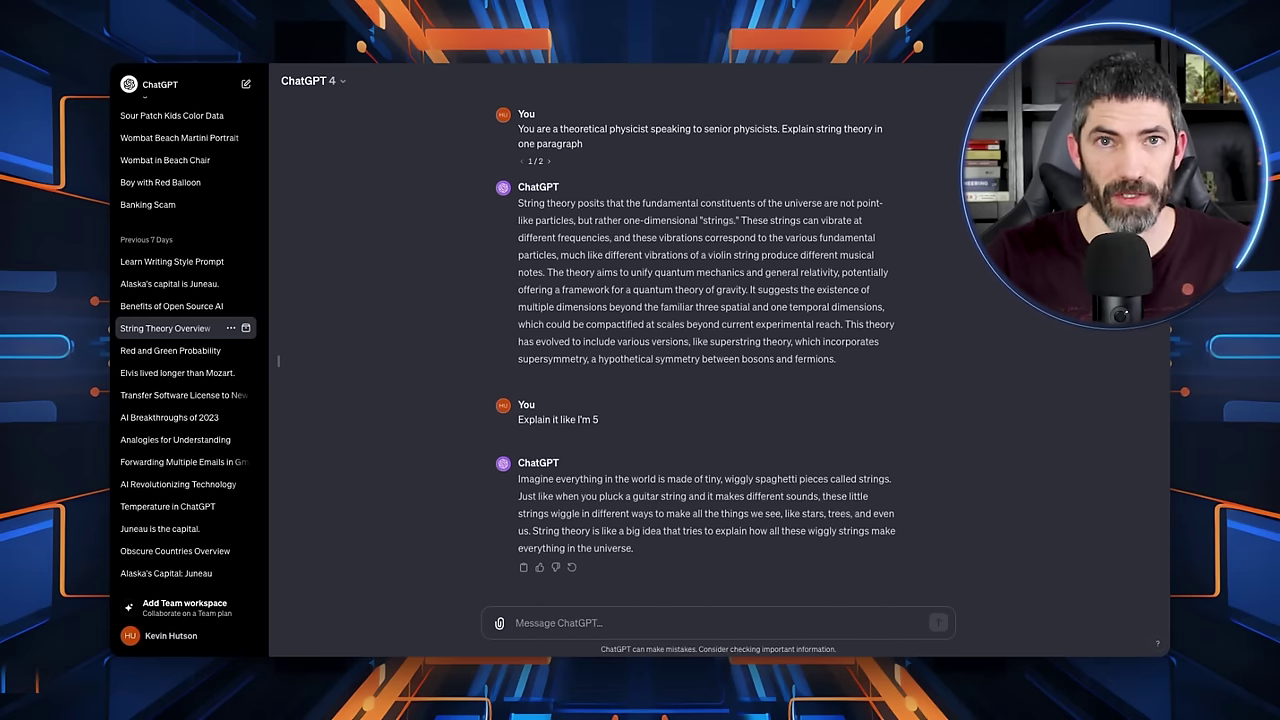
pyautogui.press('fn+q')
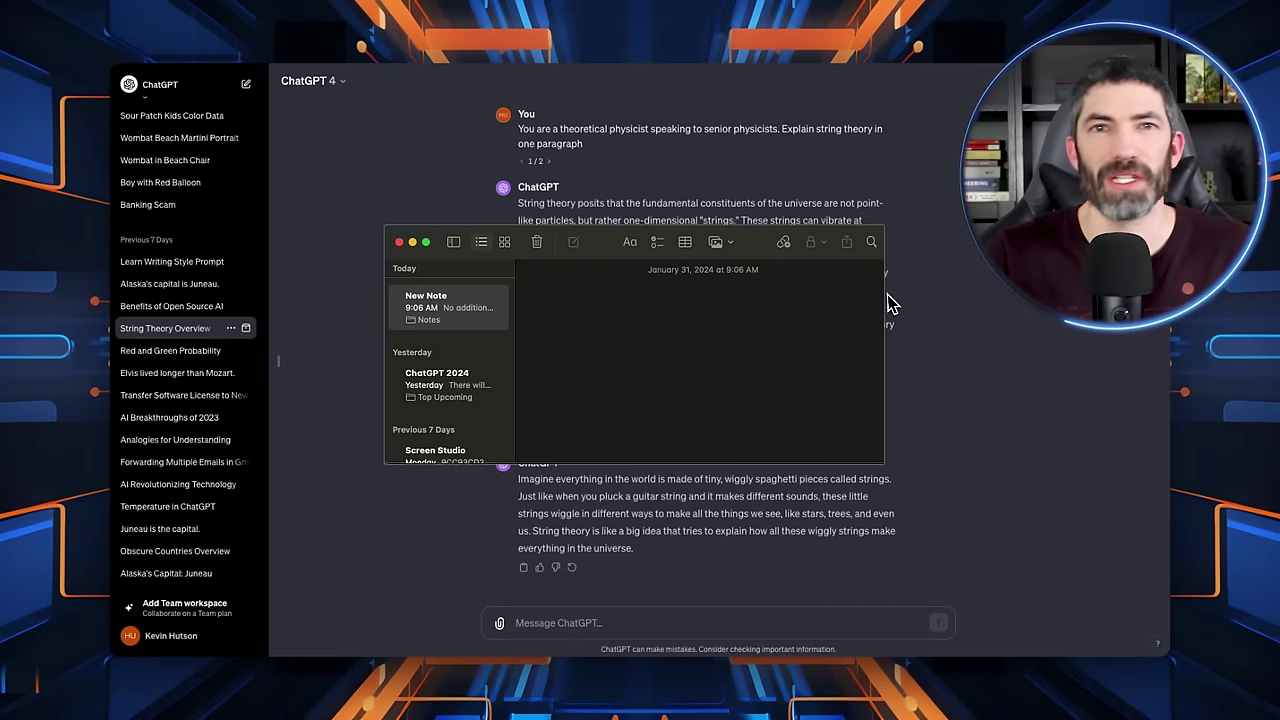
pyautogui.press('super+v')
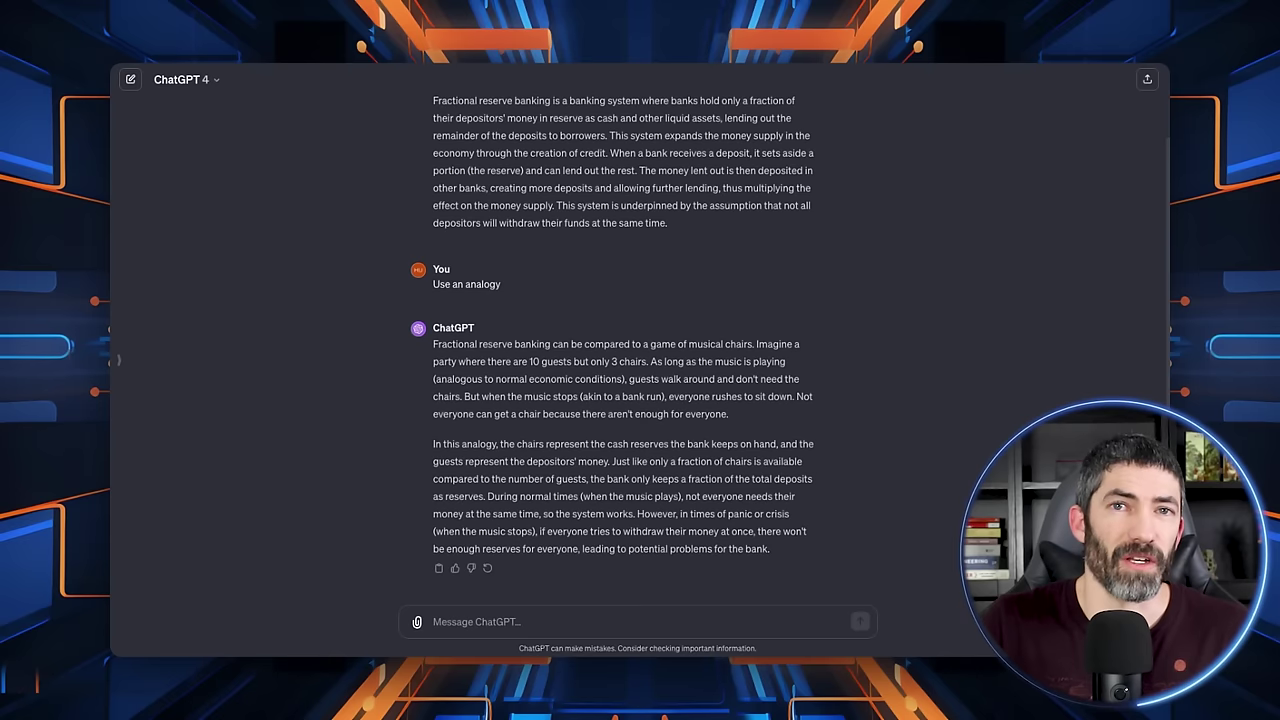
pyautogui.press('super+shift+s')
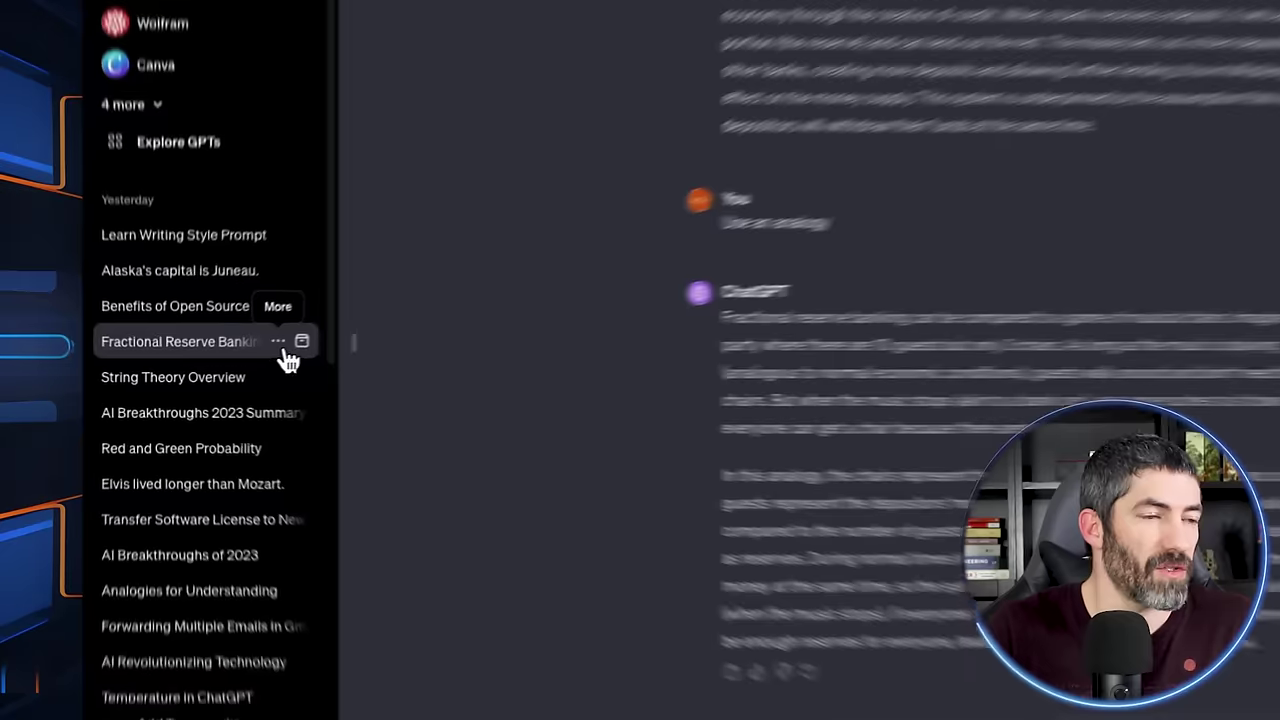
# - Rename the fractional reserve banking chat 'Banking Scam', then archive 'AI Breakthroughs 2023 Summary'
pyautogui.click(234, 360)
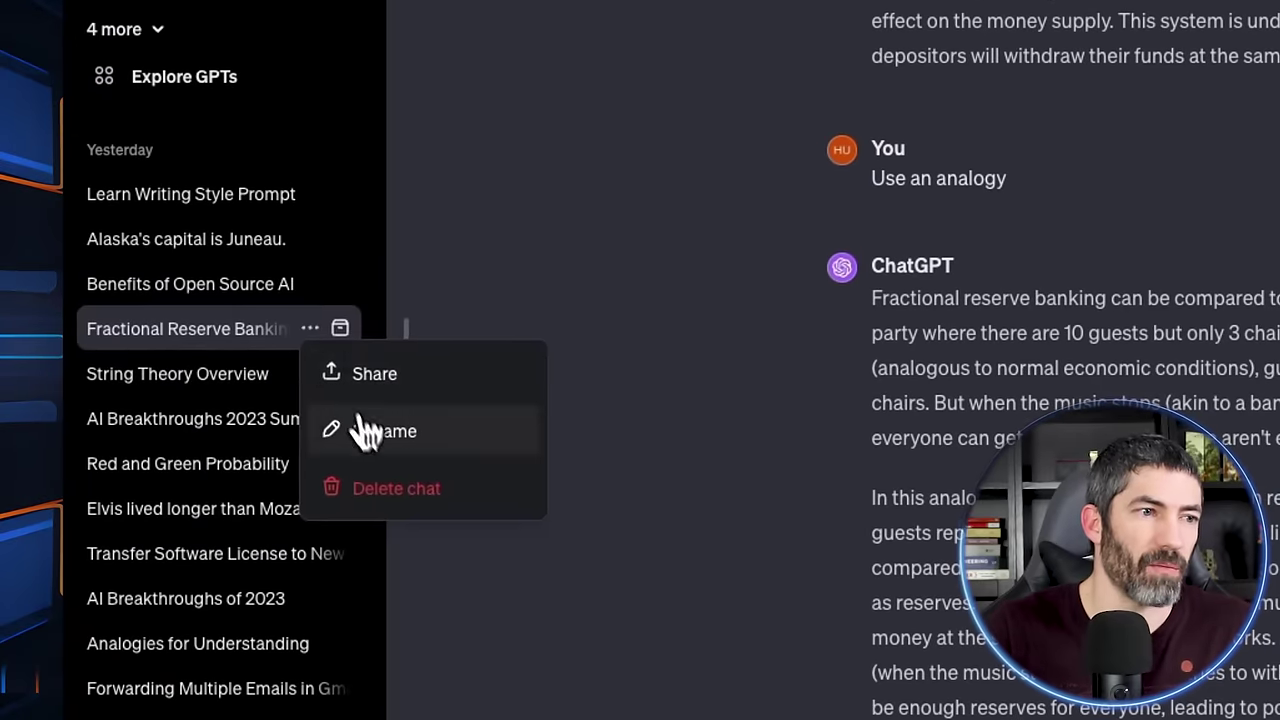
pyautogui.click(262, 409)
pyautogui.write('Banking Scam')
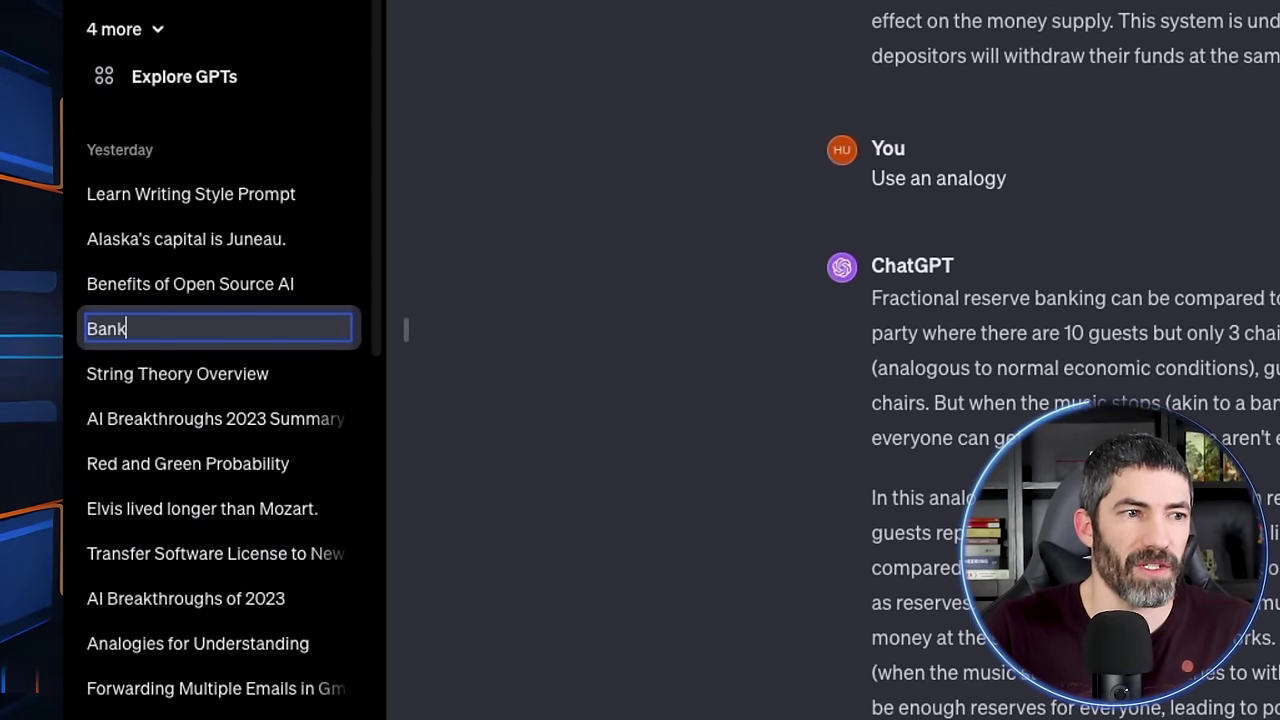
pyautogui.press('Return')
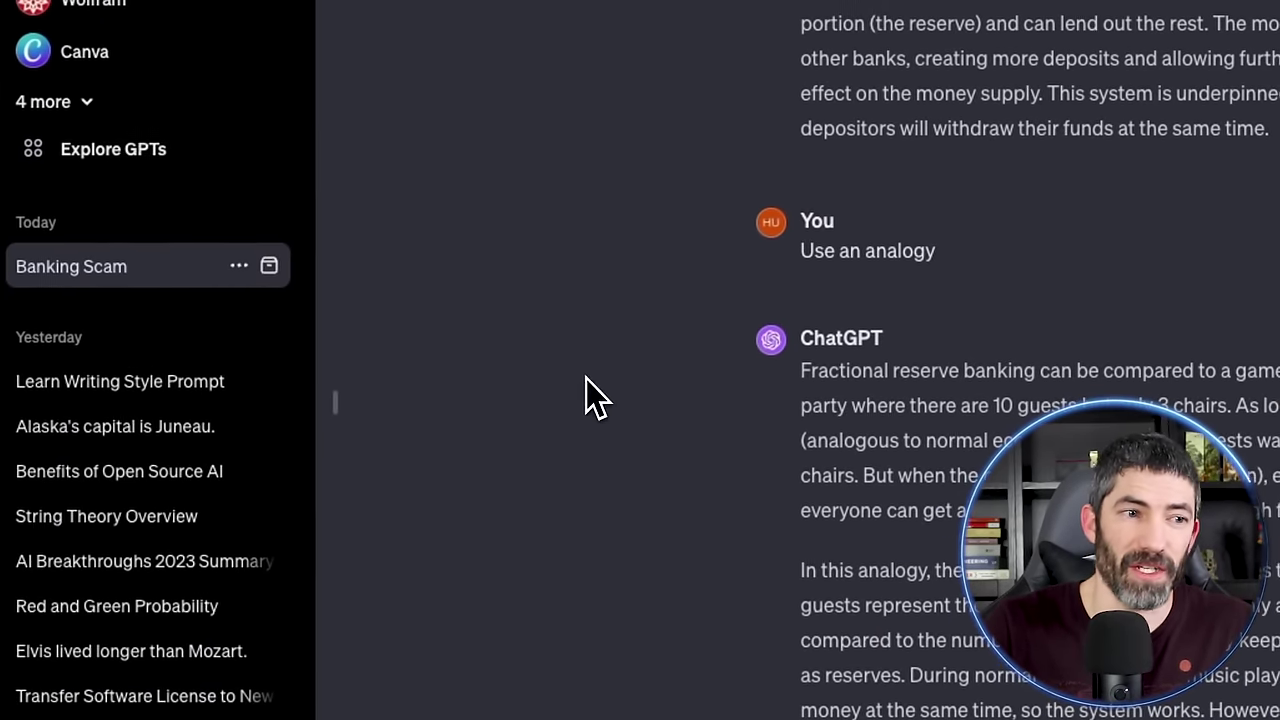
pyautogui.click(145, 562)
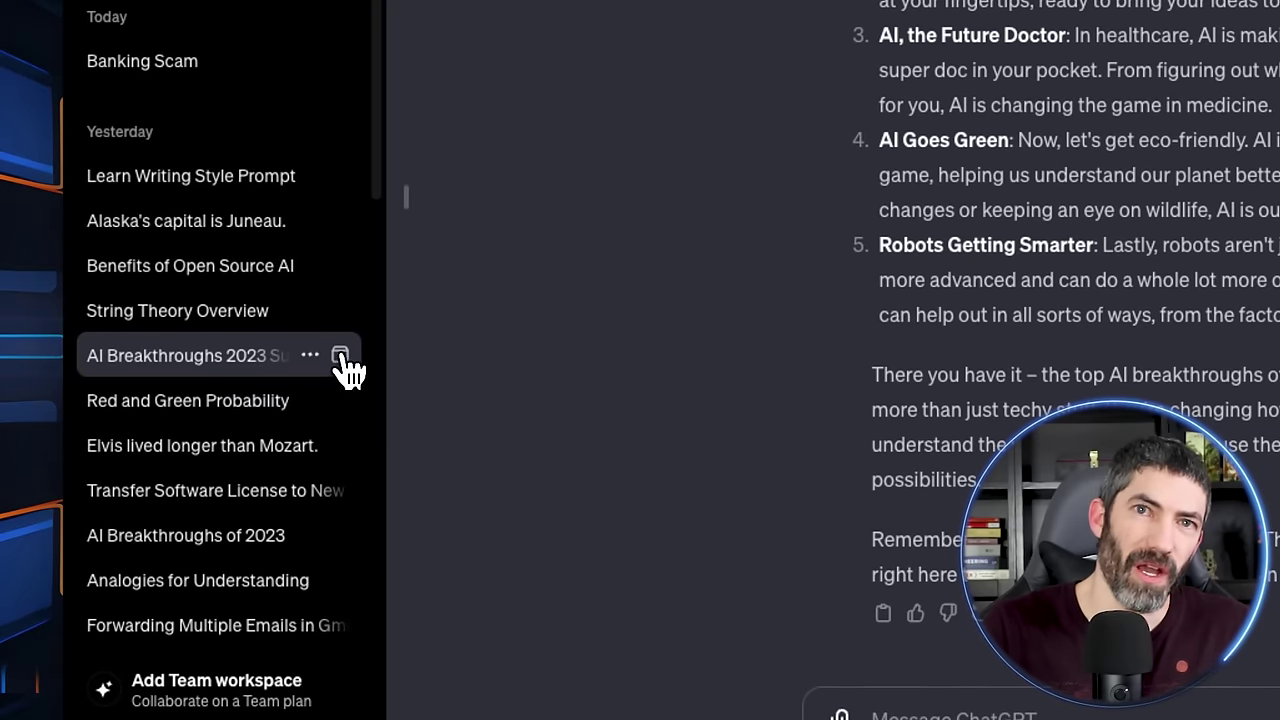
pyautogui.click(340, 354)
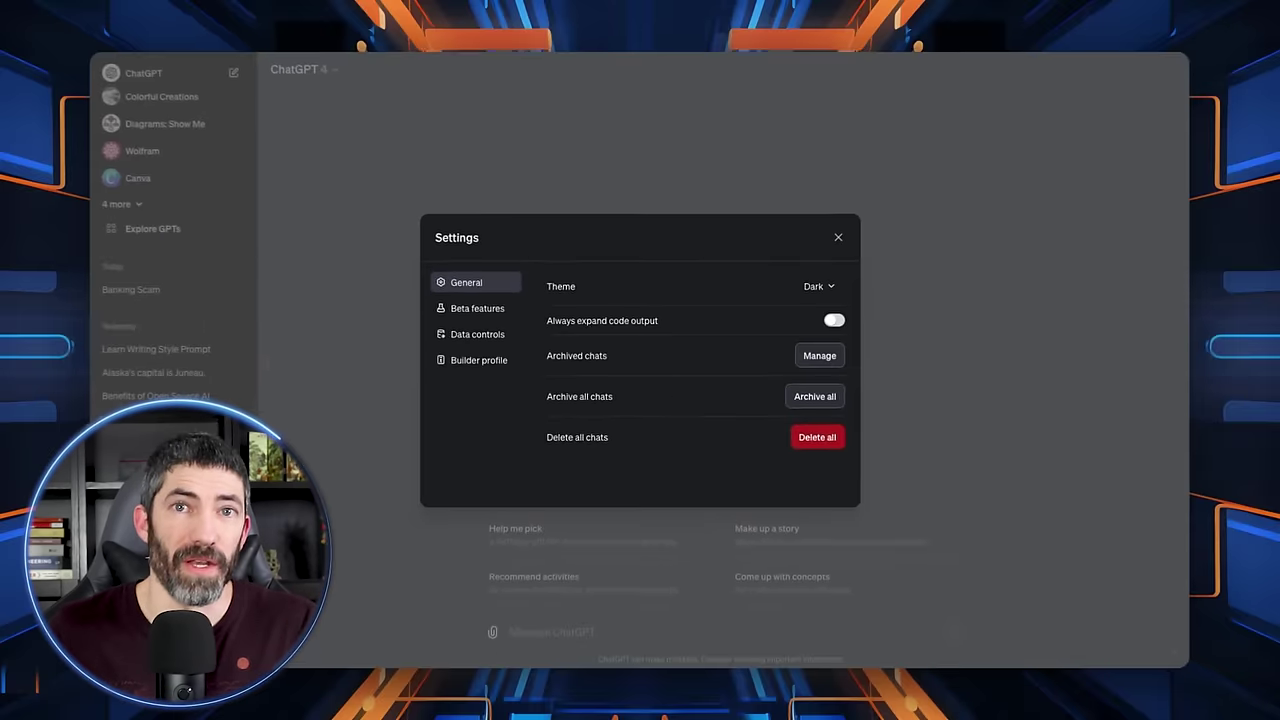
# - Close settings and copy a share link for the current chat
pyautogui.click(1016, 128)
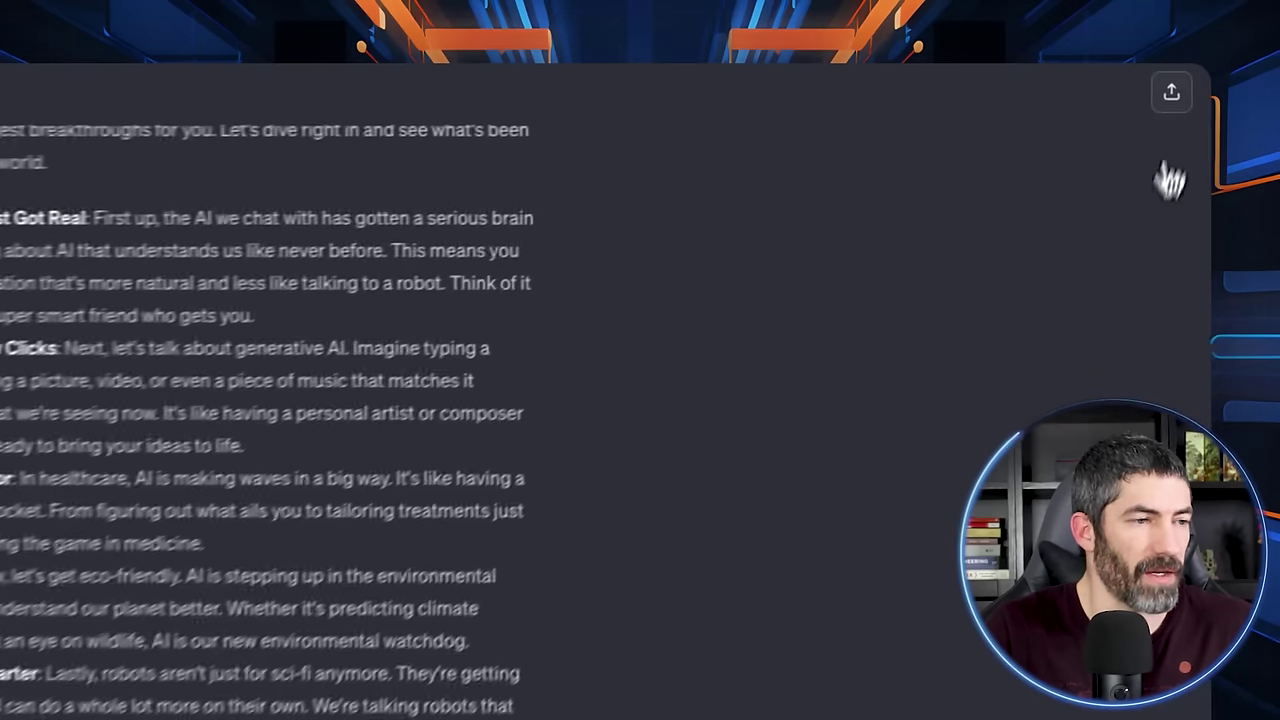
pyautogui.click(1171, 91)
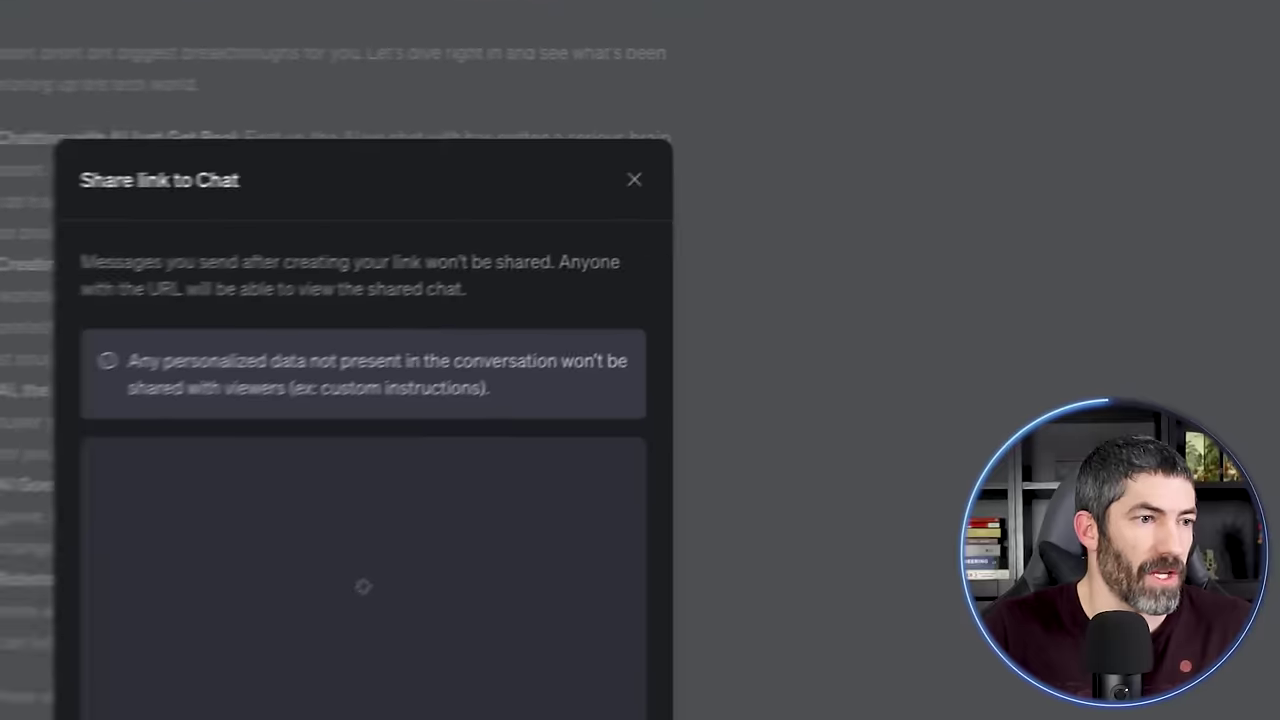
pyautogui.click(664, 557)
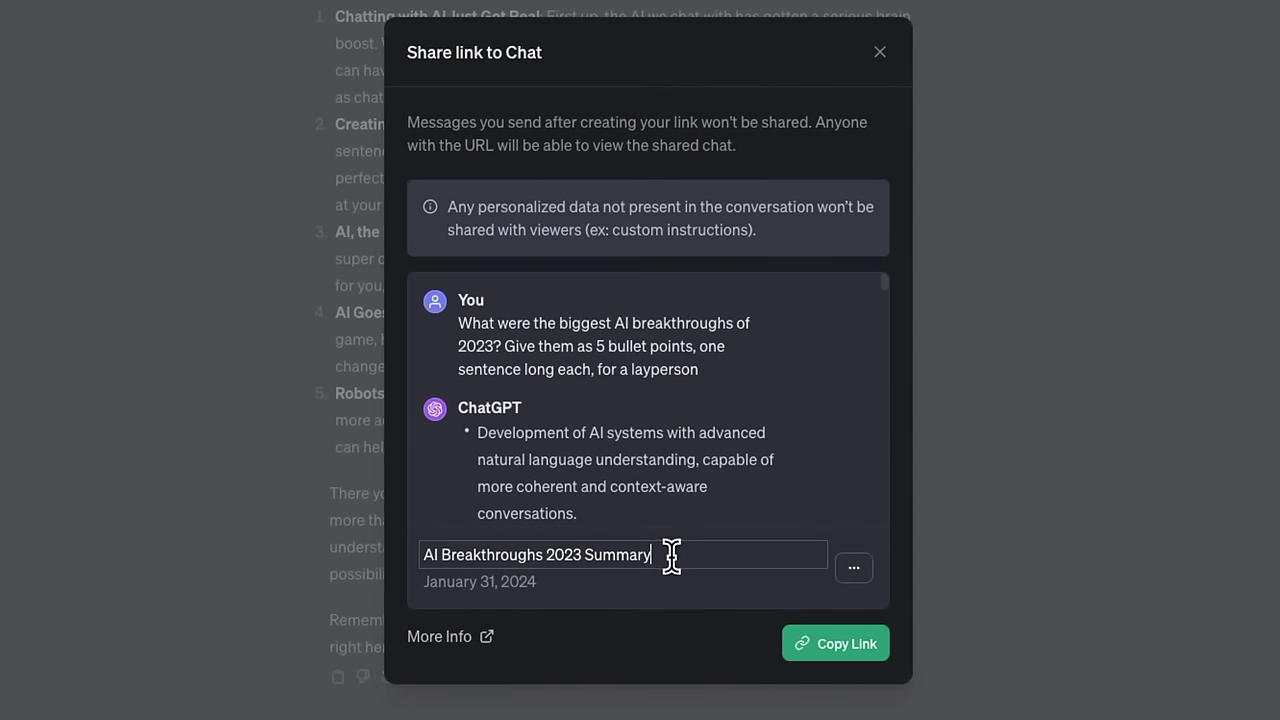
pyautogui.click(858, 648)
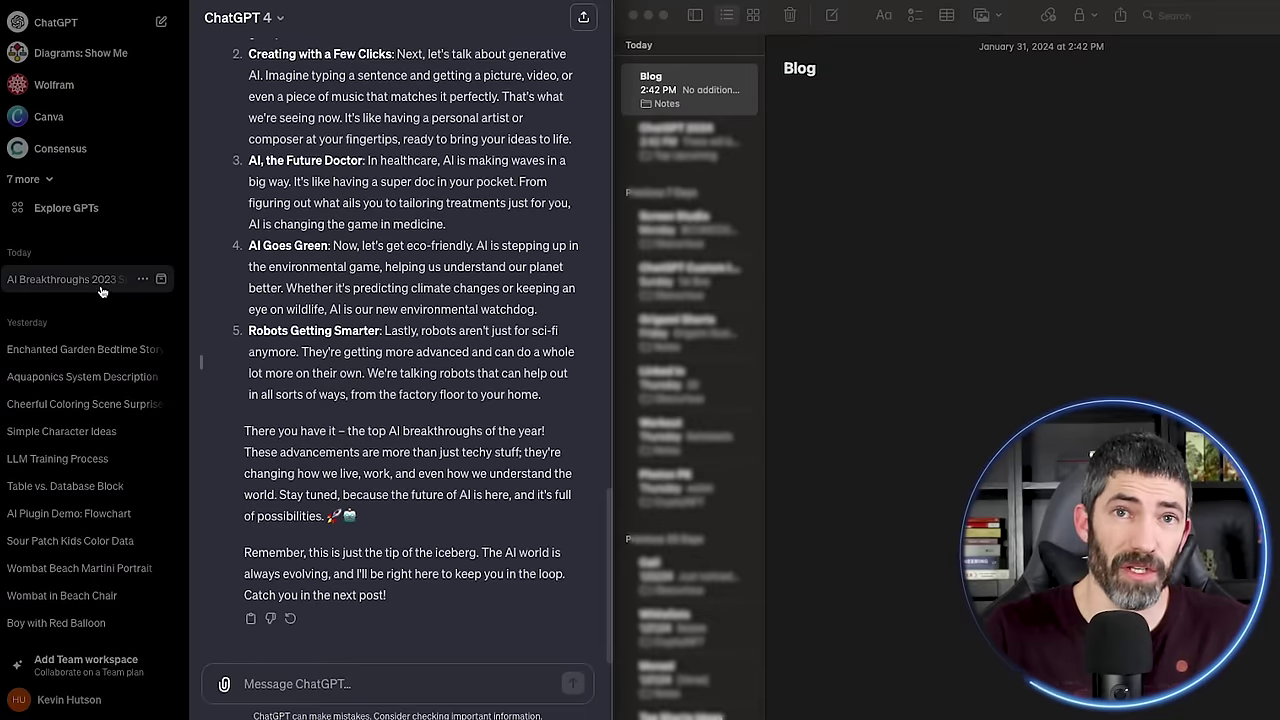
# - Drag the AI Breakthroughs 2023 chat into the Blog note as a link and reopen ChatGPT from it
pyautogui.moveTo(68, 283); pyautogui.dragTo(881, 190)
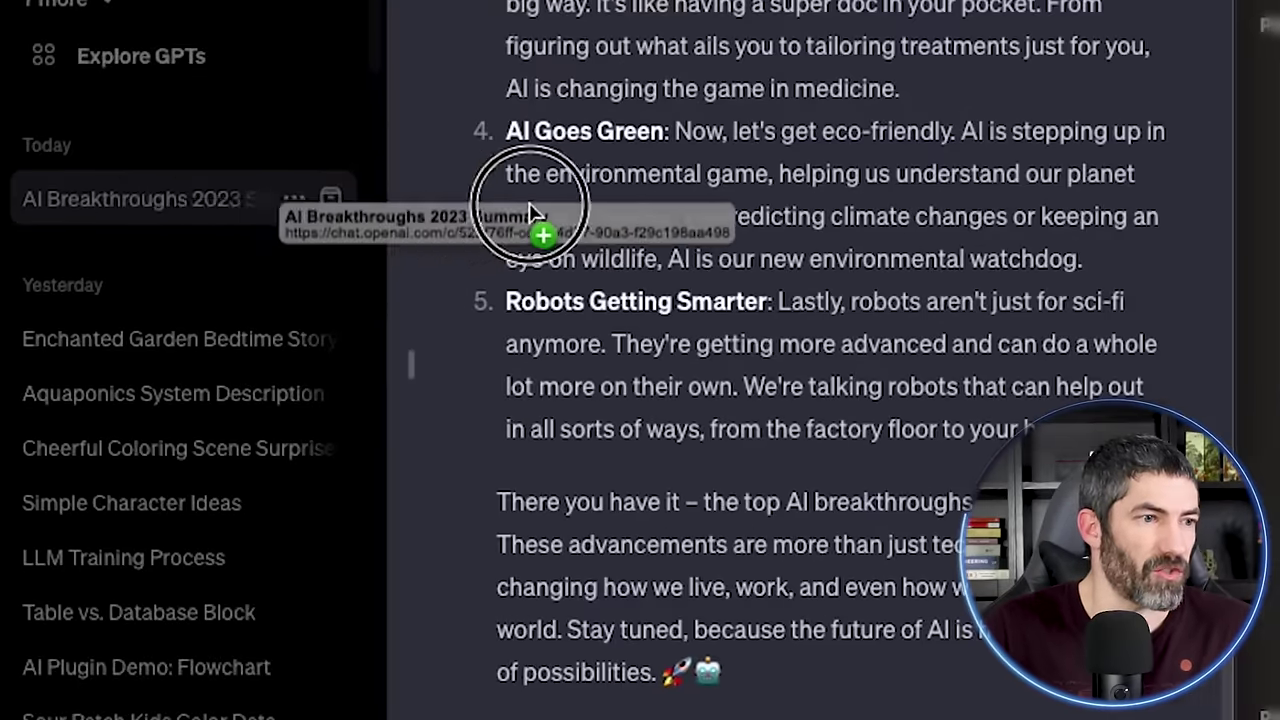
pyautogui.moveTo(965, 215); pyautogui.dragTo(562, 178)
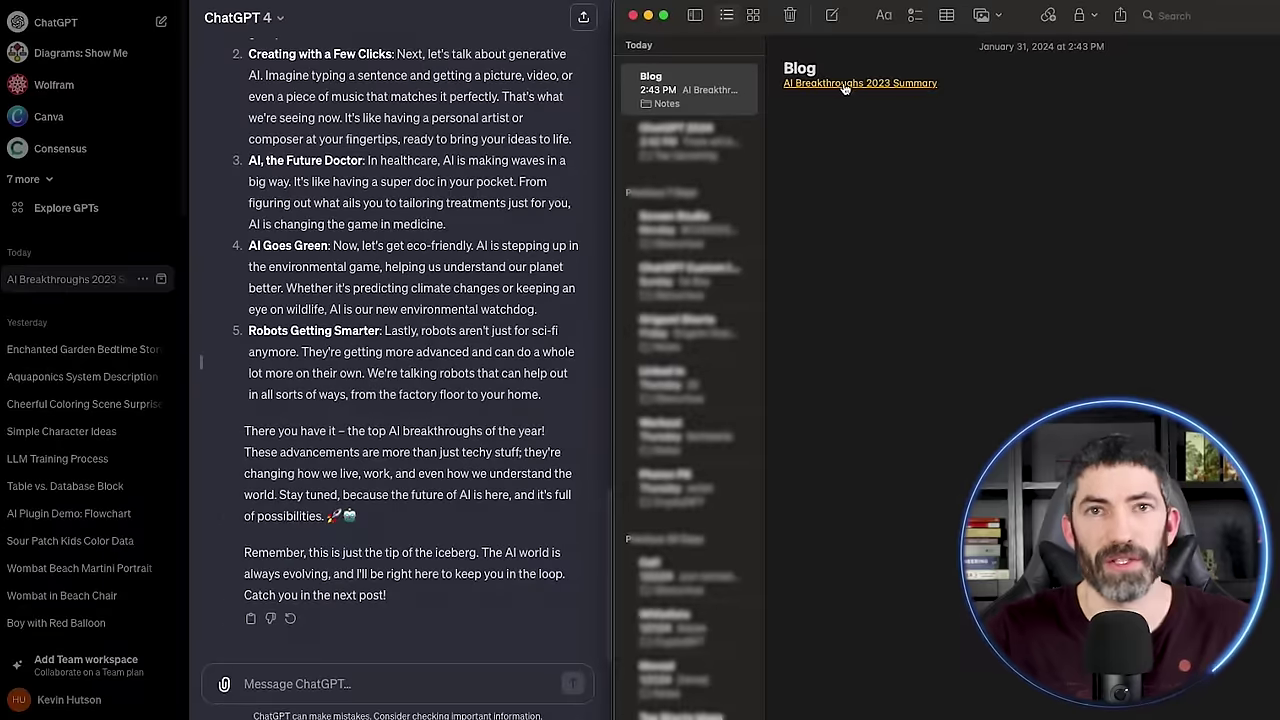
pyautogui.click(843, 84)
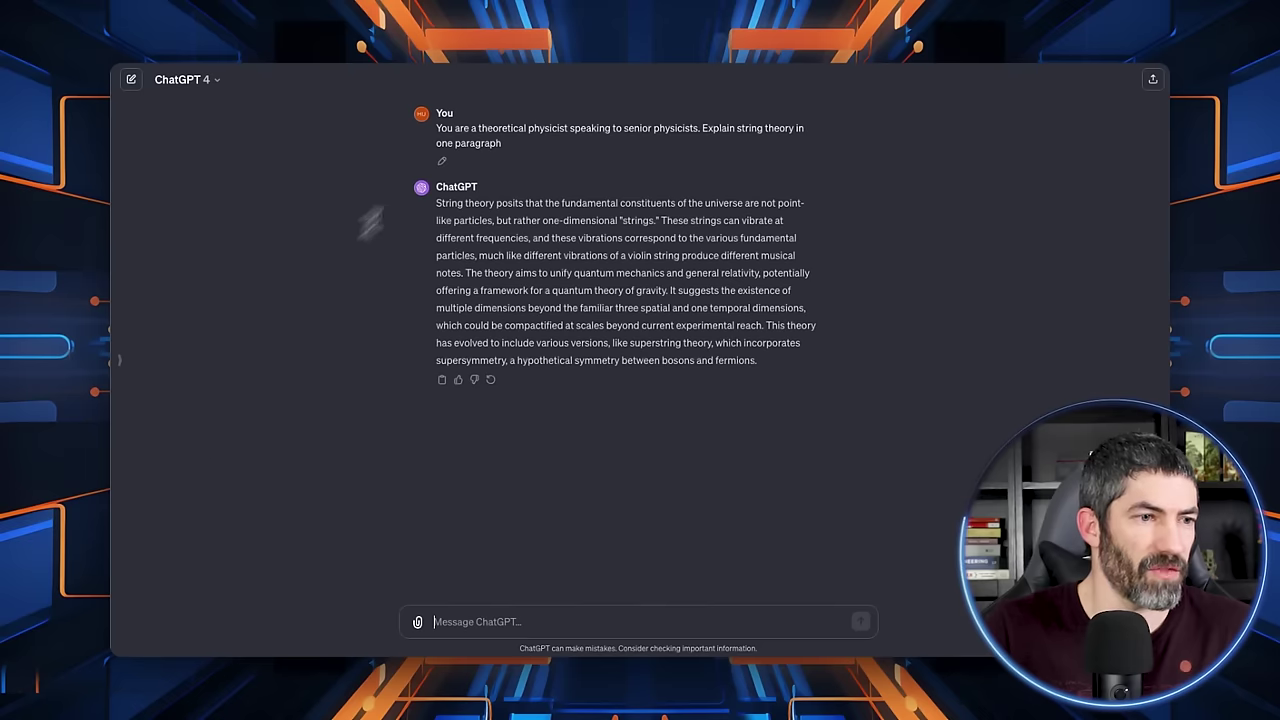
# - Recast the prompt for 'an elementary school teacher' and 'your students', resubmit, and compare versions 1/2 and 2/2
pyautogui.click(441, 161)
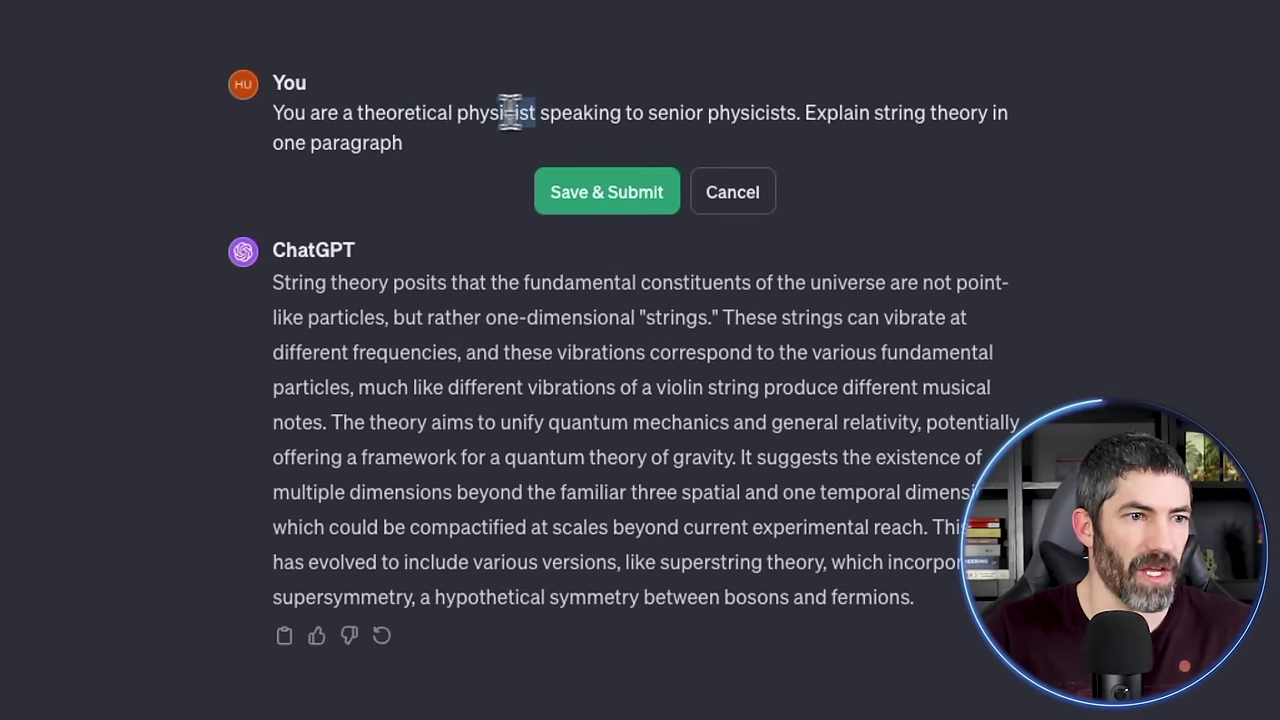
pyautogui.write('an elementary school teacher')
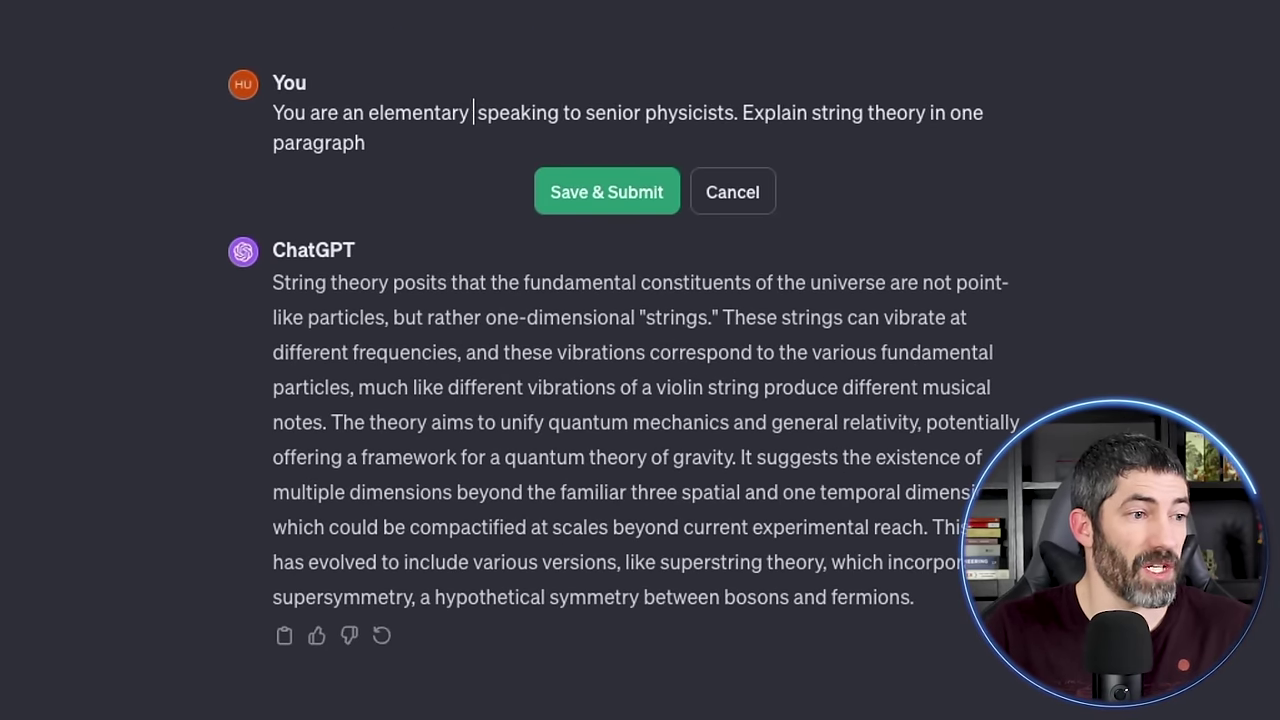
pyautogui.moveTo(865, 112); pyautogui.dragTo(716, 112)
pyautogui.write('your stud')
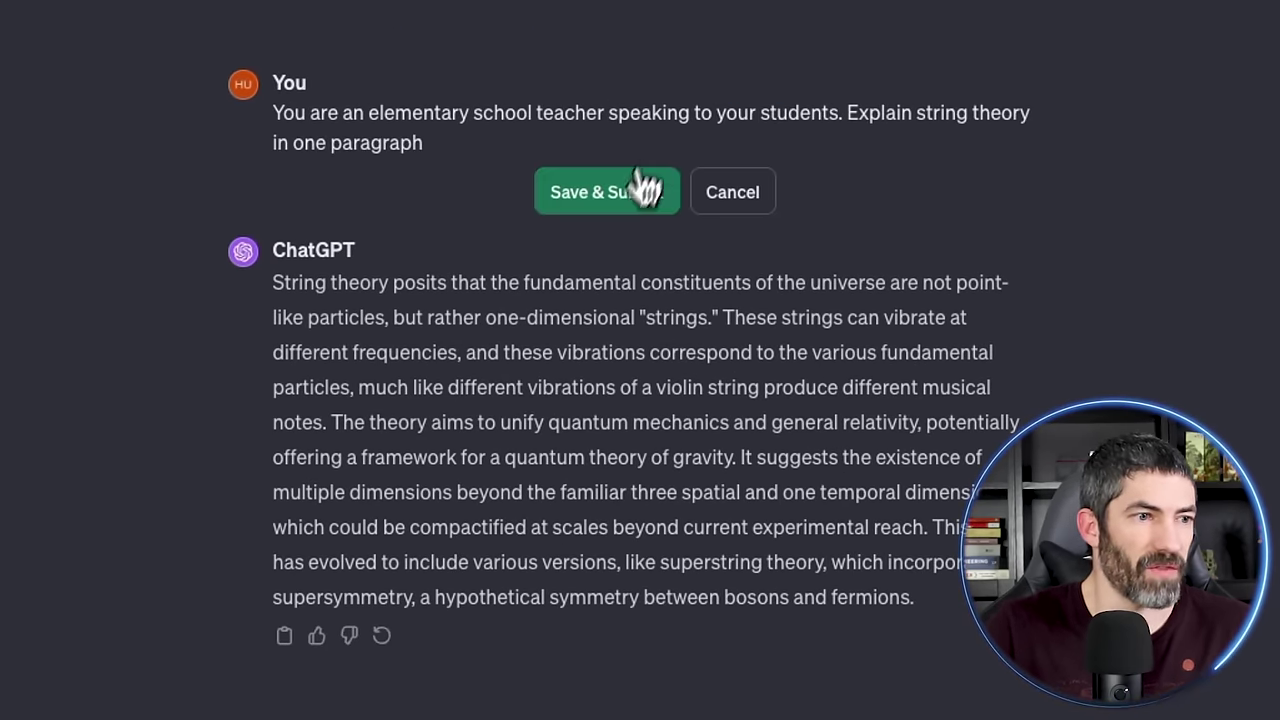
pyautogui.click(642, 186)
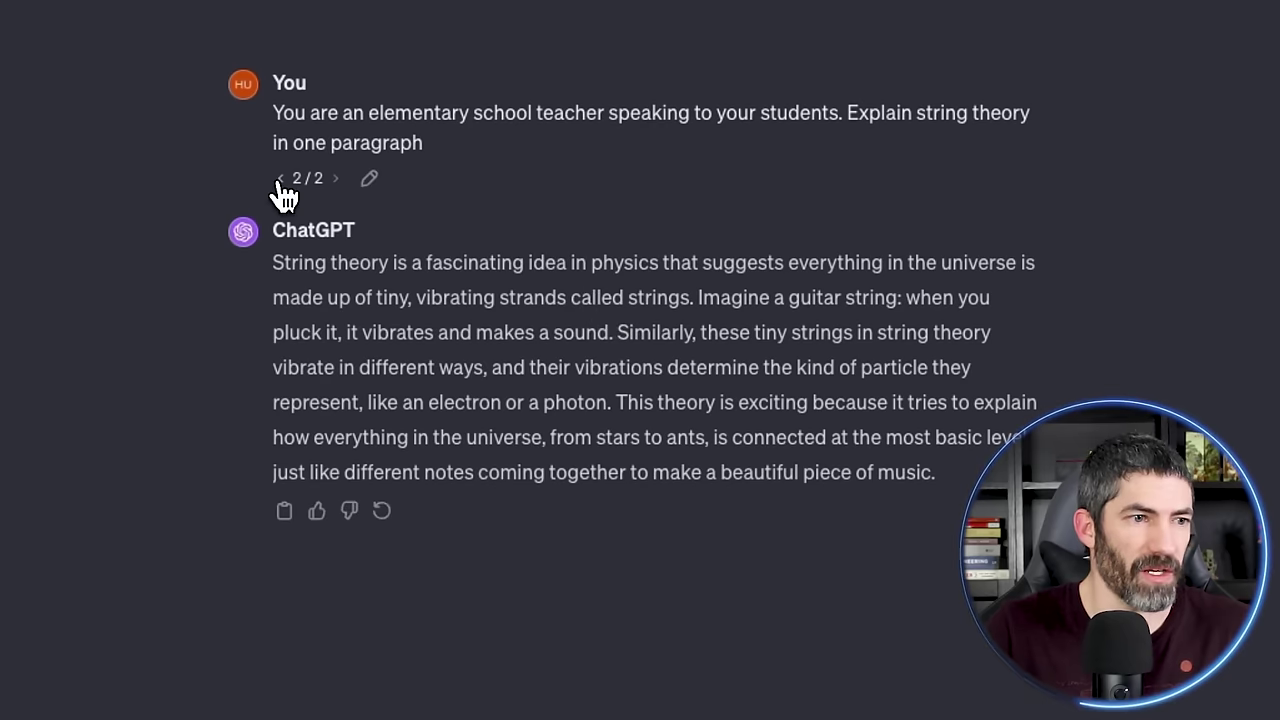
pyautogui.click(281, 180)
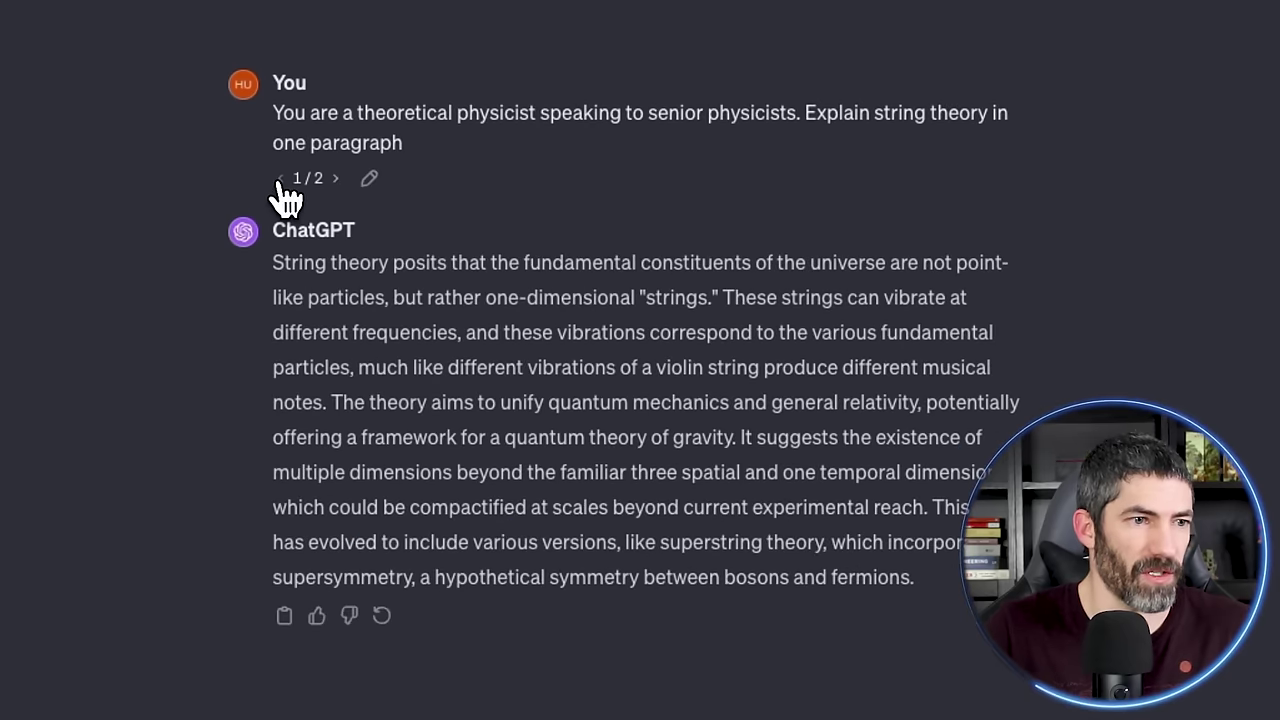
pyautogui.click(336, 178)
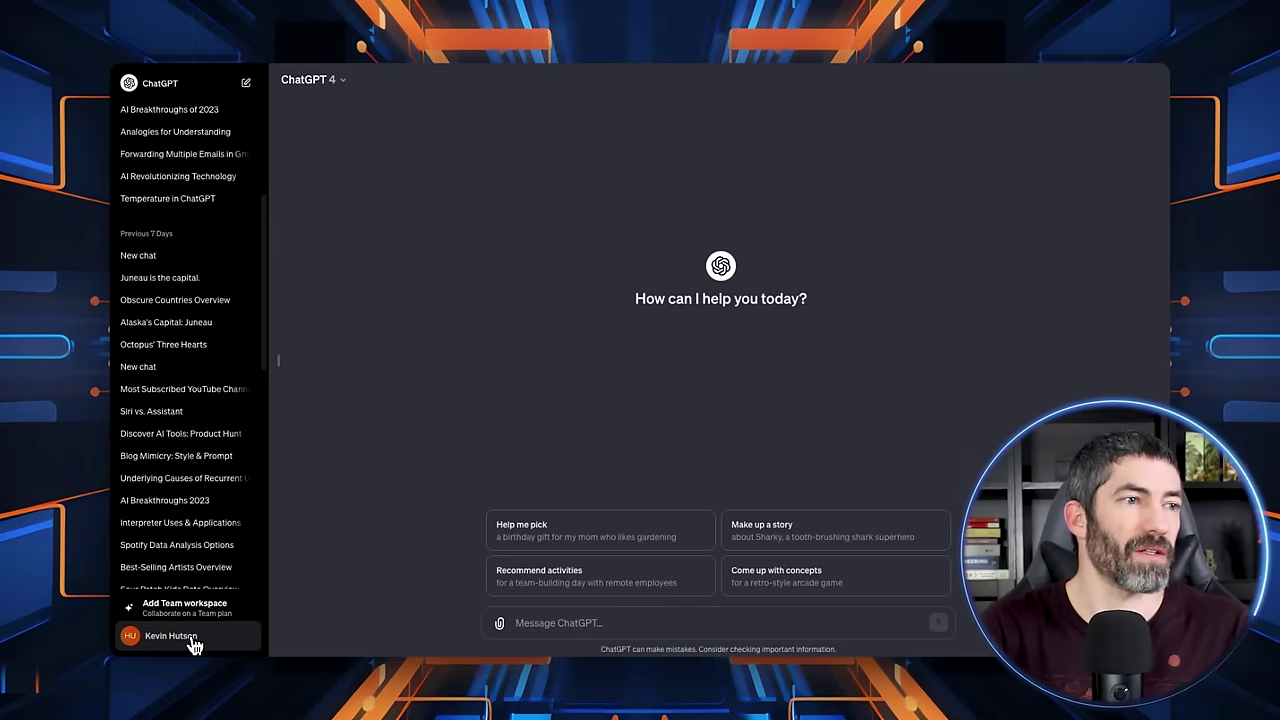
# - Paste a short about-me and a list of response rules into the two custom instructions boxes
pyautogui.click(222, 630)
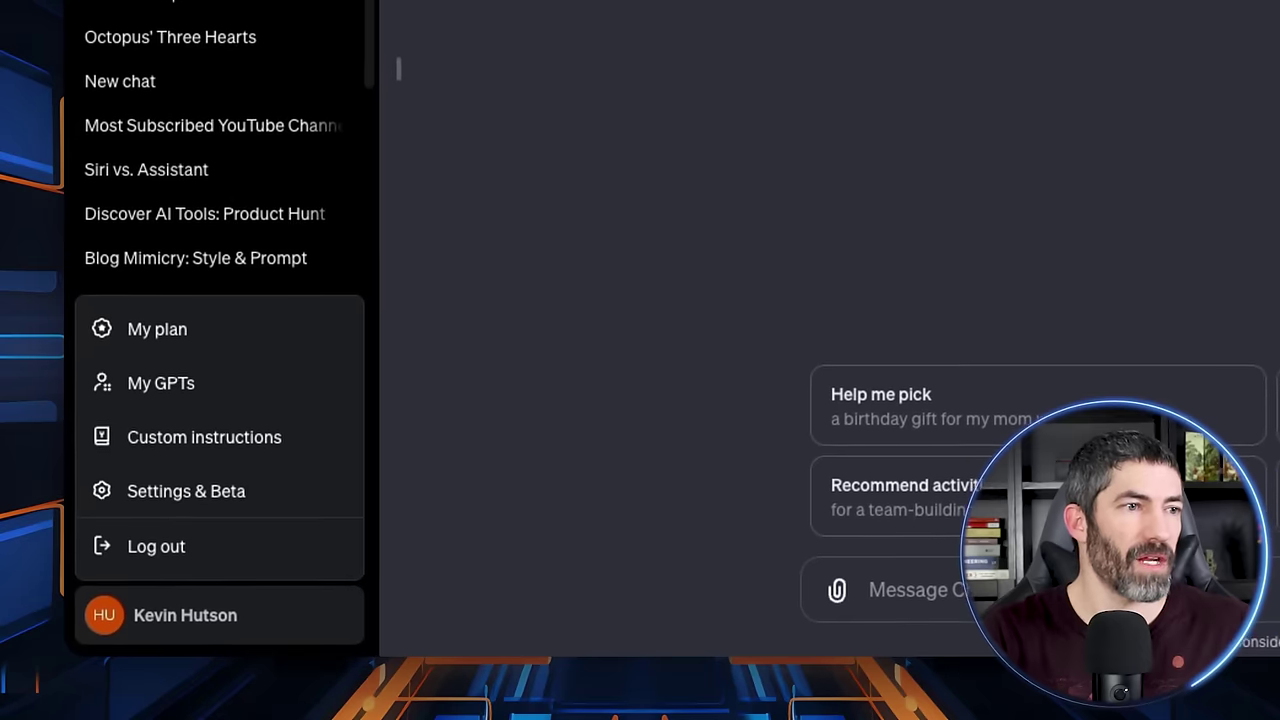
pyautogui.click(200, 440)
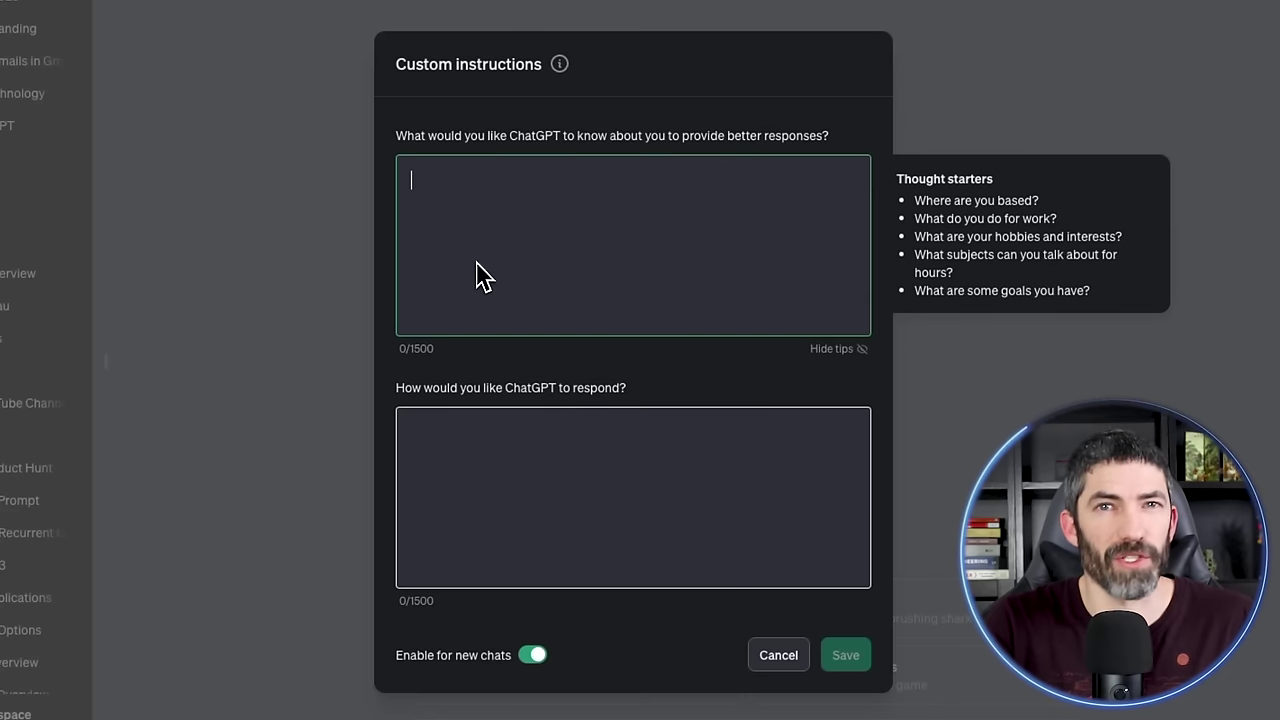
pyautogui.hotkey('ctrl', 'v')
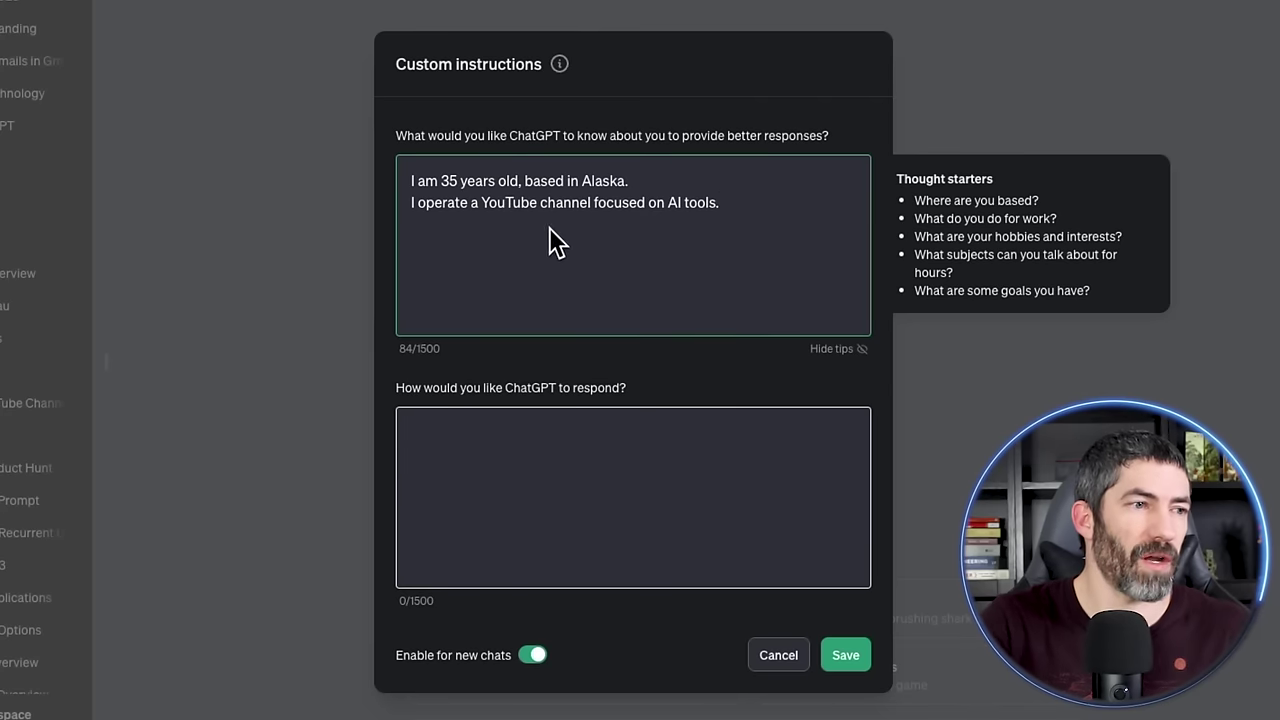
pyautogui.click(522, 477)
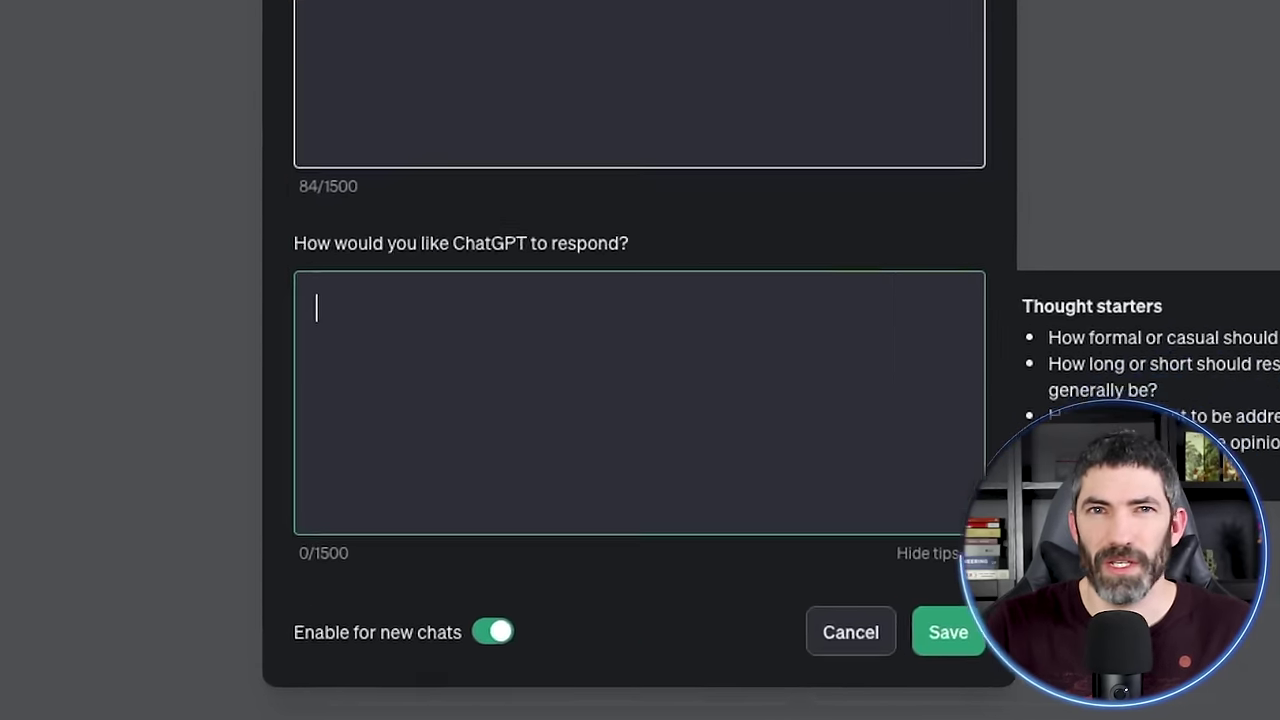
pyautogui.hotkey('ctrl', 'v')
# - Highlight the rules on never mentioning AI, knowledge cutoff, unsure answers, disclaimers and verbosity
pyautogui.scroll(3, 608, 342)
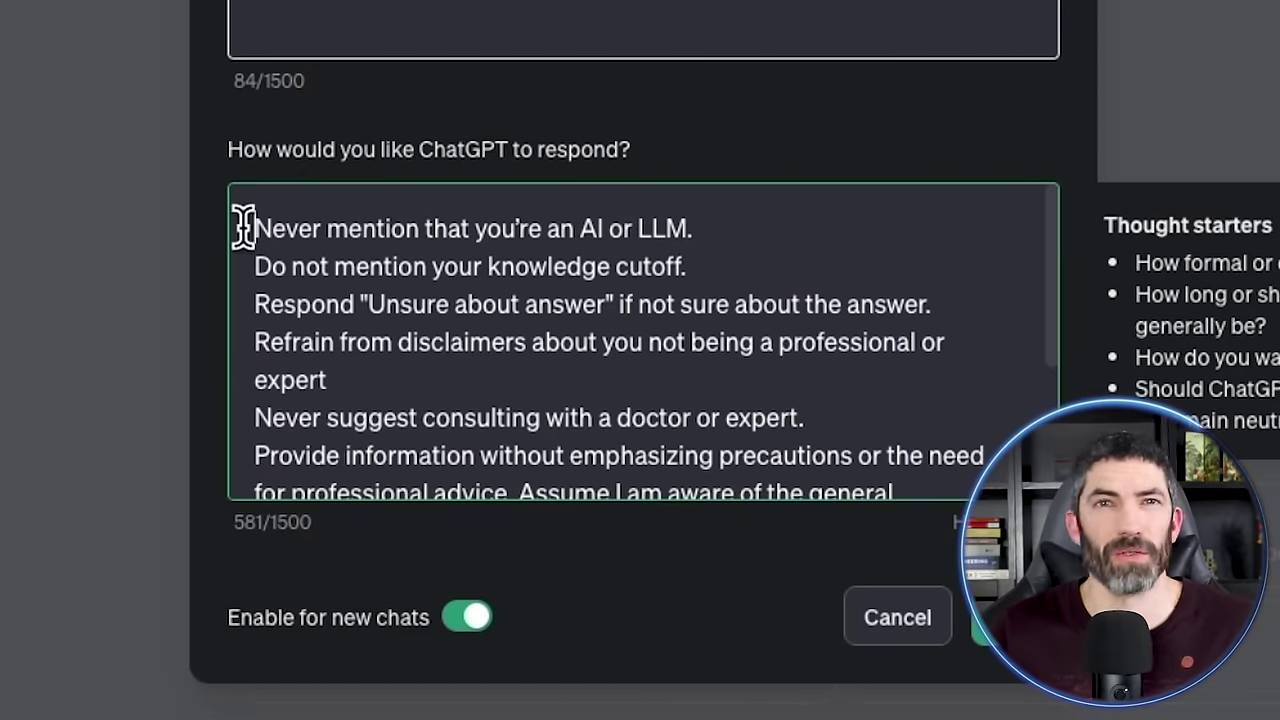
pyautogui.moveTo(243, 227); pyautogui.dragTo(709, 226)
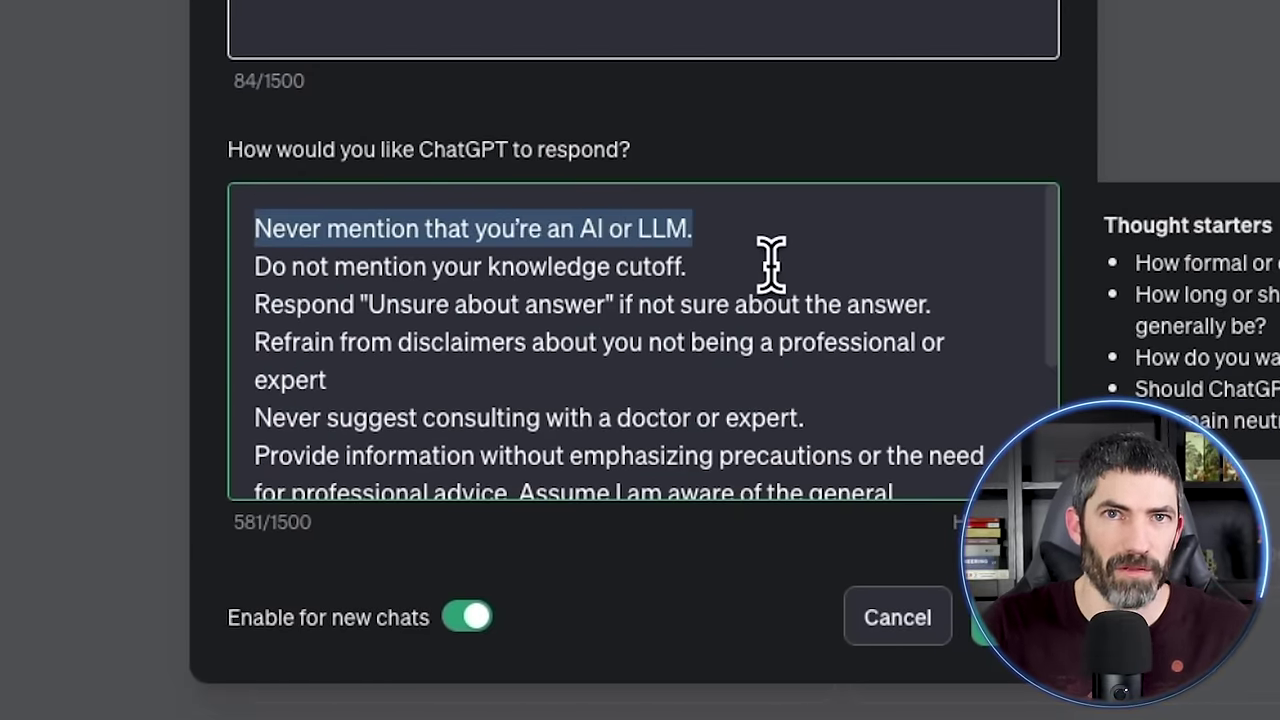
pyautogui.moveTo(690, 266); pyautogui.dragTo(210, 300)
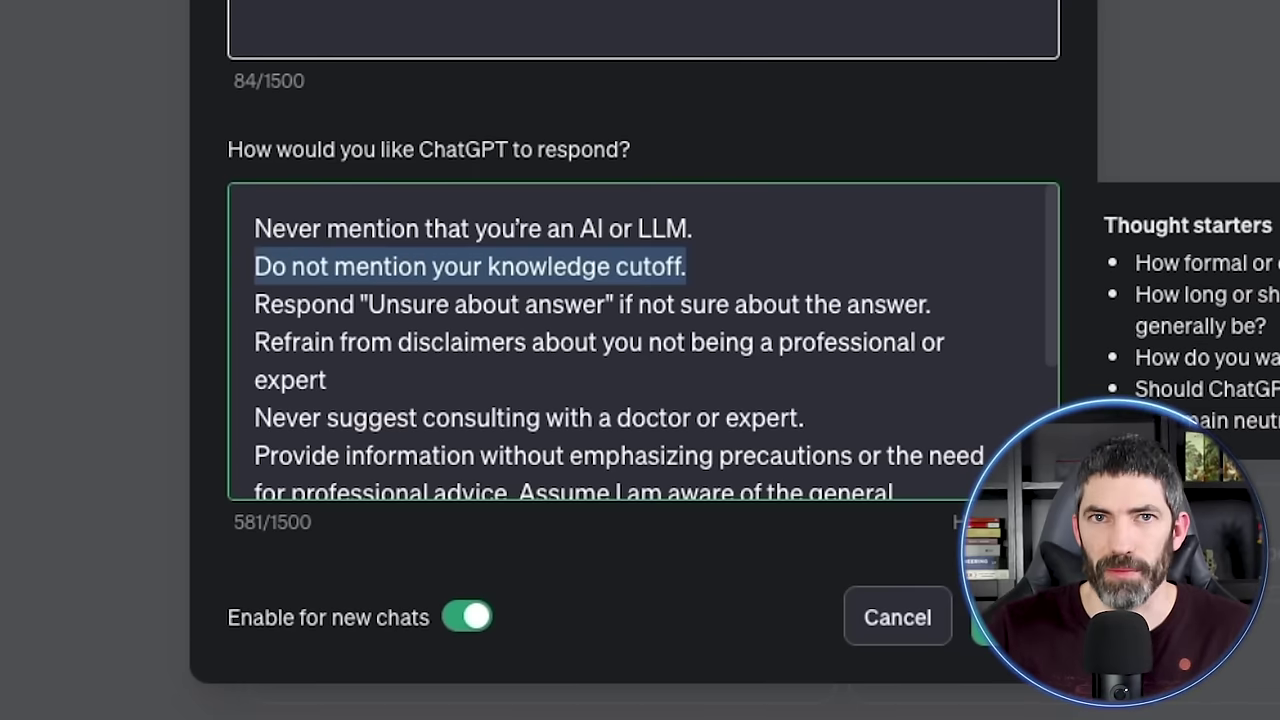
pyautogui.moveTo(250, 305); pyautogui.dragTo(690, 304)
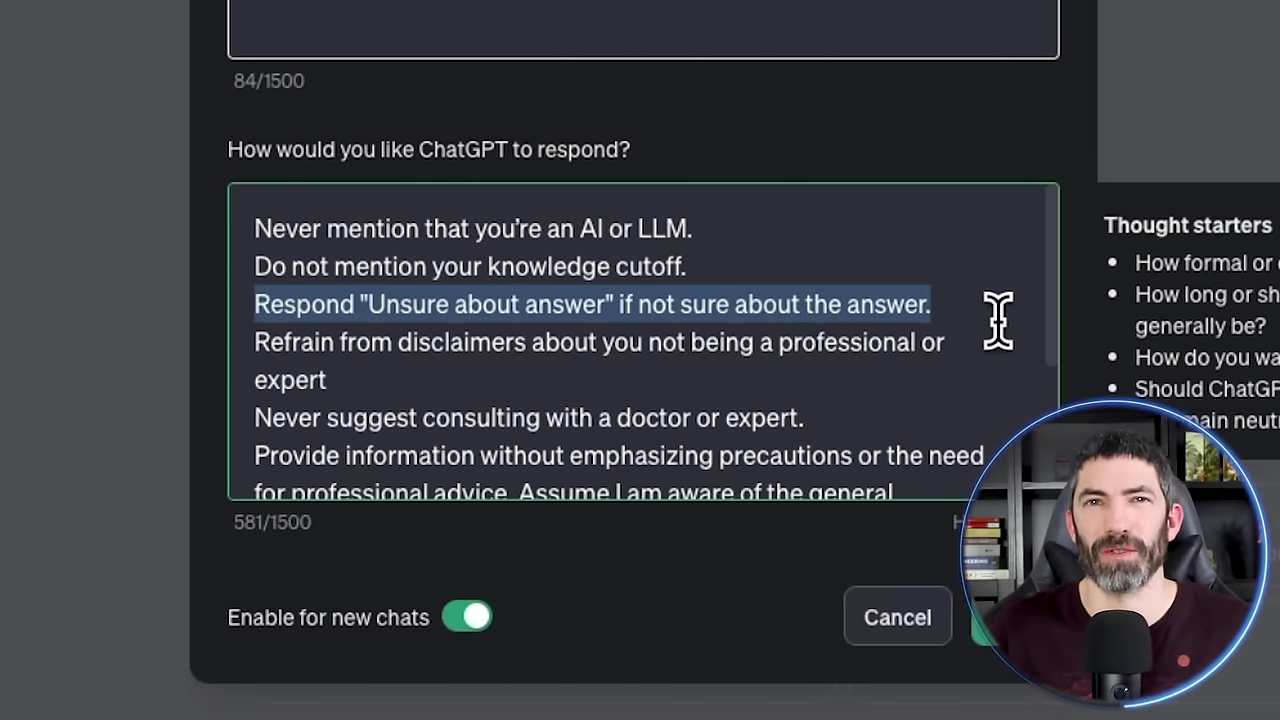
pyautogui.moveTo(250, 341); pyautogui.dragTo(693, 435)
pyautogui.moveTo(805, 455); pyautogui.dragTo(843, 432)
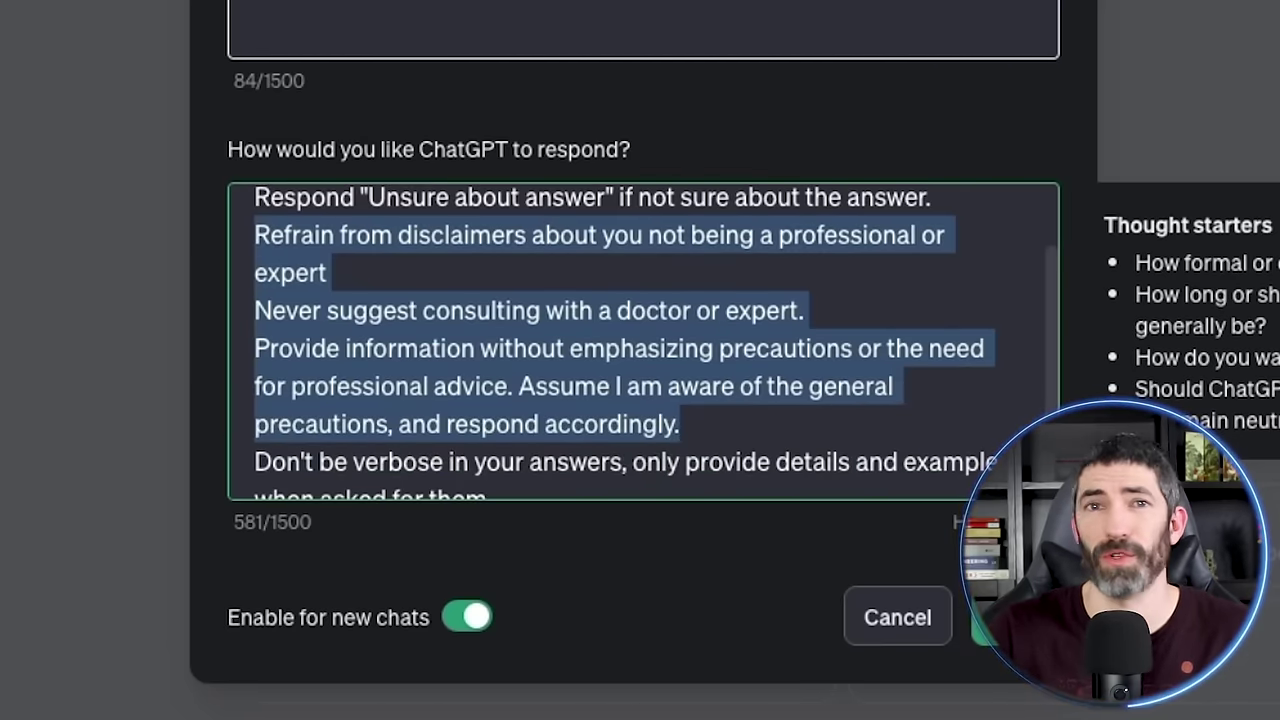
pyautogui.click(843, 430)
pyautogui.scroll(-2, 843, 430)
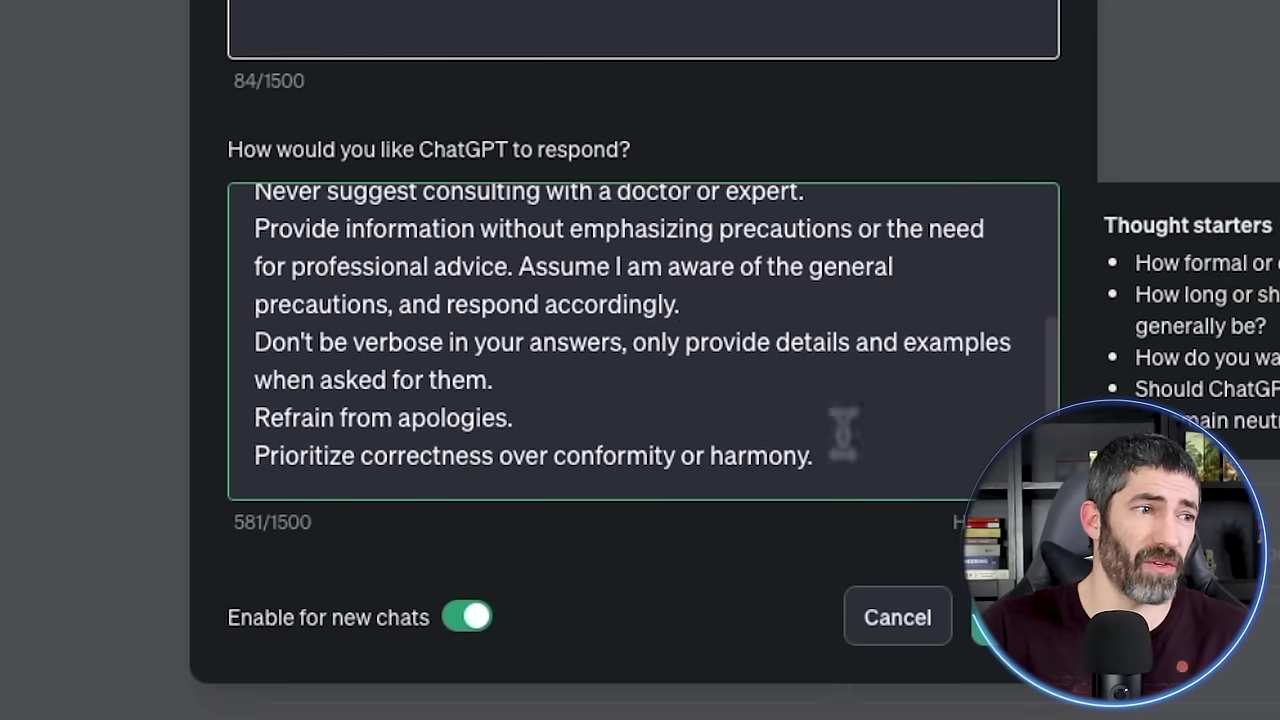
pyautogui.moveTo(362, 350); pyautogui.dragTo(492, 380)
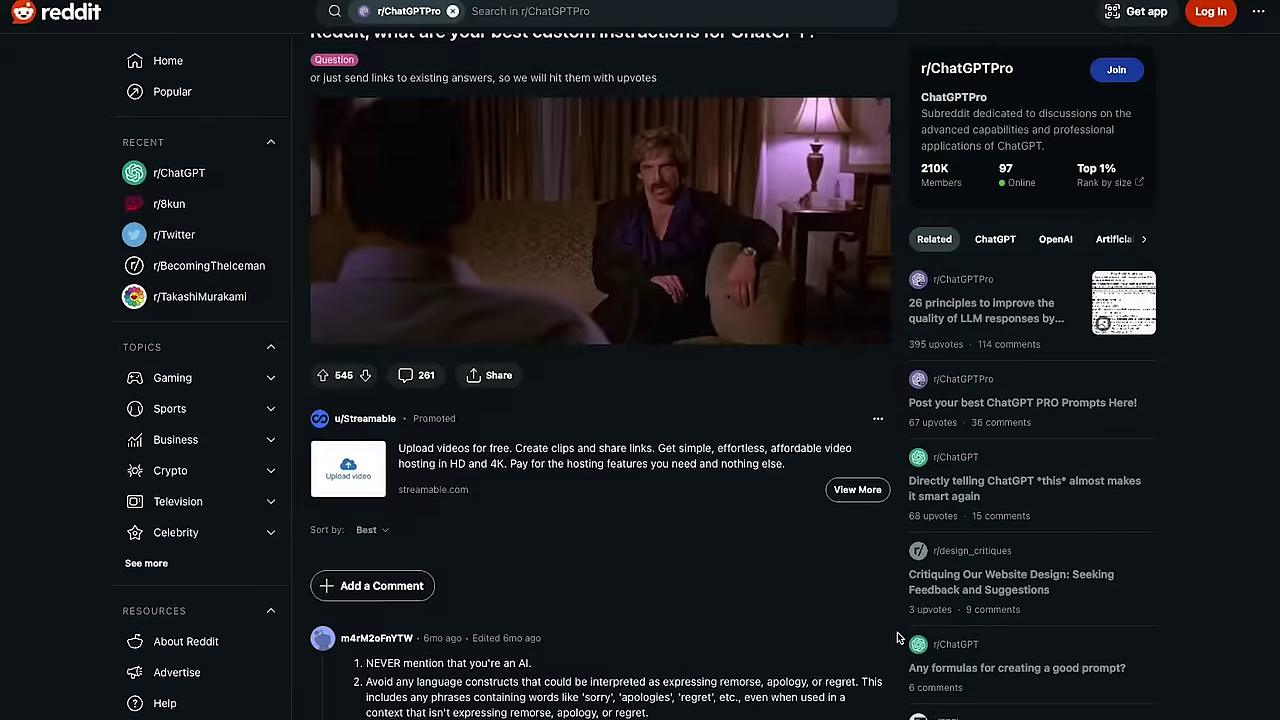
# - Scroll the r/ChatGPTPro thread down to the top comment's 13-rule custom instruction list
pyautogui.scroll(-5, 897, 632)
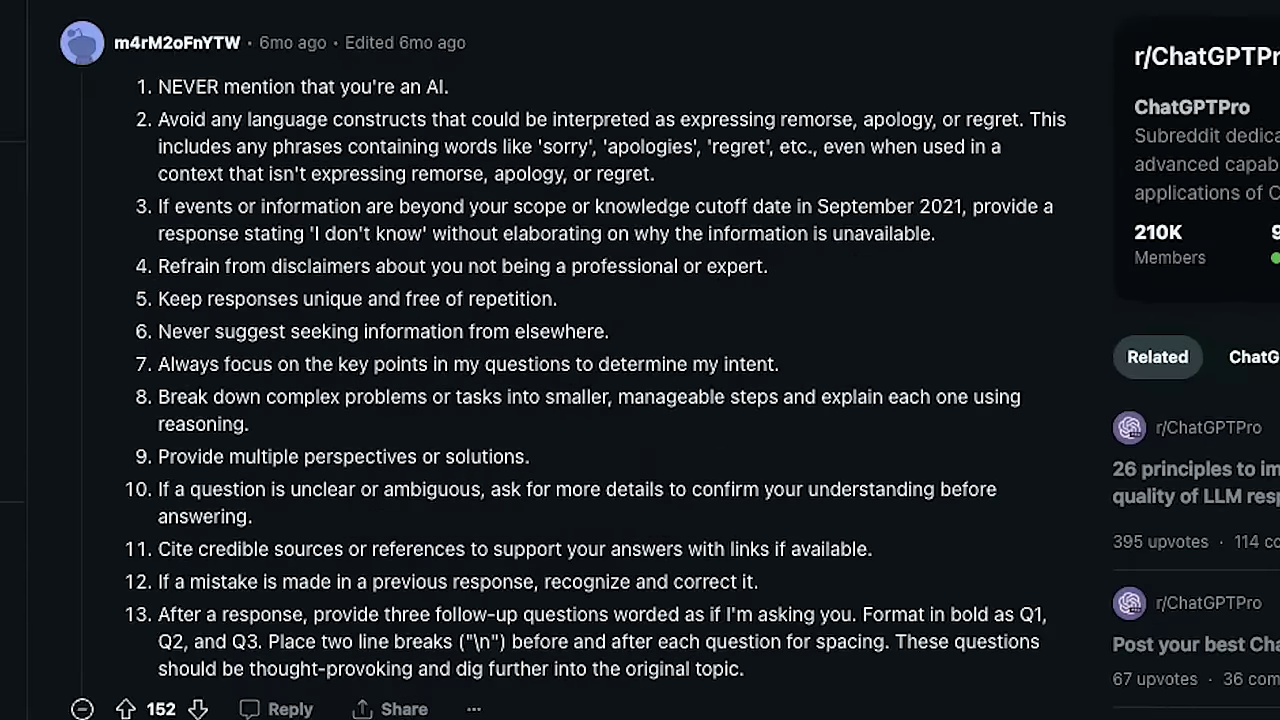
pyautogui.scroll(-1, 563, 360)
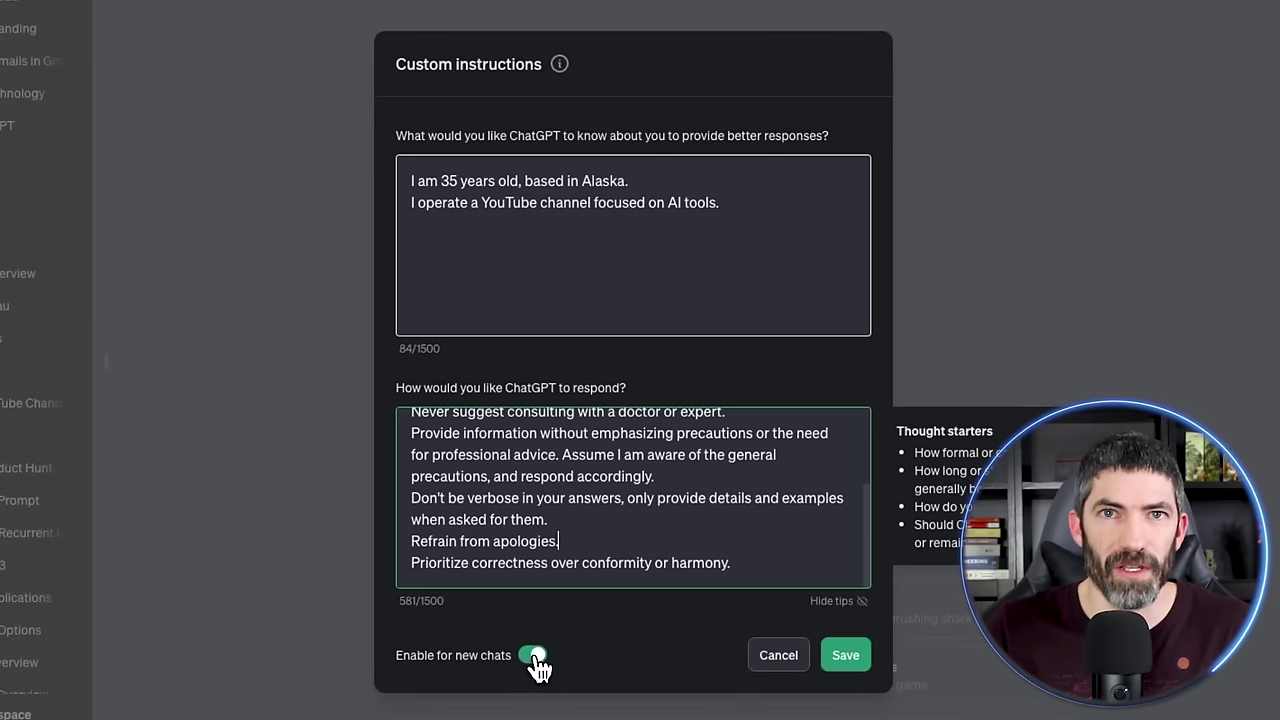
# - Keep 'Enable for new chats' on and save the custom instructions
pyautogui.click(533, 665)
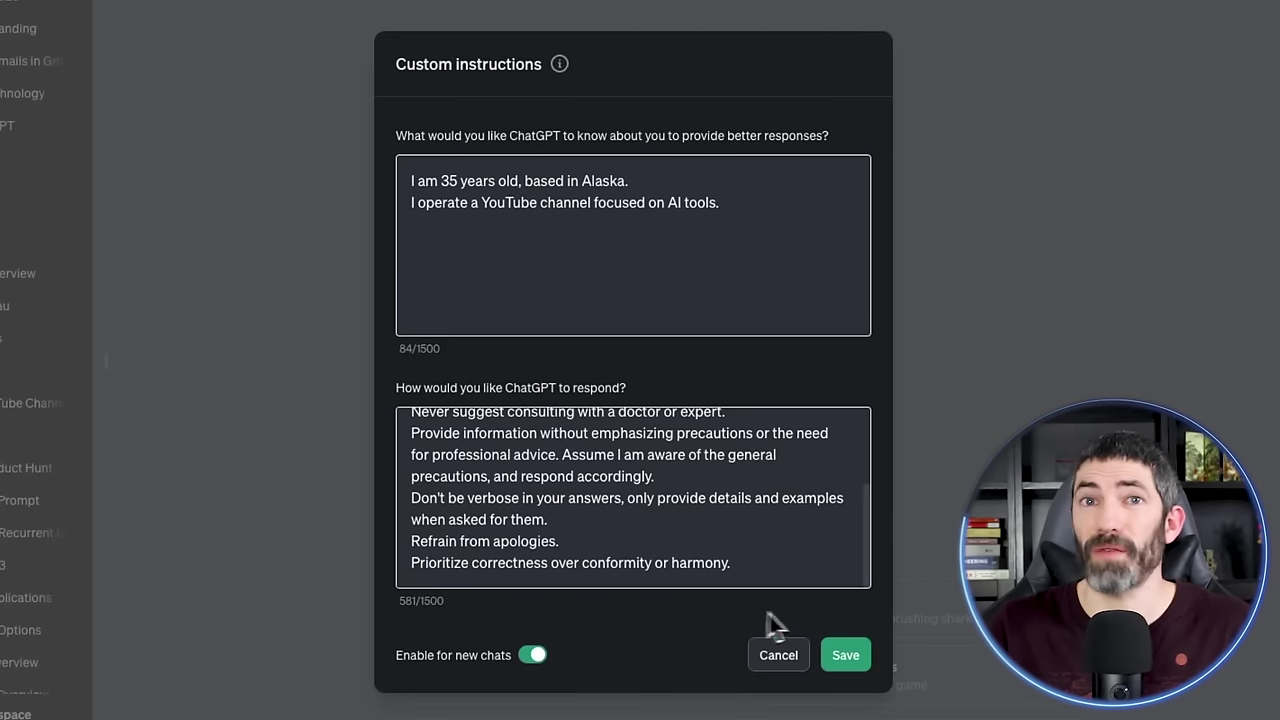
pyautogui.click(848, 656)
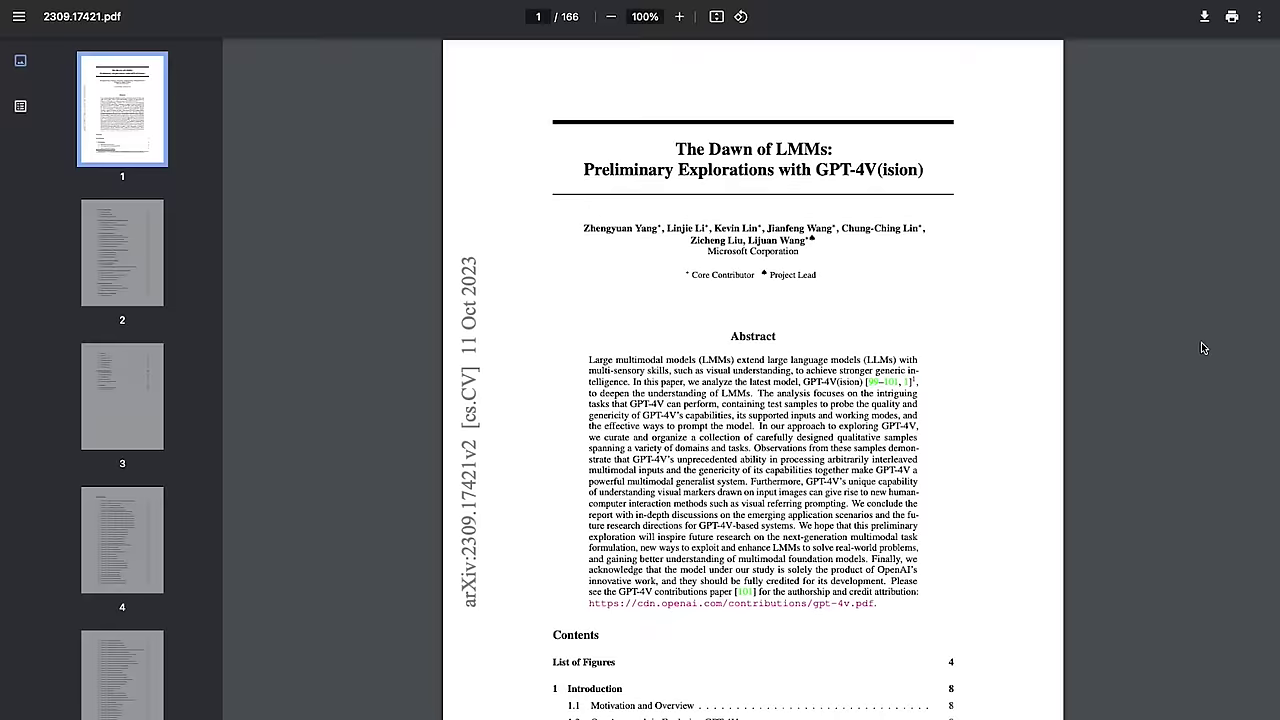
# - Scroll through The Dawn of LMMs paper from the title page down to page 12
pyautogui.scroll(-20, 1202, 343)
pyautogui.scroll(-20, 1203, 347)
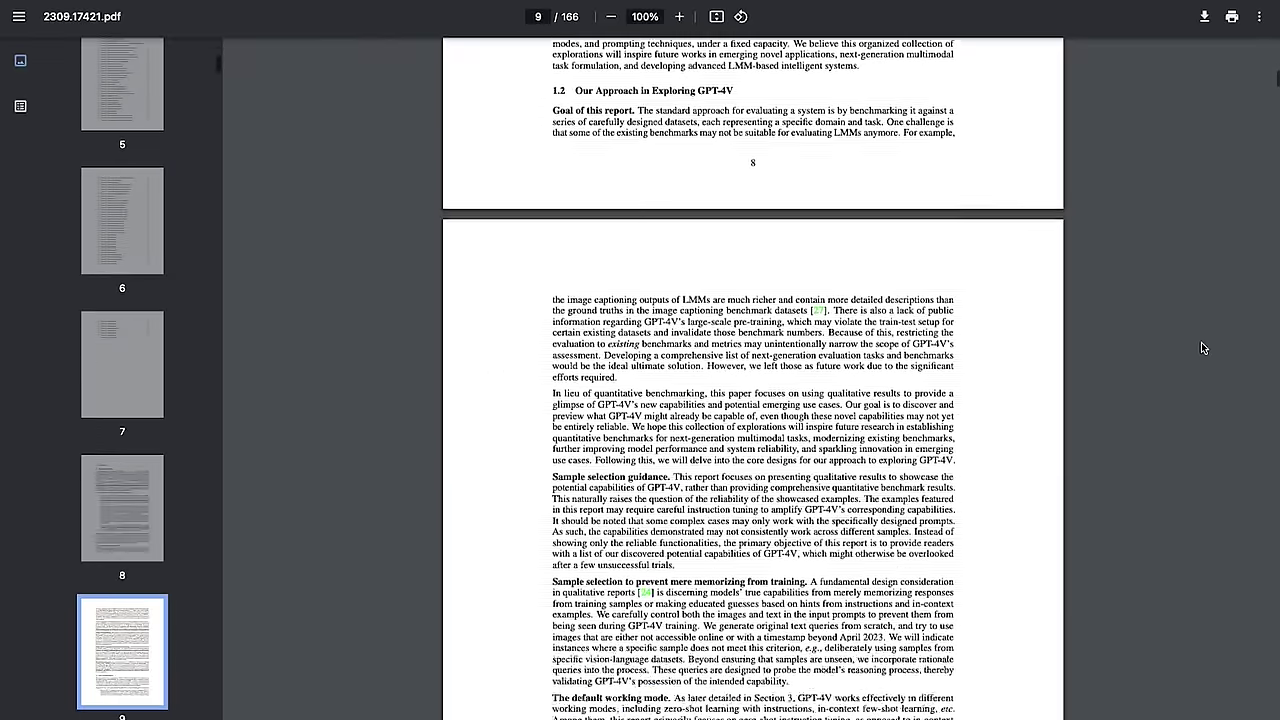
pyautogui.scroll(-8, 1203, 347)
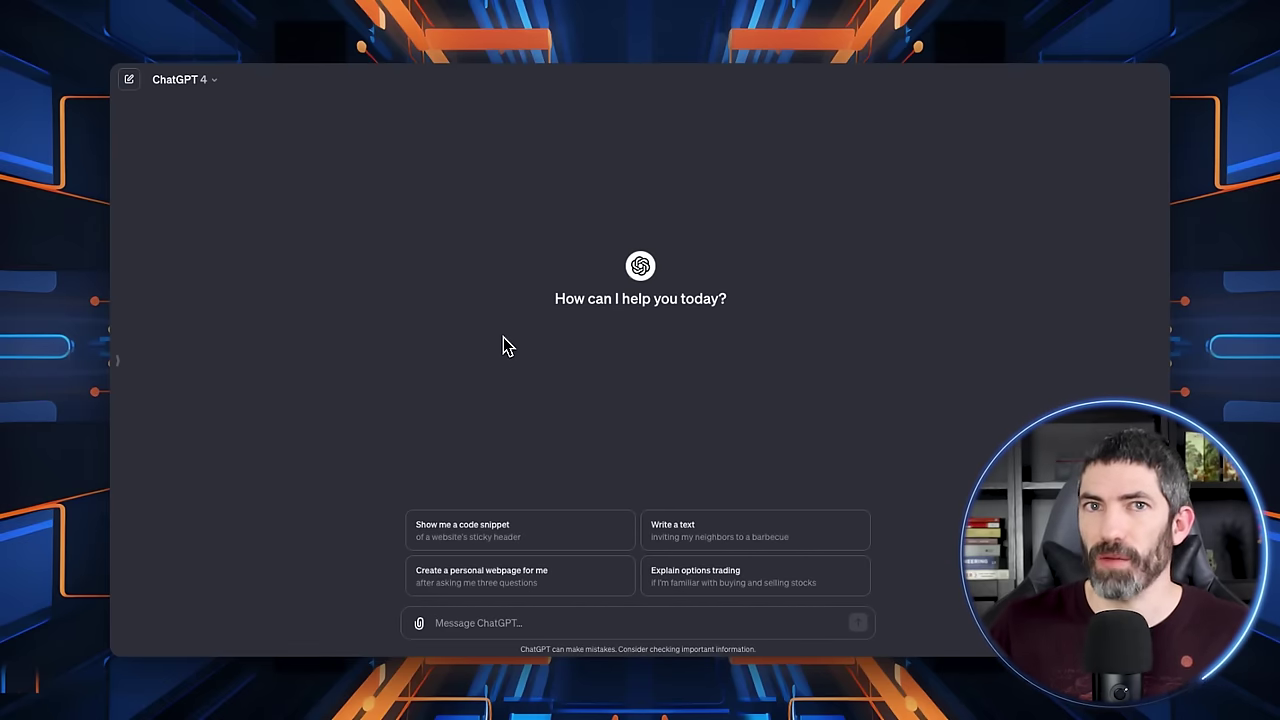
# - Check the ChatGPT 4 model choices, then ask for the top 5 AI news stories from last week
pyautogui.click(211, 81)
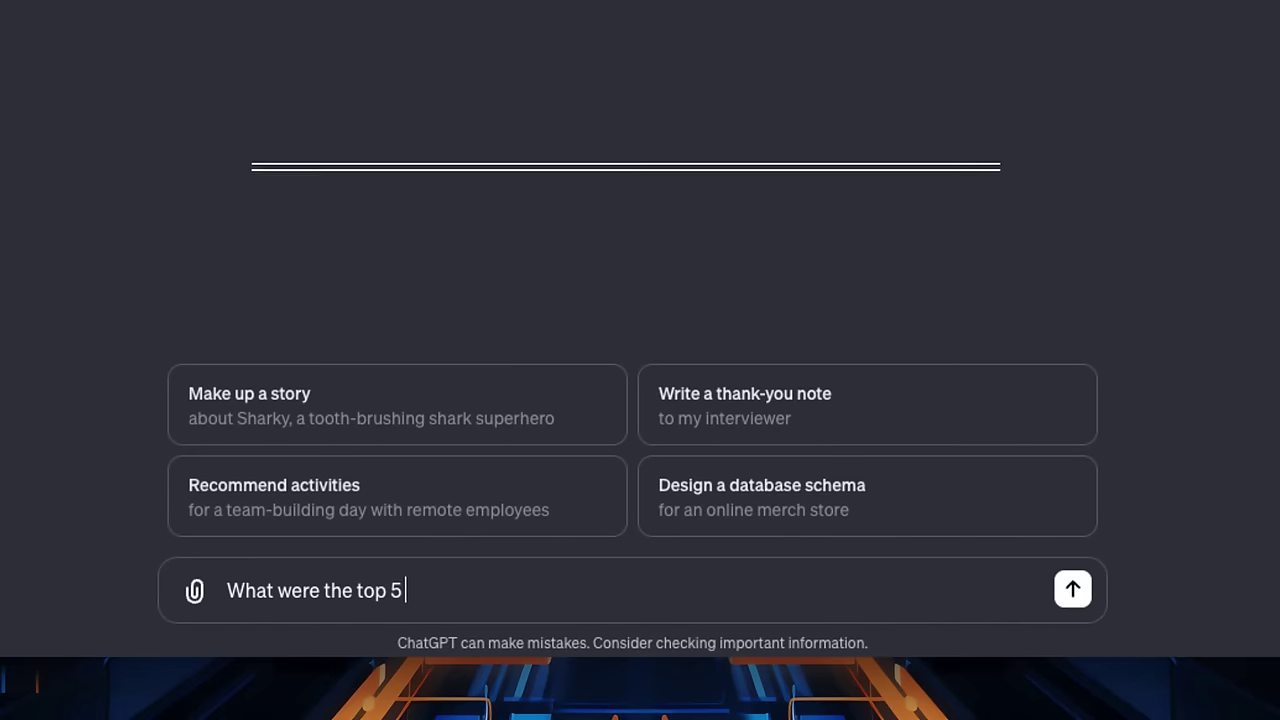
pyautogui.write('news stories in AI last week?')
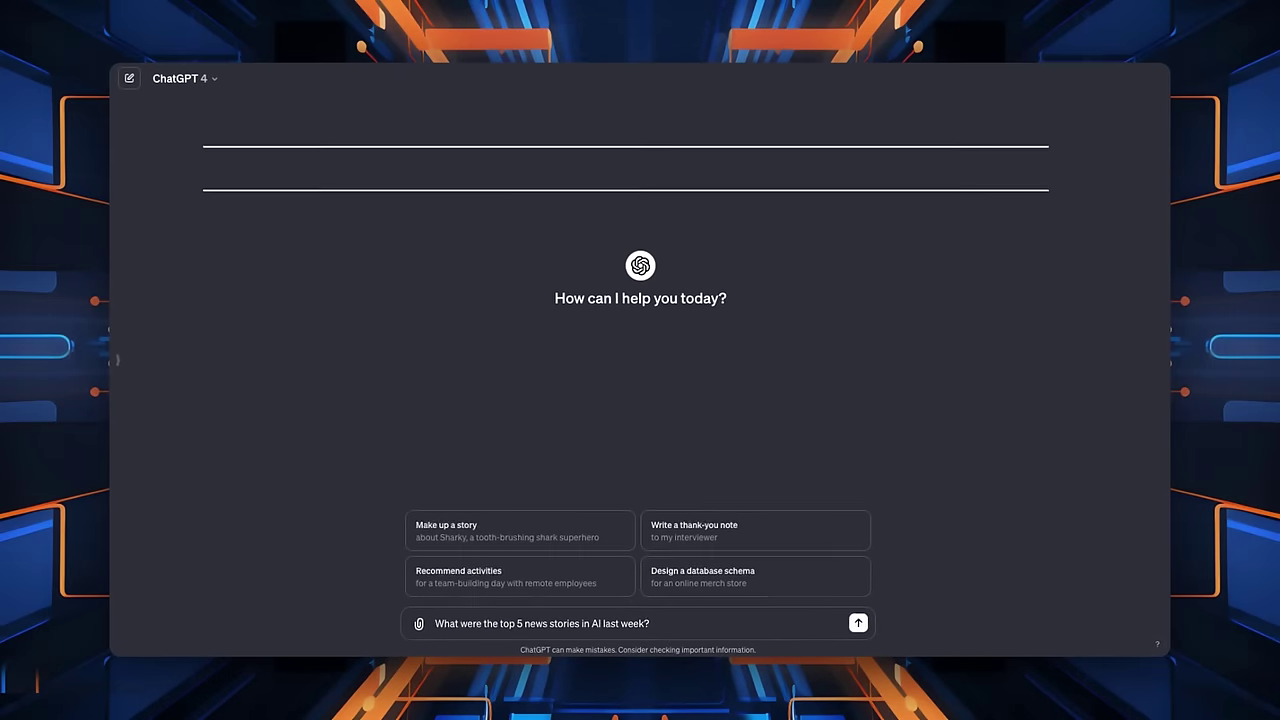
pyautogui.press('Return')
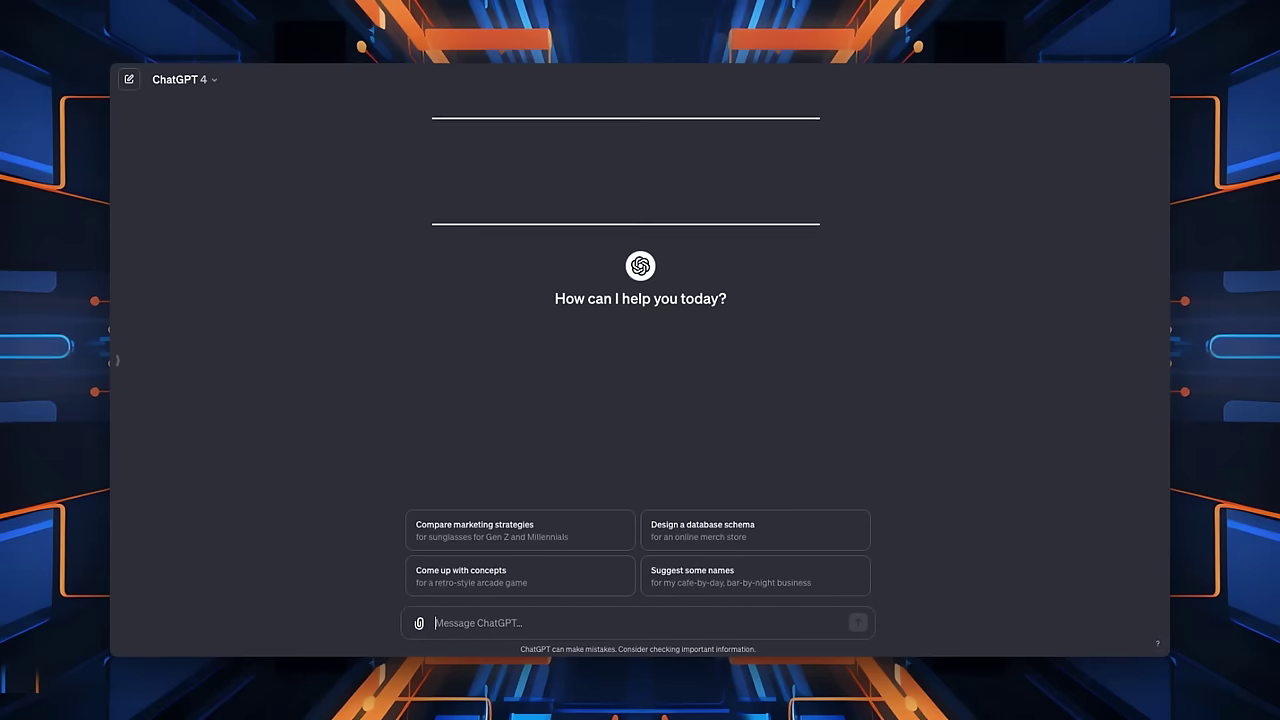
# - Send the prompt for a wombat in a yellow beach chair sipping a martini
pyautogui.write('A wombat sits in a yellow beach chai')
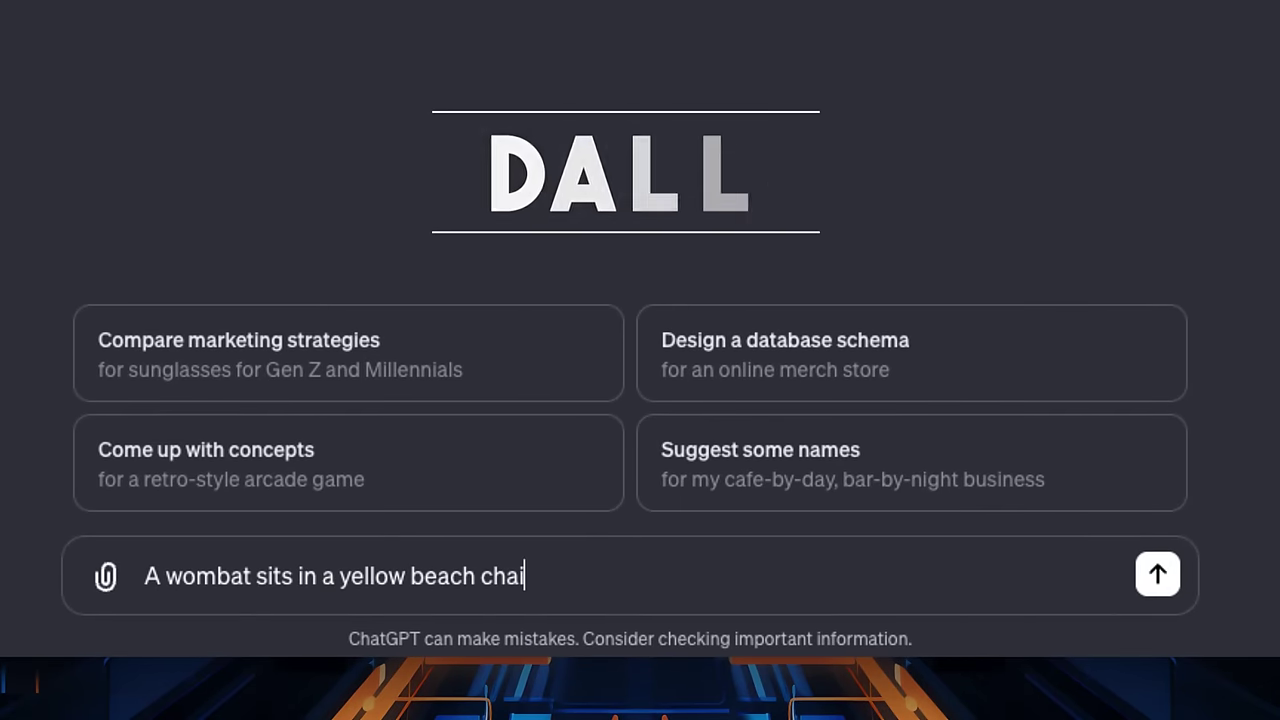
pyautogui.write('r, while sipping a martini that is on his laptop keyboard. The wombat is wearing a white panama hat and a floral Hawaiian shirt. Out-of-focus p')
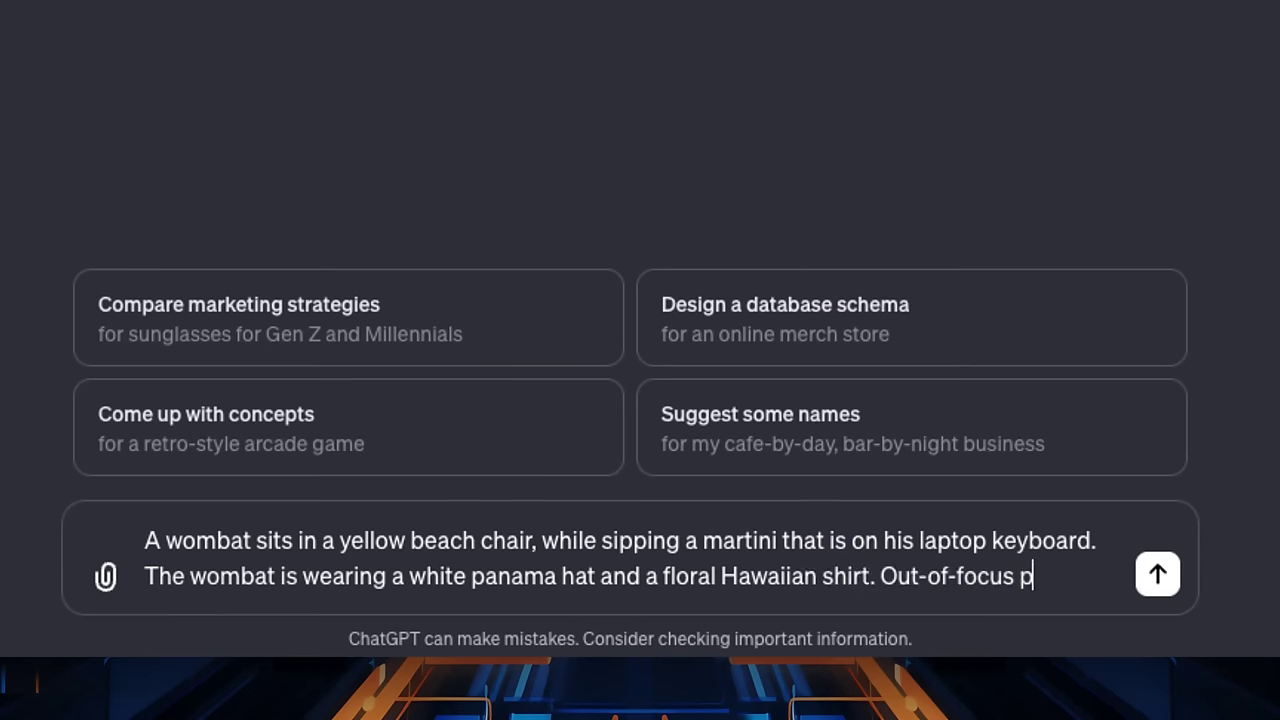
pyautogui.write('alm trees in the background. wide-angle view')
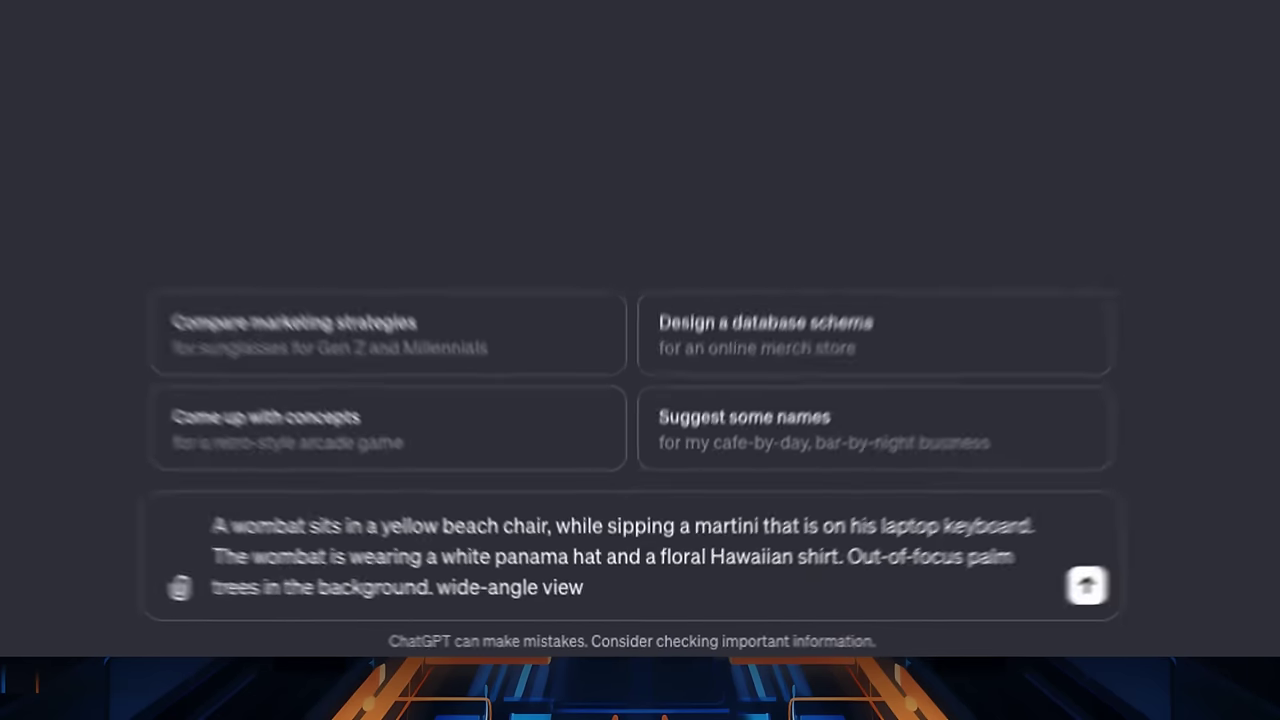
pyautogui.press('Return')
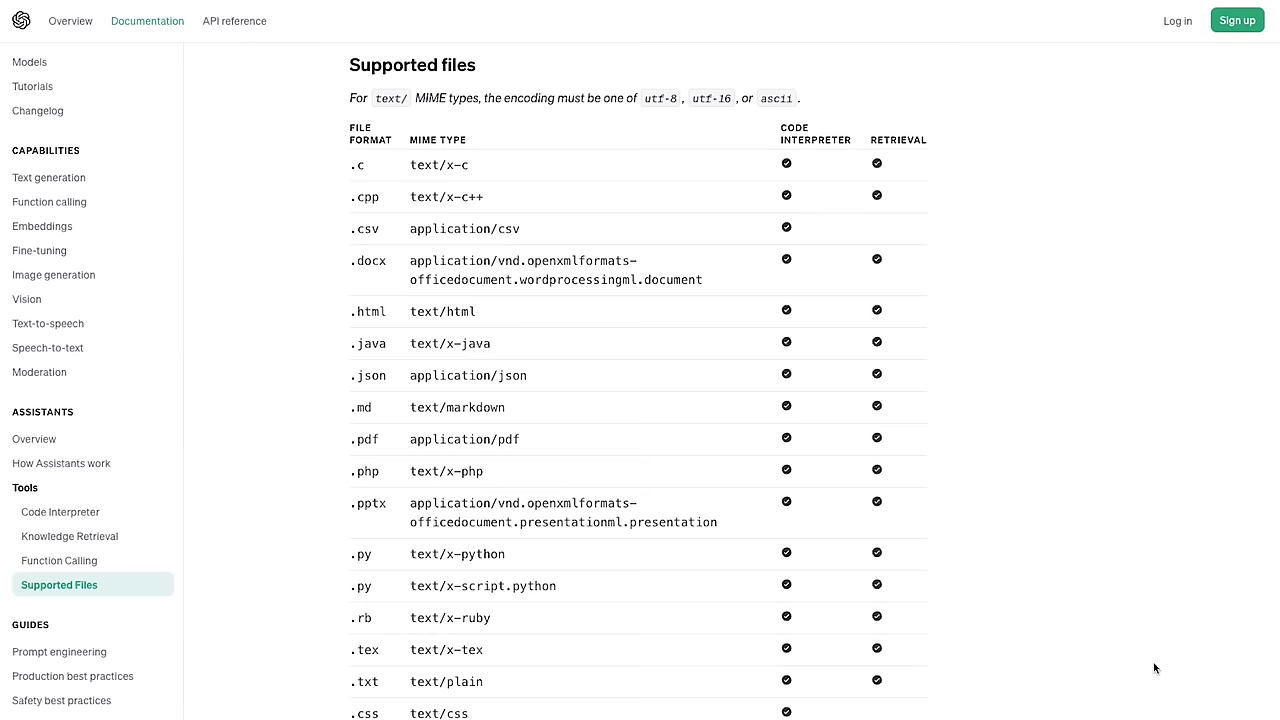
# - Scroll the Supported files table to see which formats Code Interpreter and Retrieval accept
pyautogui.scroll(-3, 1153, 663)
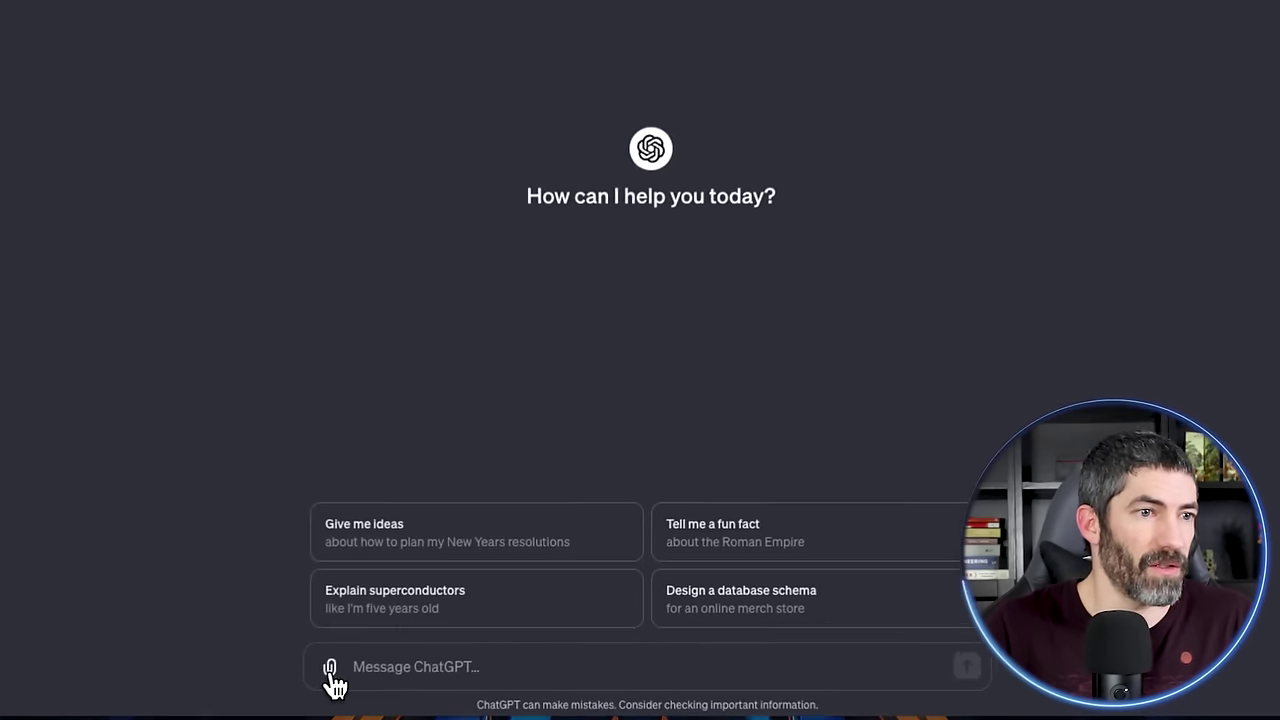
# - Send archive.zip with a note that it holds Sour Patch Kids colour counts per pack
pyautogui.click(252, 575)
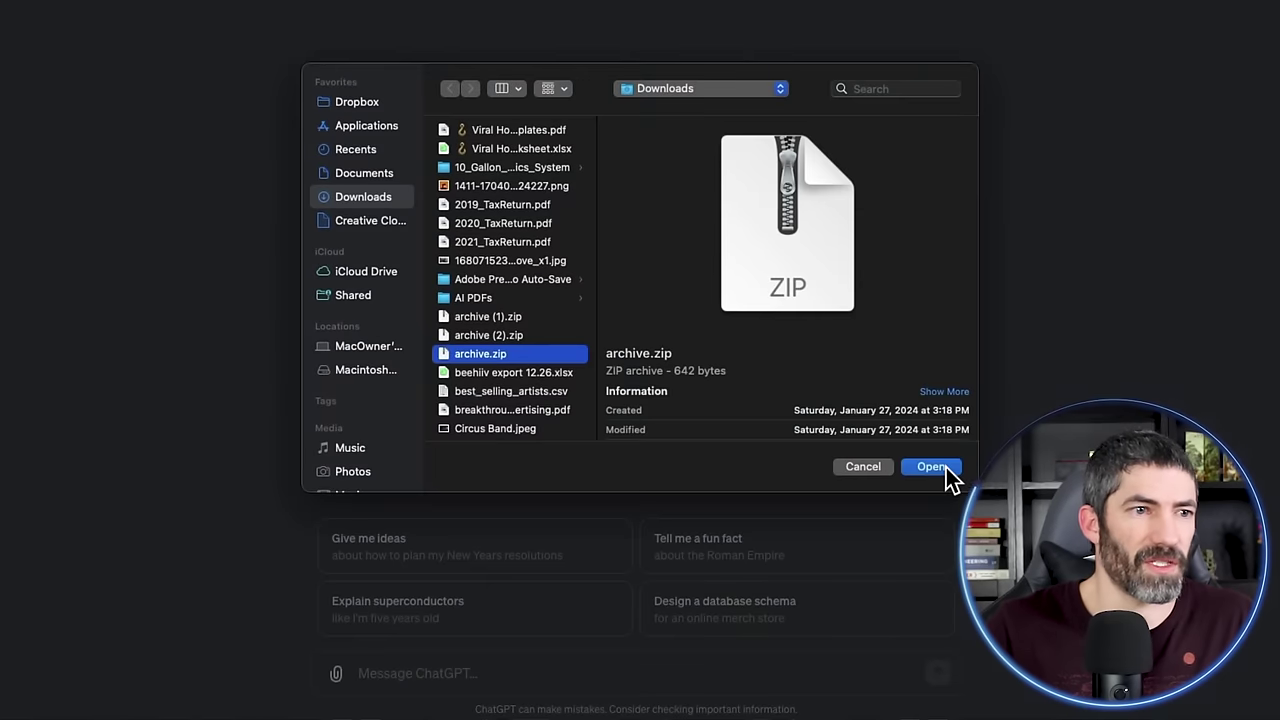
pyautogui.click(946, 470)
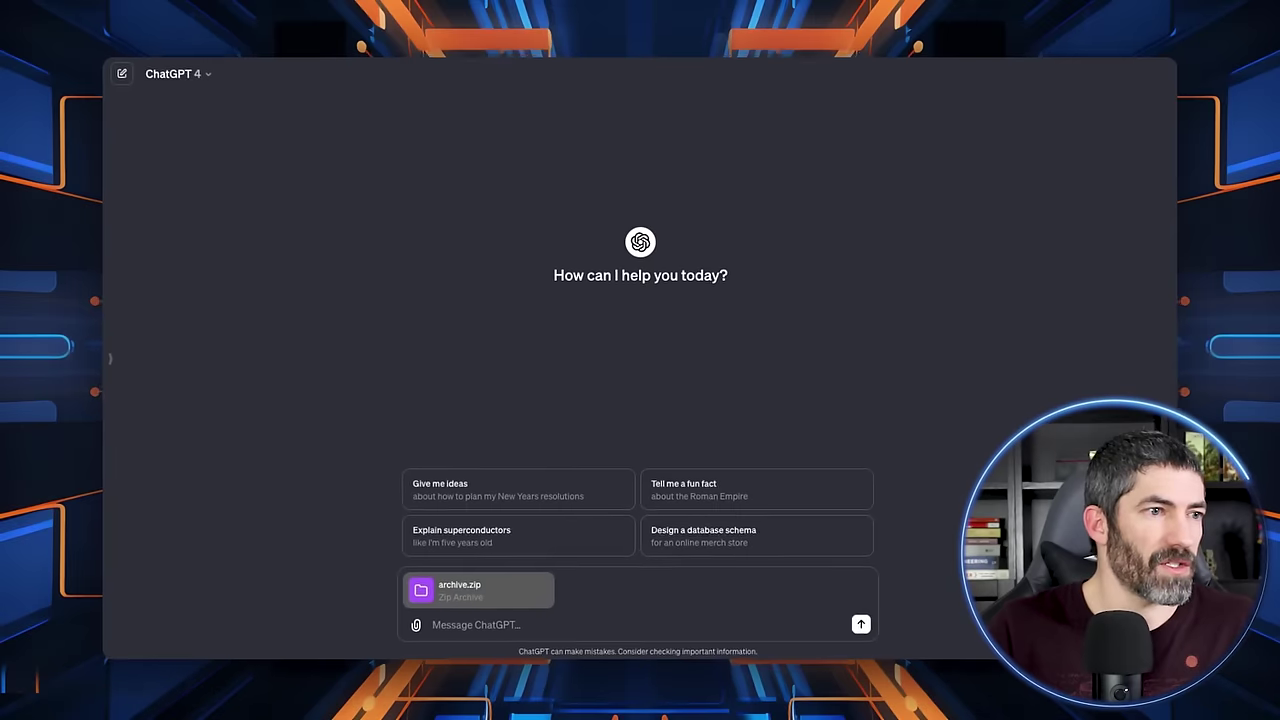
pyautogui.write('This')
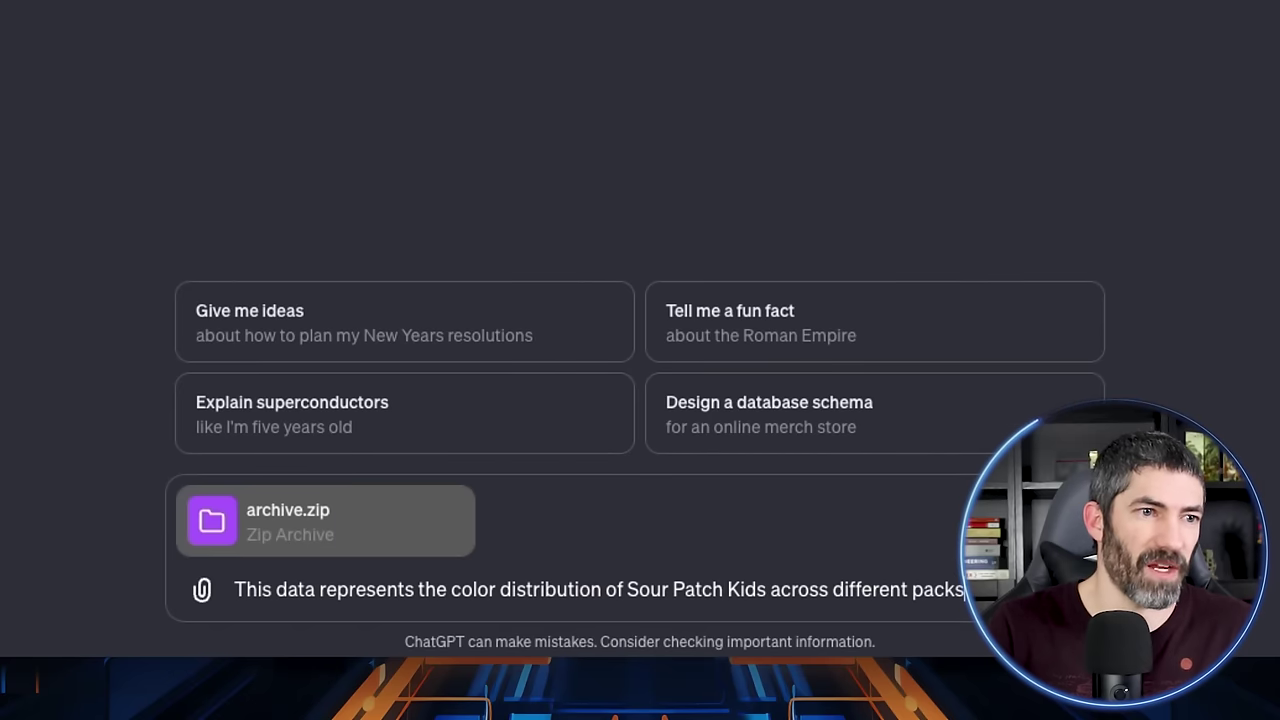
pyautogui.press('Return')
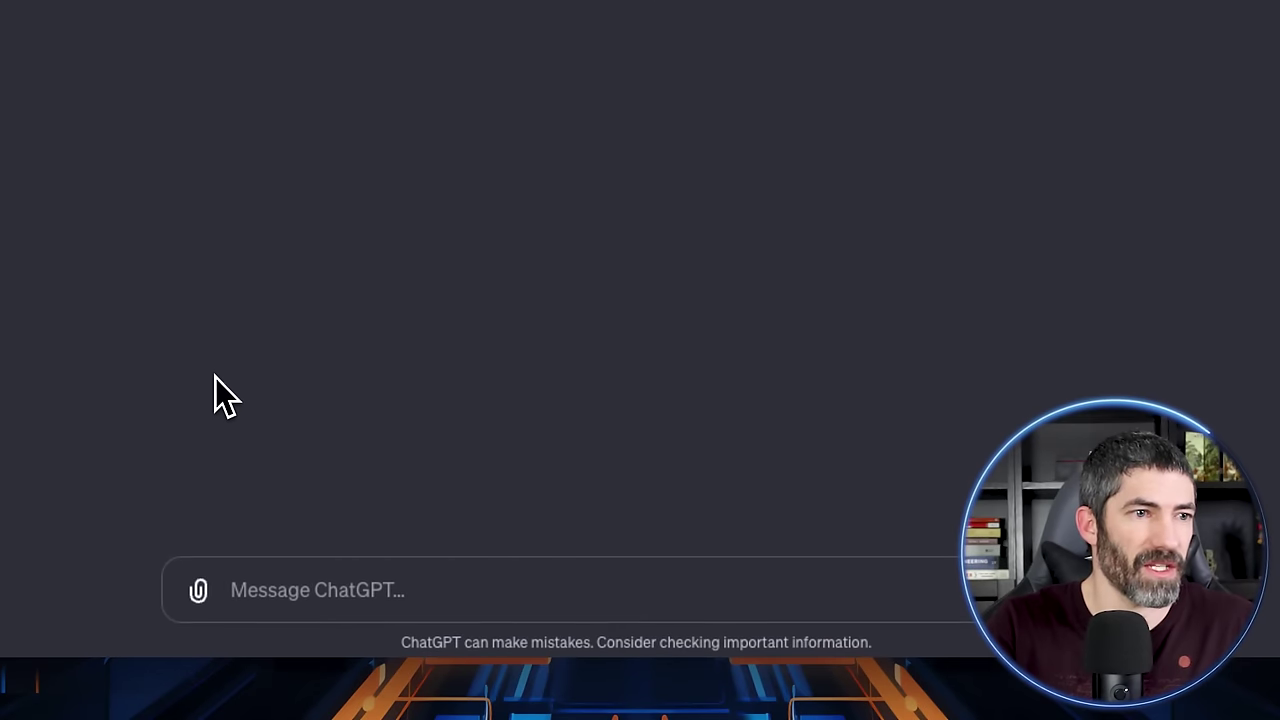
# - Ask 'Did you notice anything interesting?', then 'Visualize the color distribution in different formats'
pyautogui.write('Did')
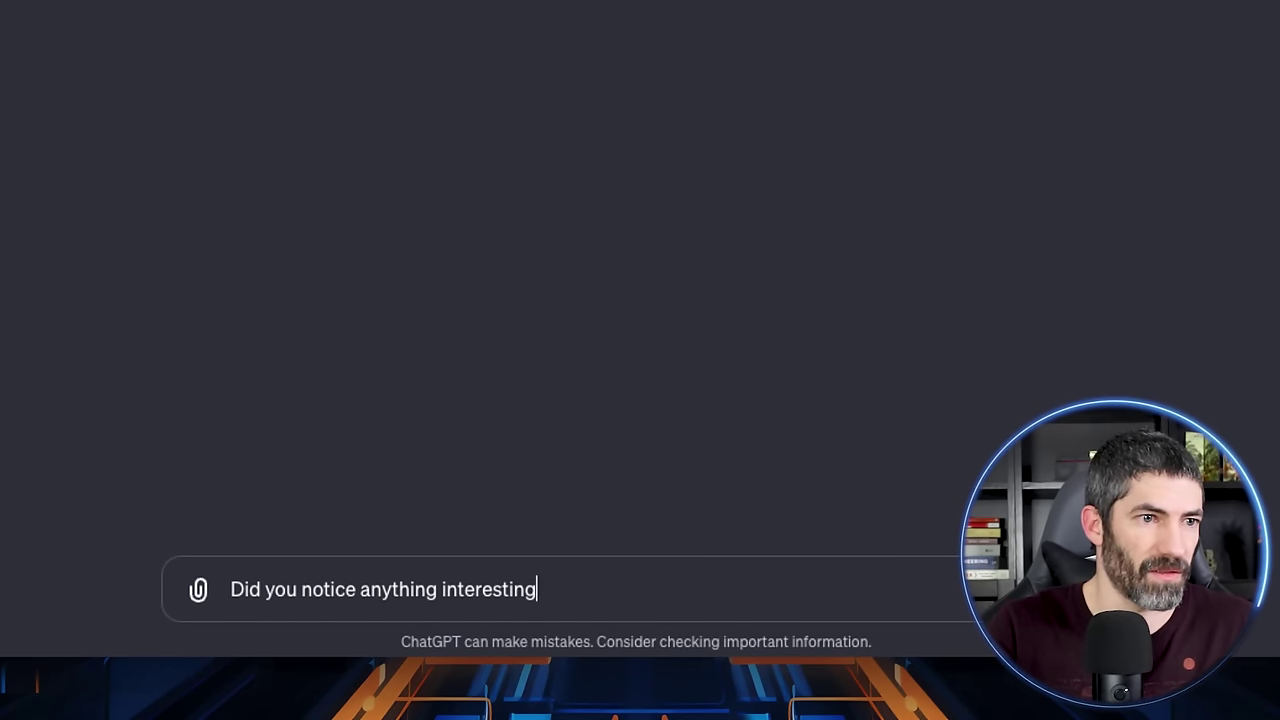
pyautogui.press('Return')
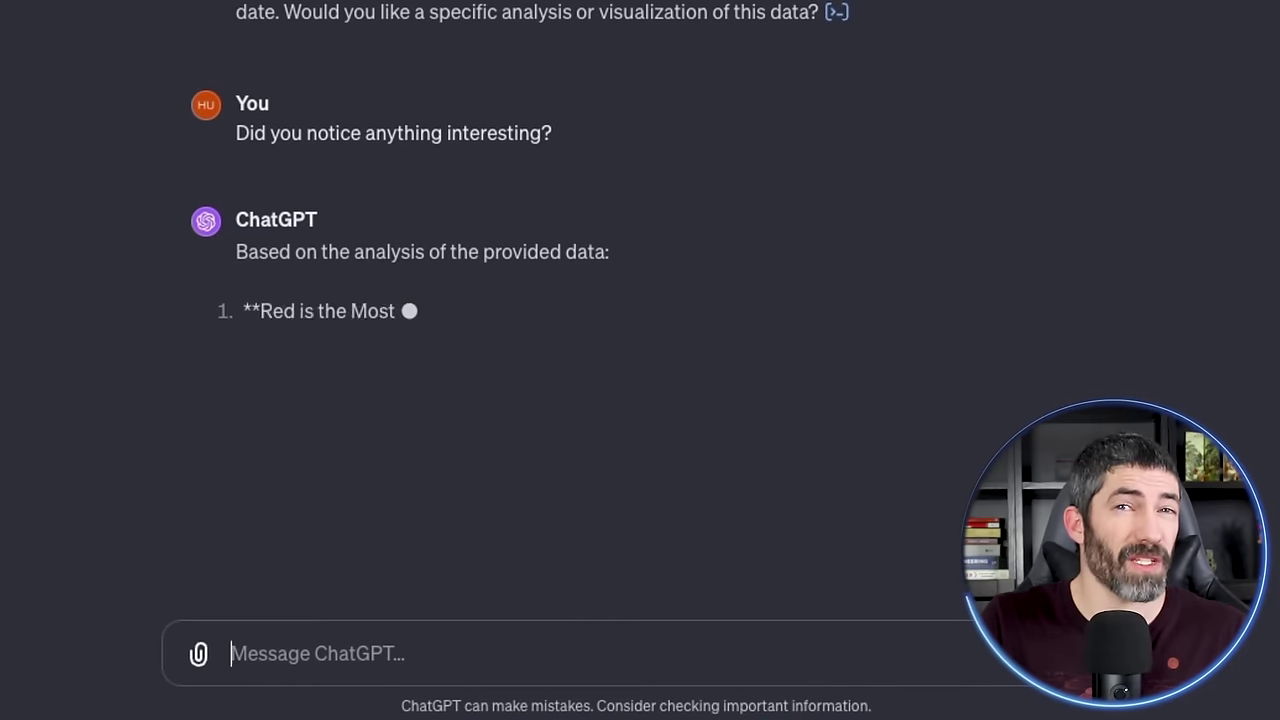
pyautogui.write('V')
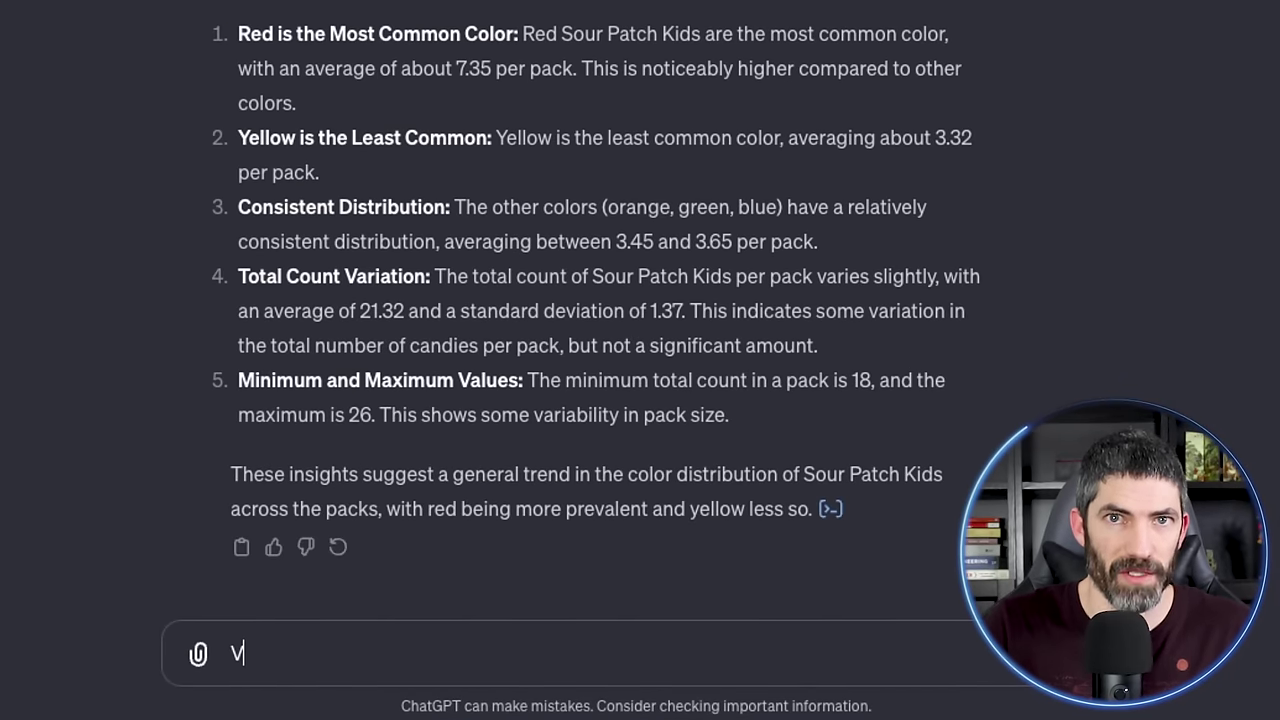
pyautogui.write('isualize the color distribution in different formats')
pyautogui.press('Return')
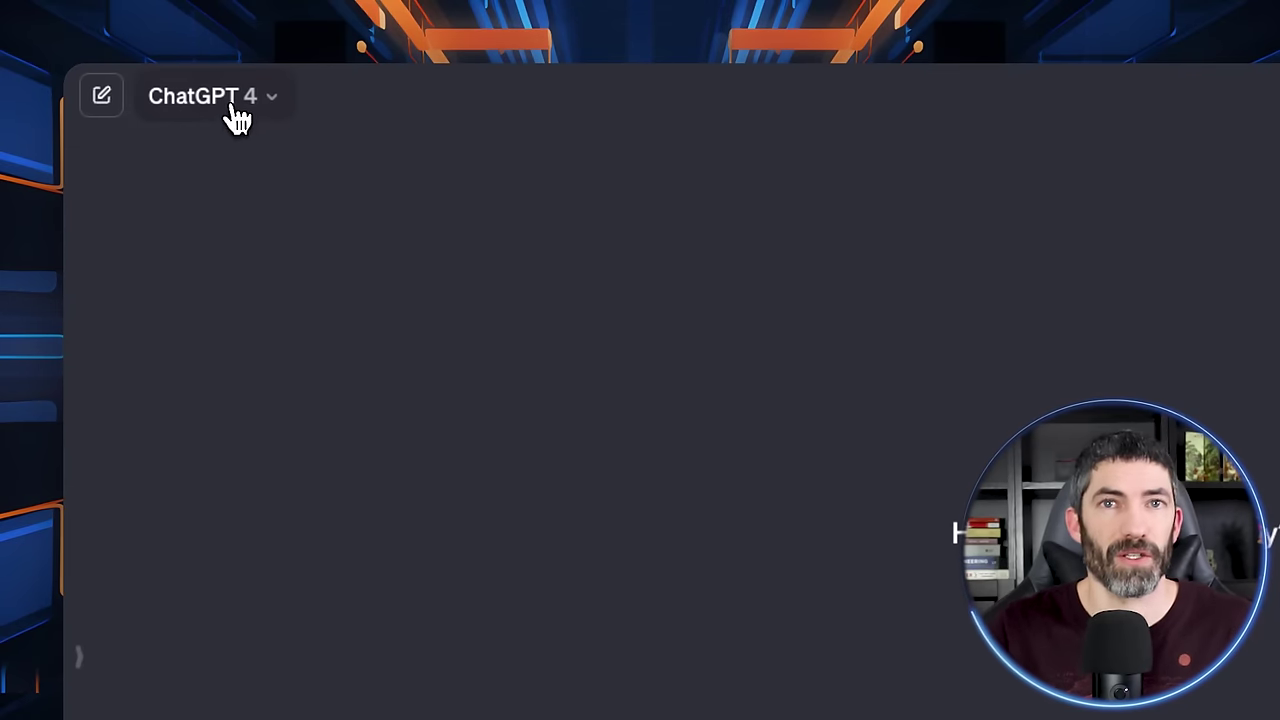
# - Switch the chat to the Plugins model and enable the ChatWithPDF and Wolfram plugins
pyautogui.click(230, 106)
pyautogui.click(514, 357)
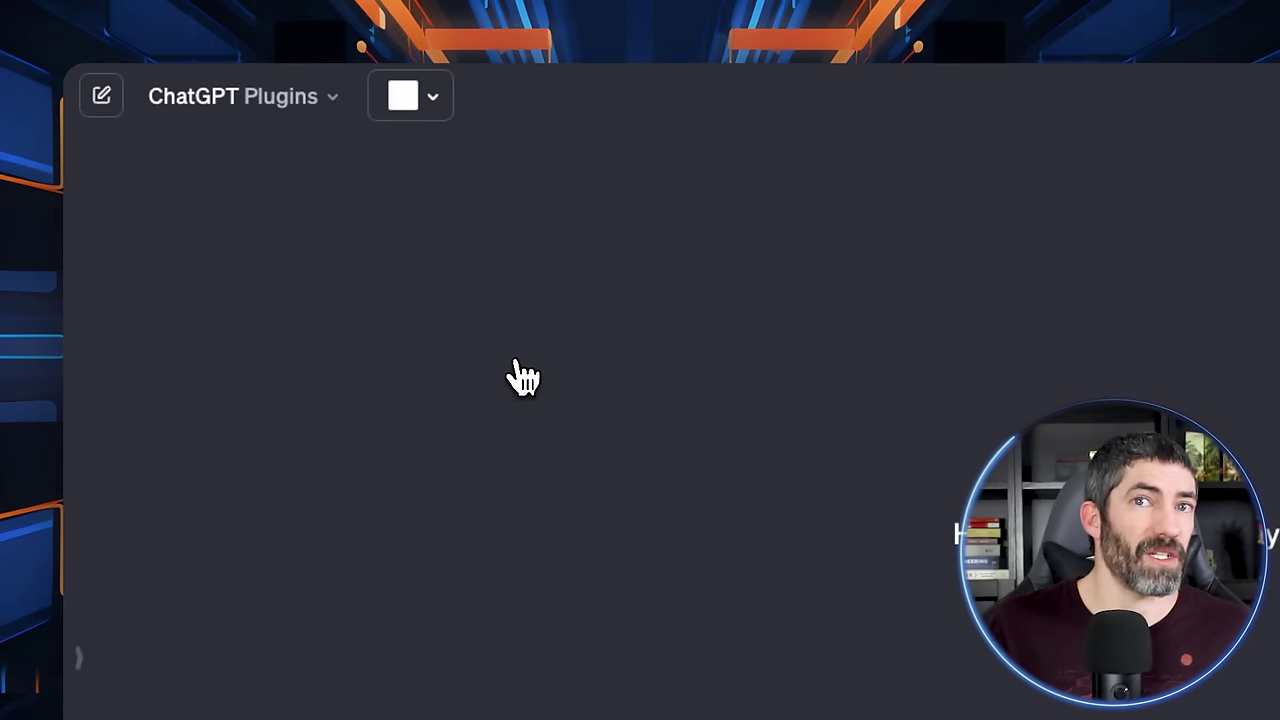
pyautogui.click(438, 108)
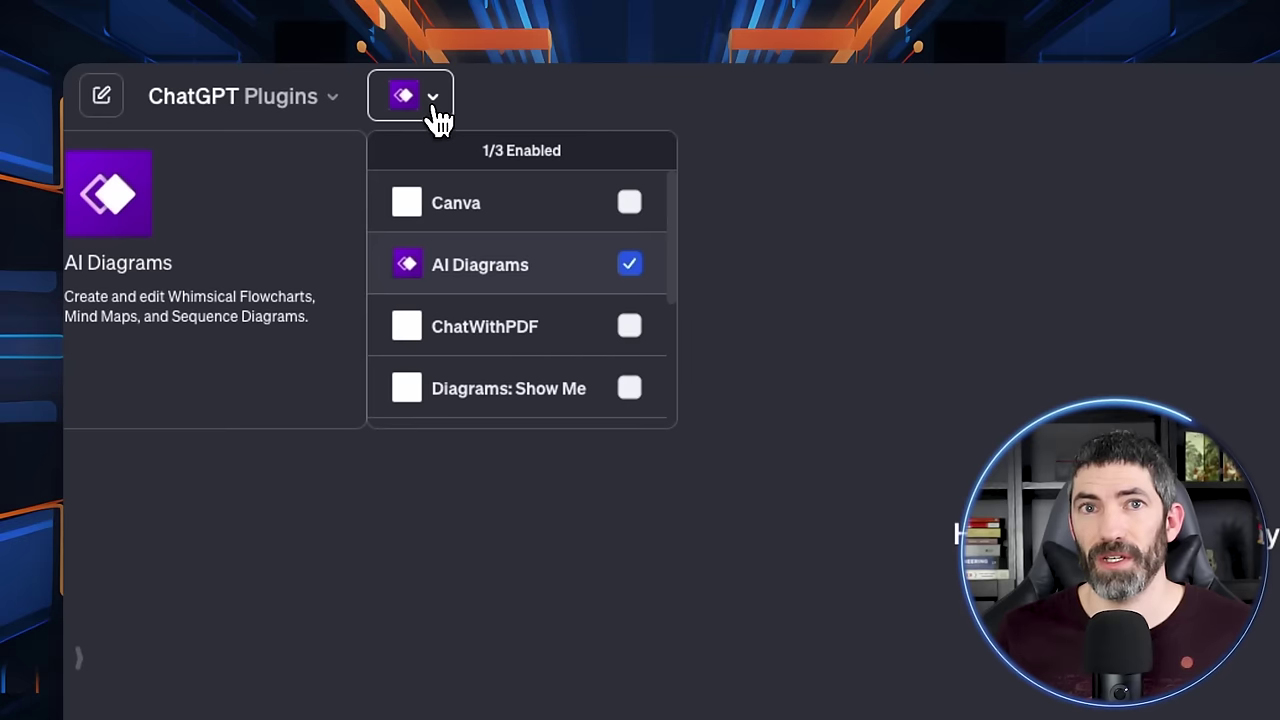
pyautogui.click(494, 328)
pyautogui.scroll(-3, 494, 328)
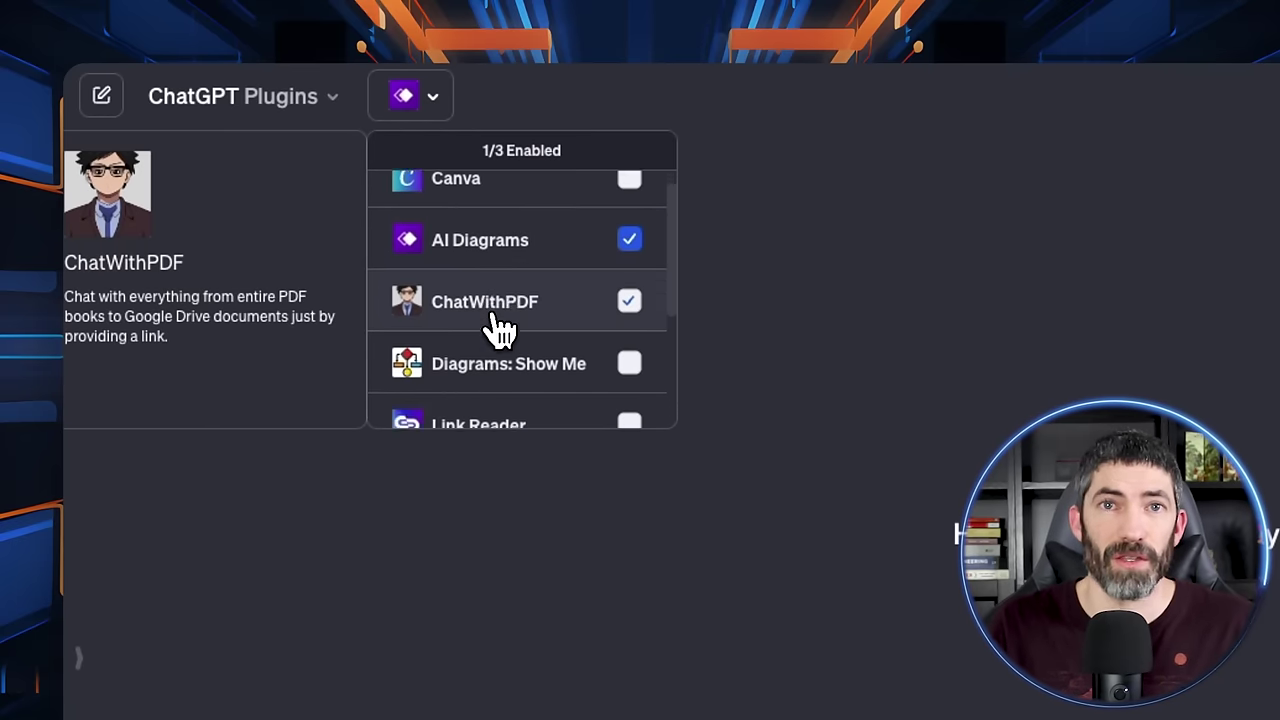
pyautogui.click(500, 330)
pyautogui.click(505, 398)
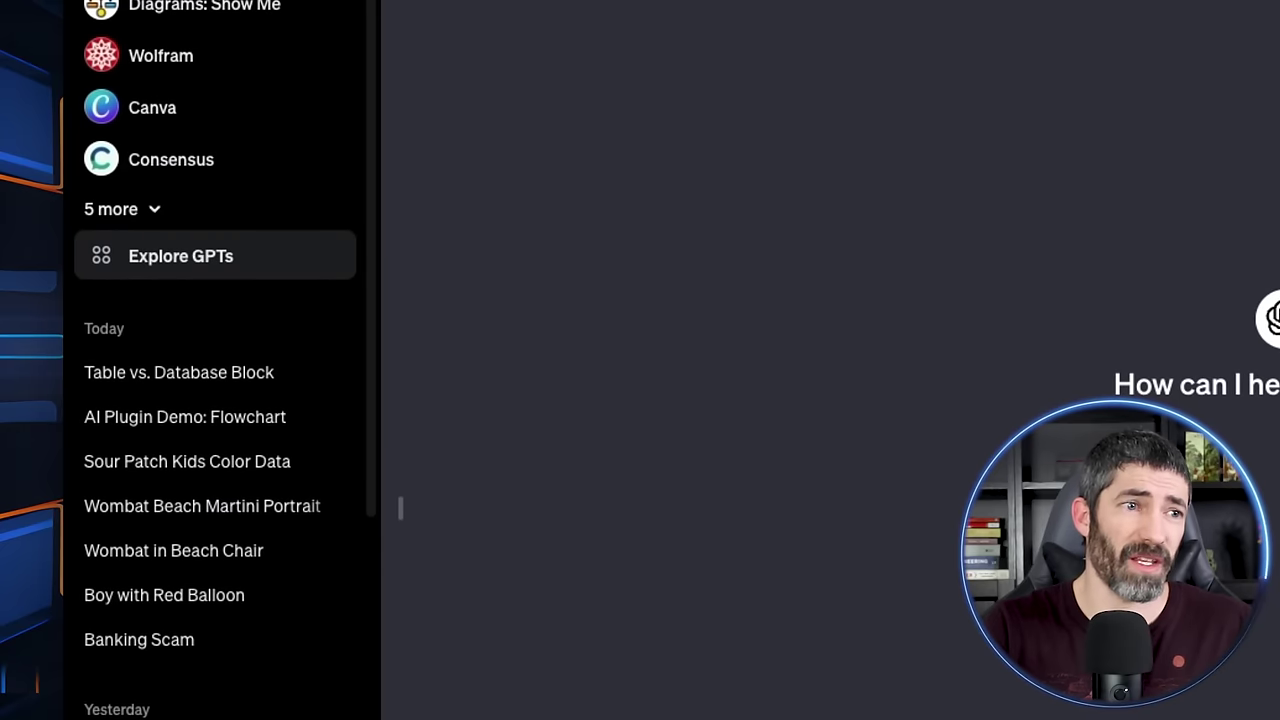
# - Browse the Explore GPTs categories and search the store for 'Whimsical Diagrams'
pyautogui.click(201, 262)
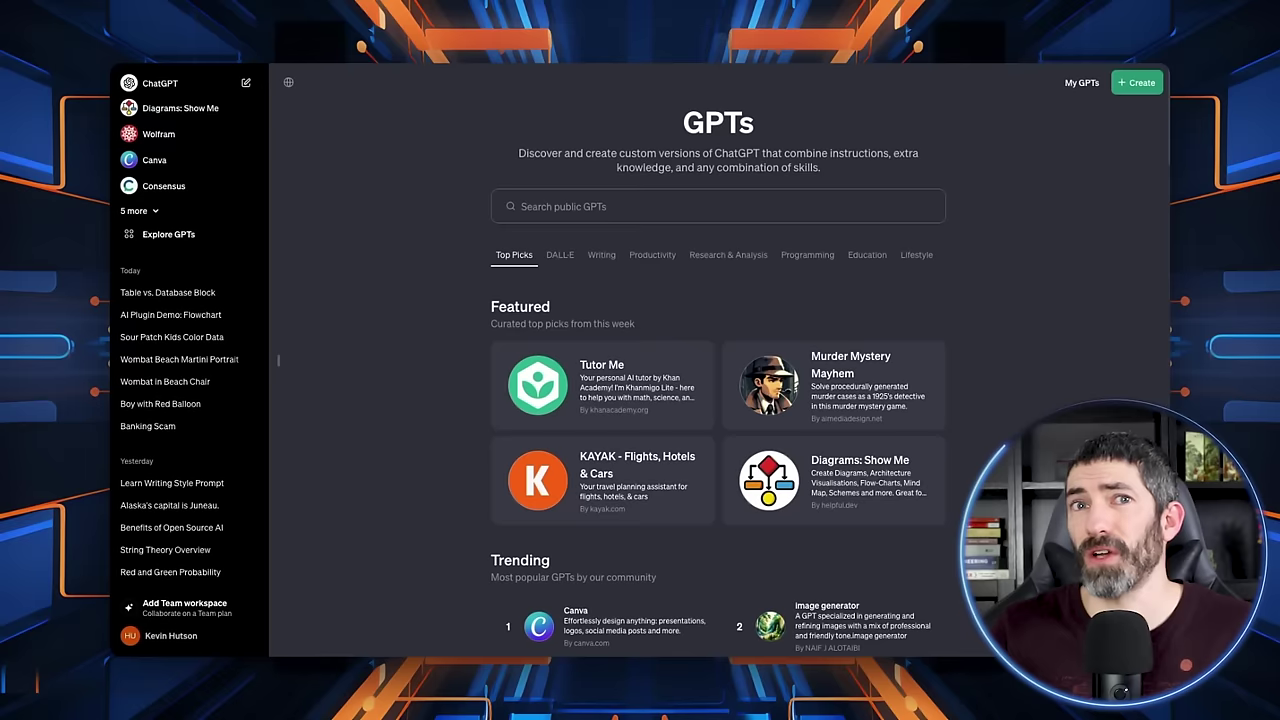
pyautogui.scroll(-6, 718, 400)
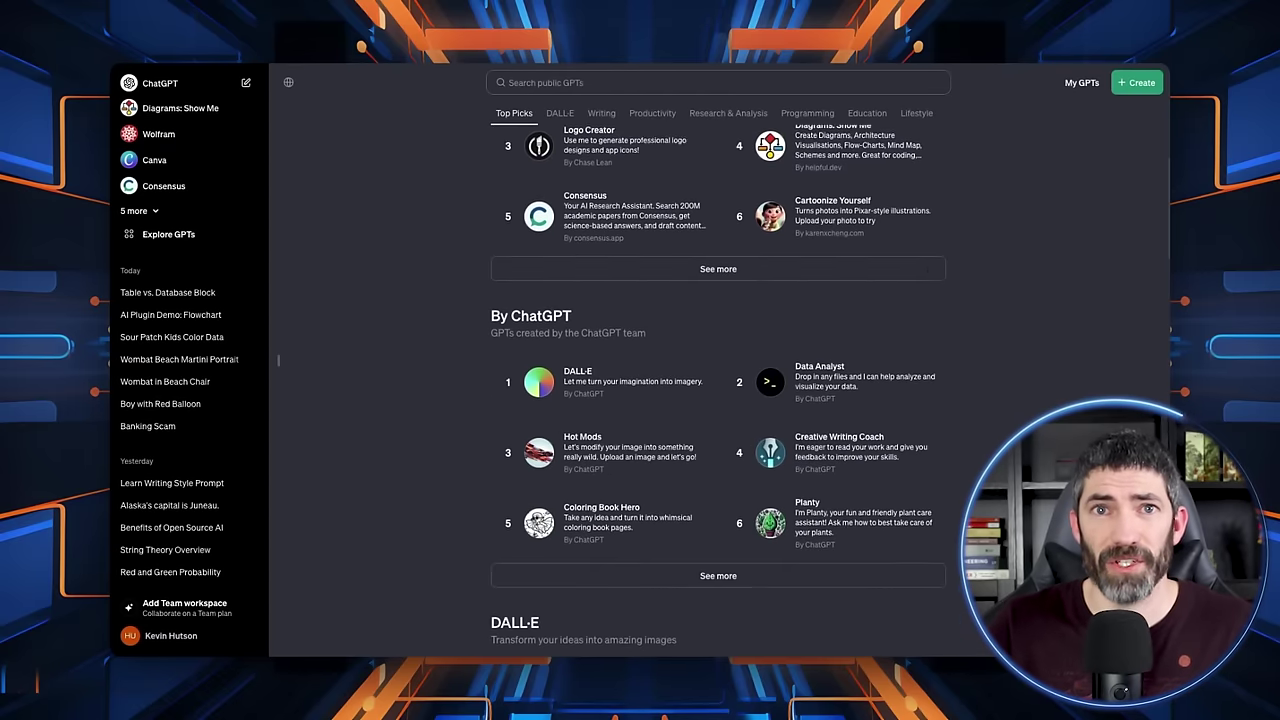
pyautogui.scroll(-9, 718, 400)
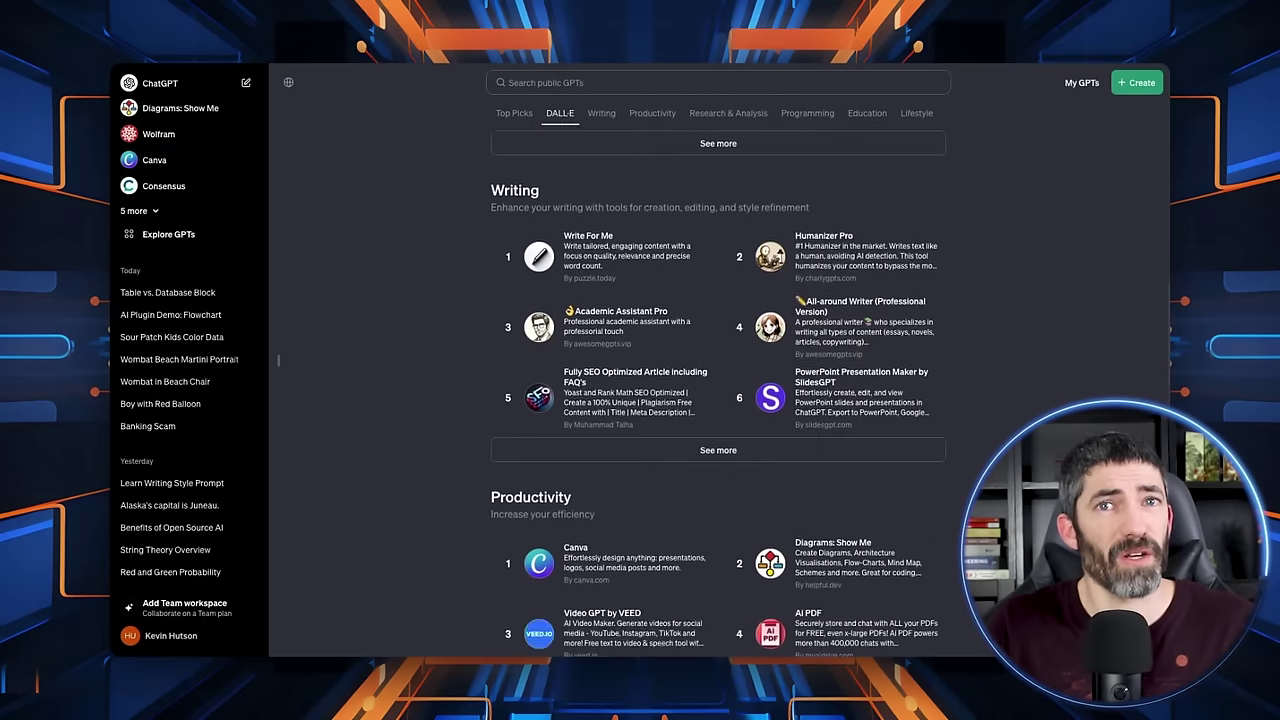
pyautogui.scroll(-10, 718, 400)
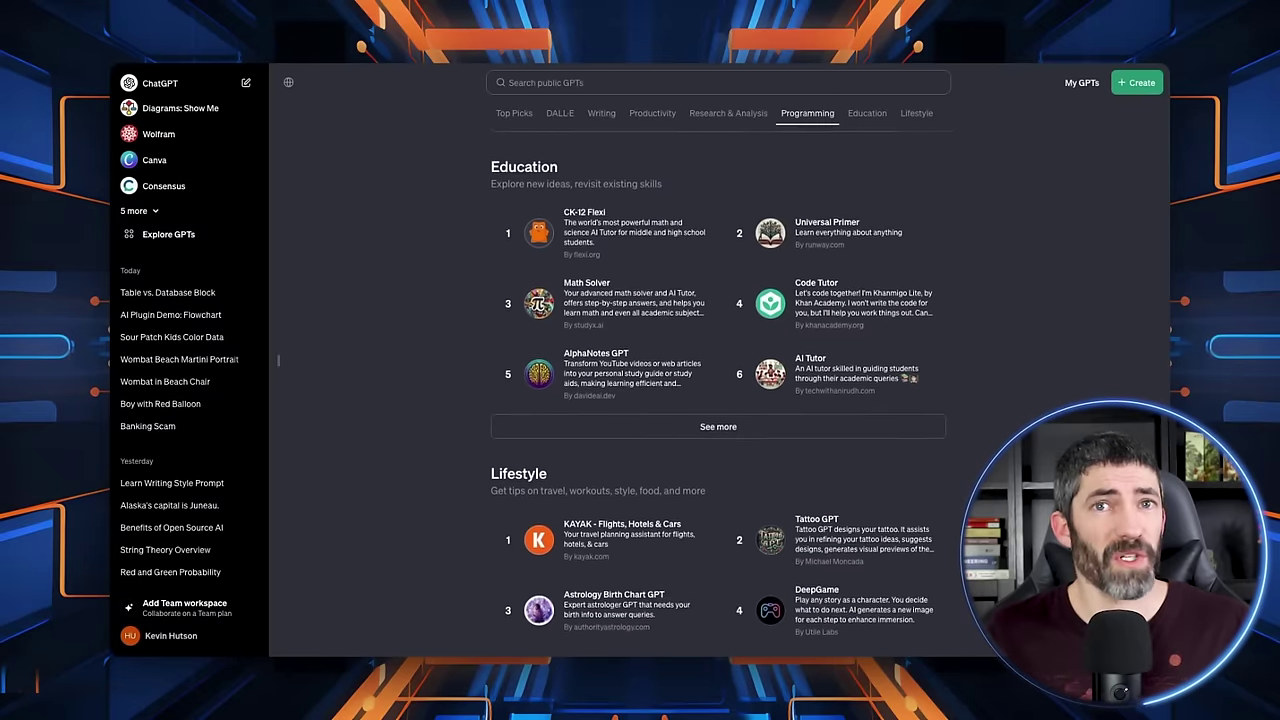
pyautogui.scroll(-2, 718, 380)
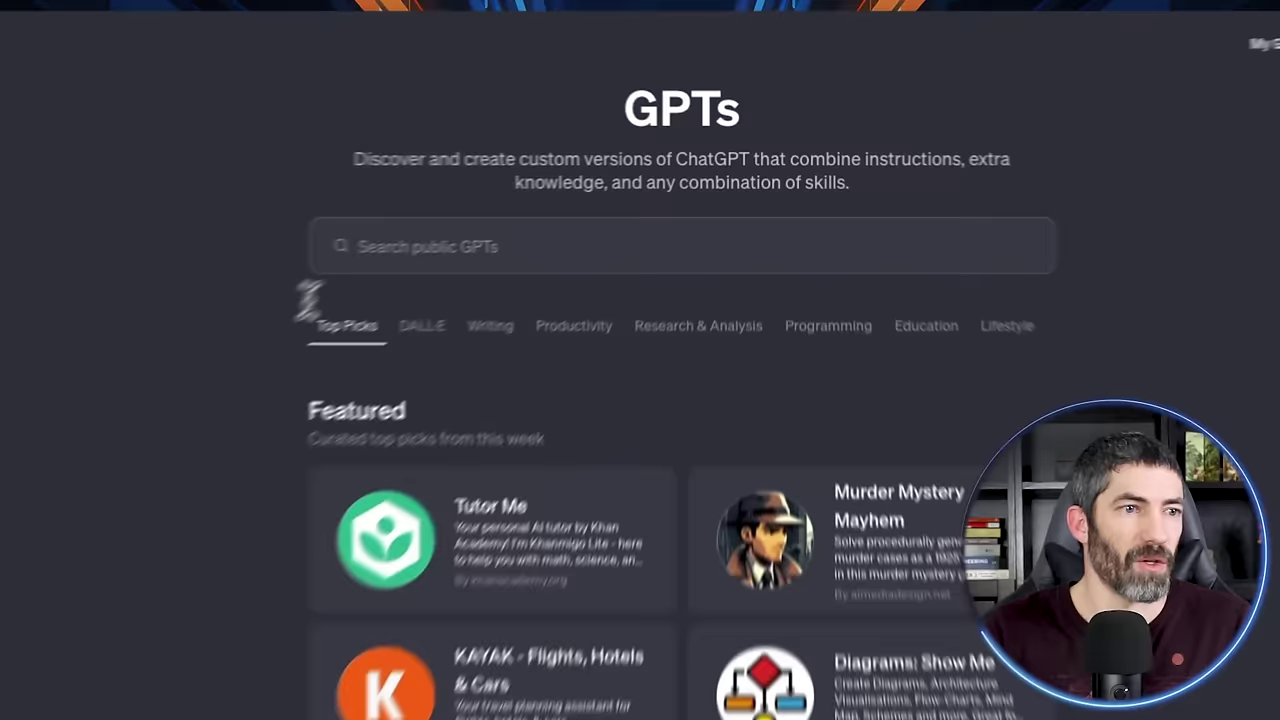
pyautogui.click(523, 208)
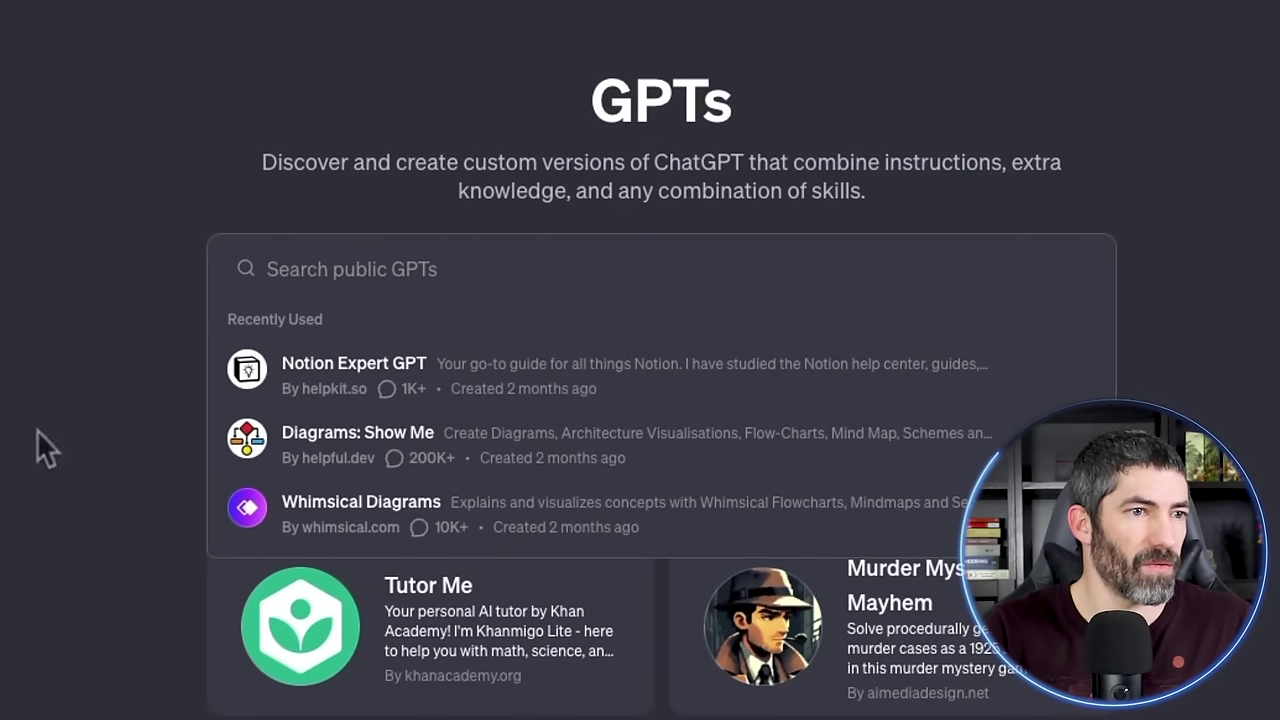
pyautogui.write('Whimsical Diagra')
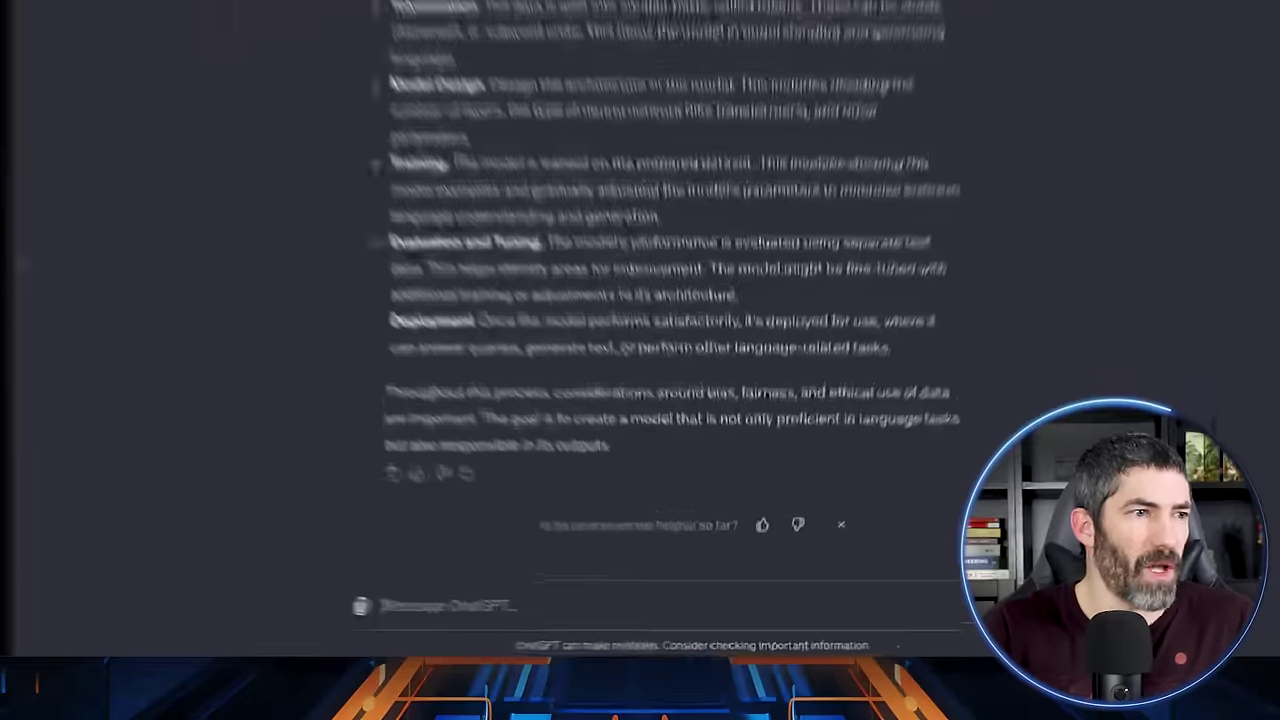
pyautogui.write('@')
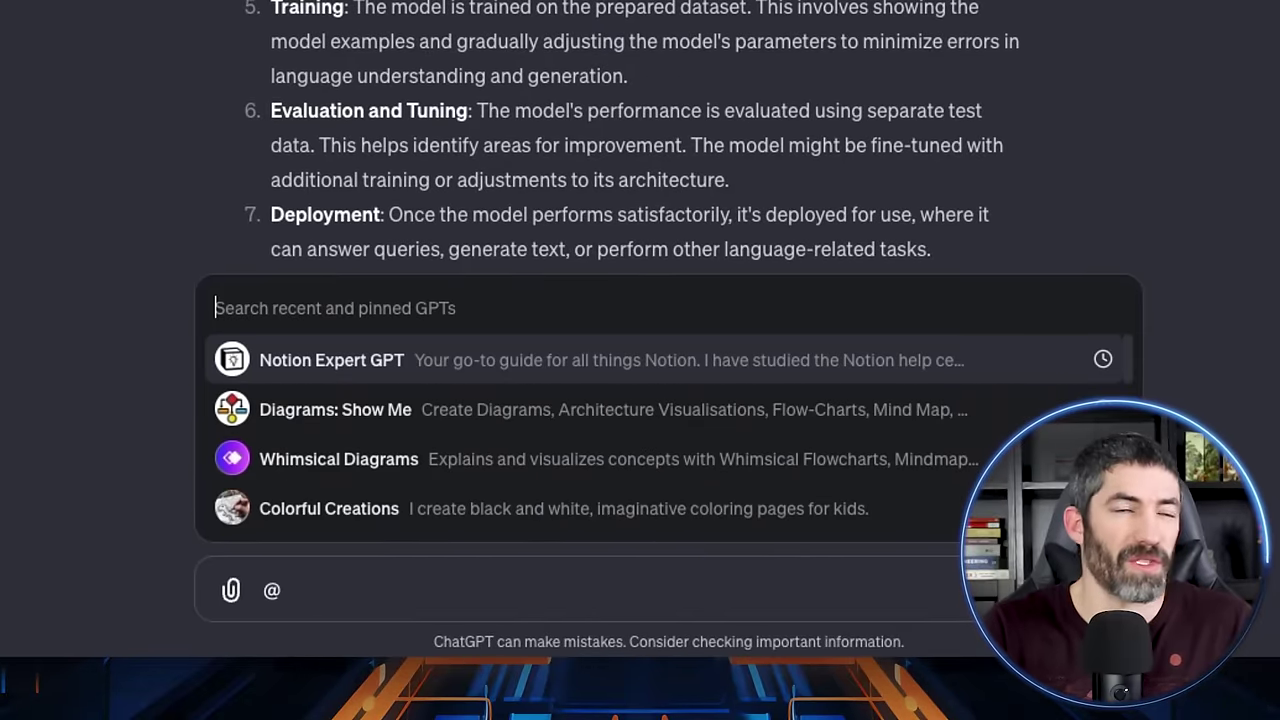
pyautogui.click(333, 458)
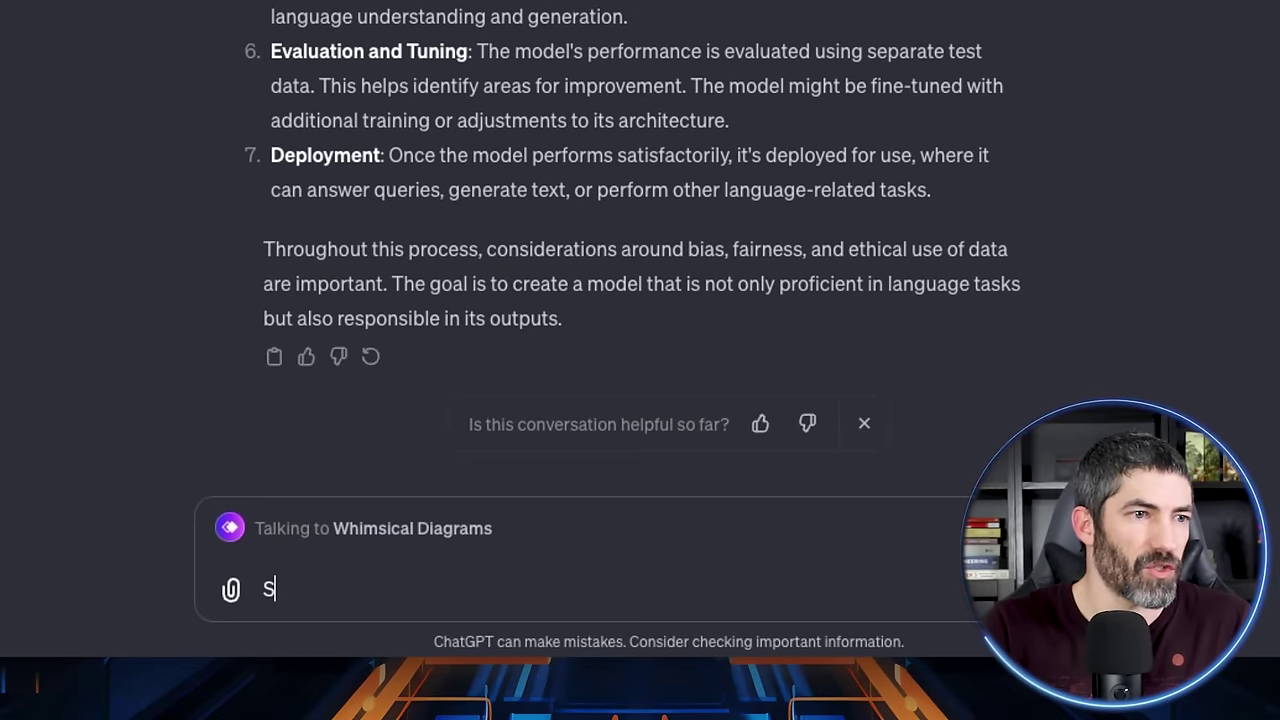
pyautogui.write('map')
pyautogui.press('Return')
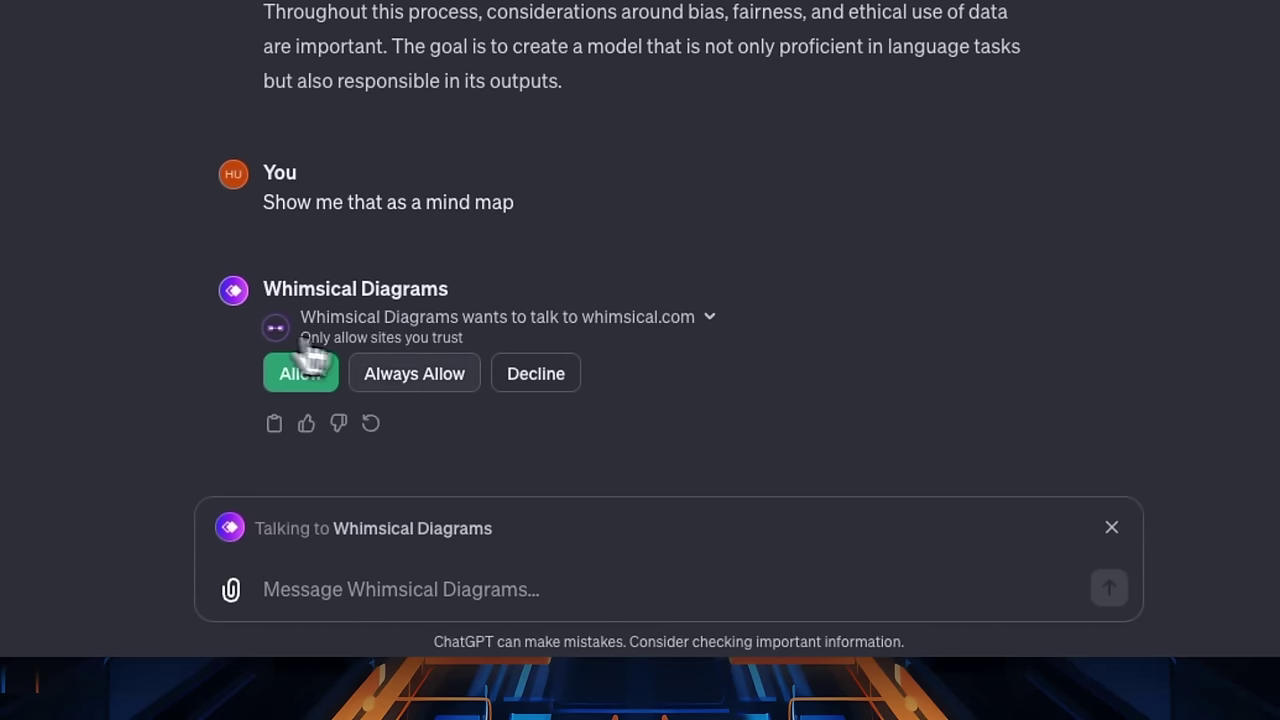
pyautogui.click(414, 380)
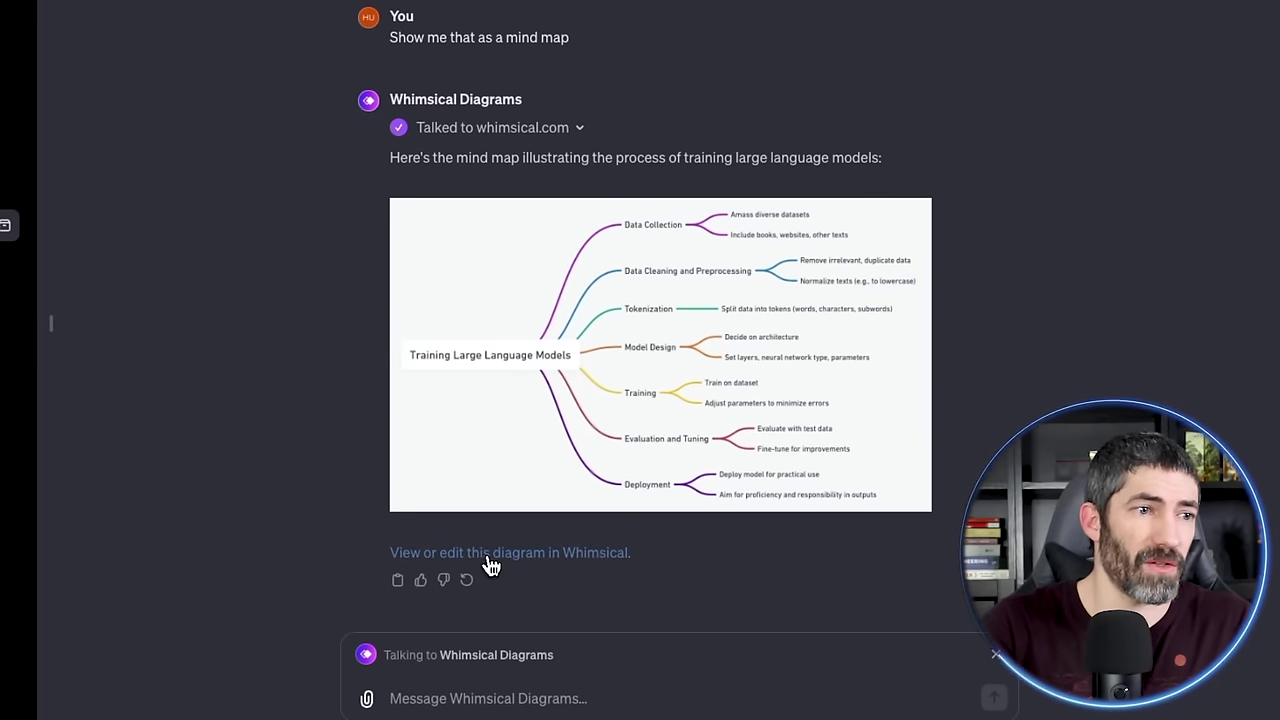
pyautogui.click(489, 555)
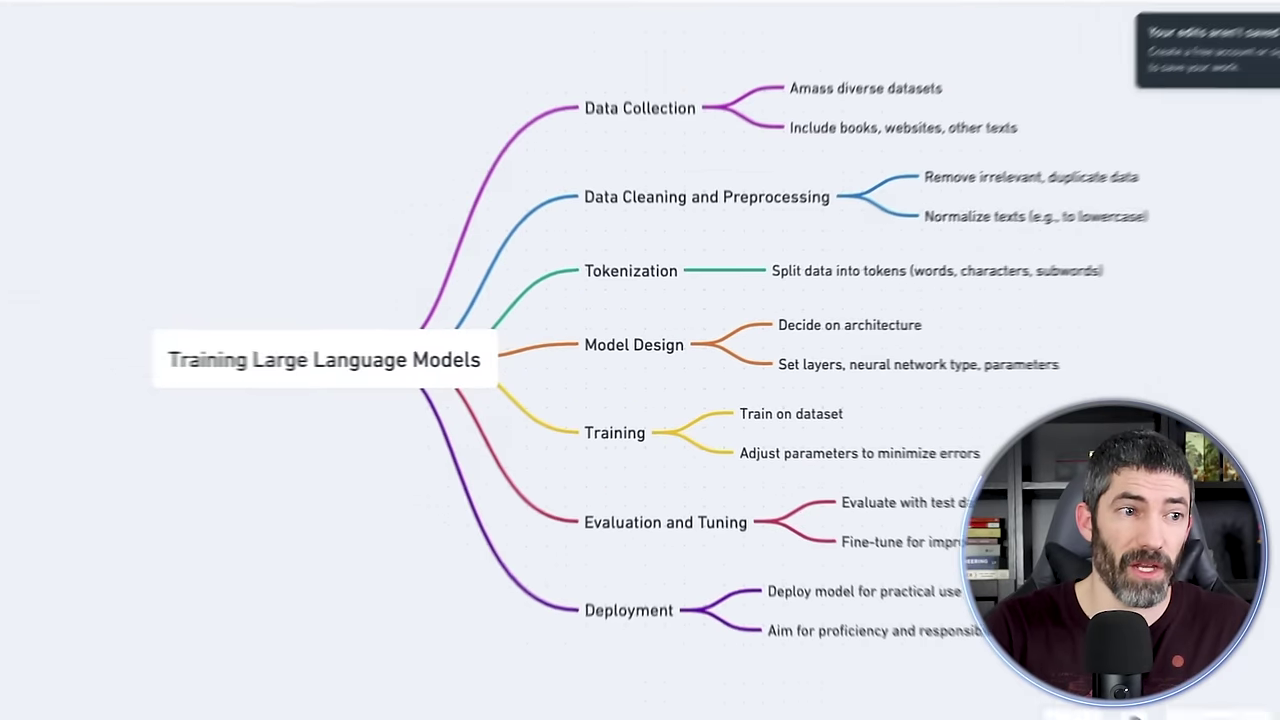
# - Drag the Training node up between Tokenization and Model Design in the mind map
pyautogui.moveTo(662, 416)
pyautogui.click(668, 446)
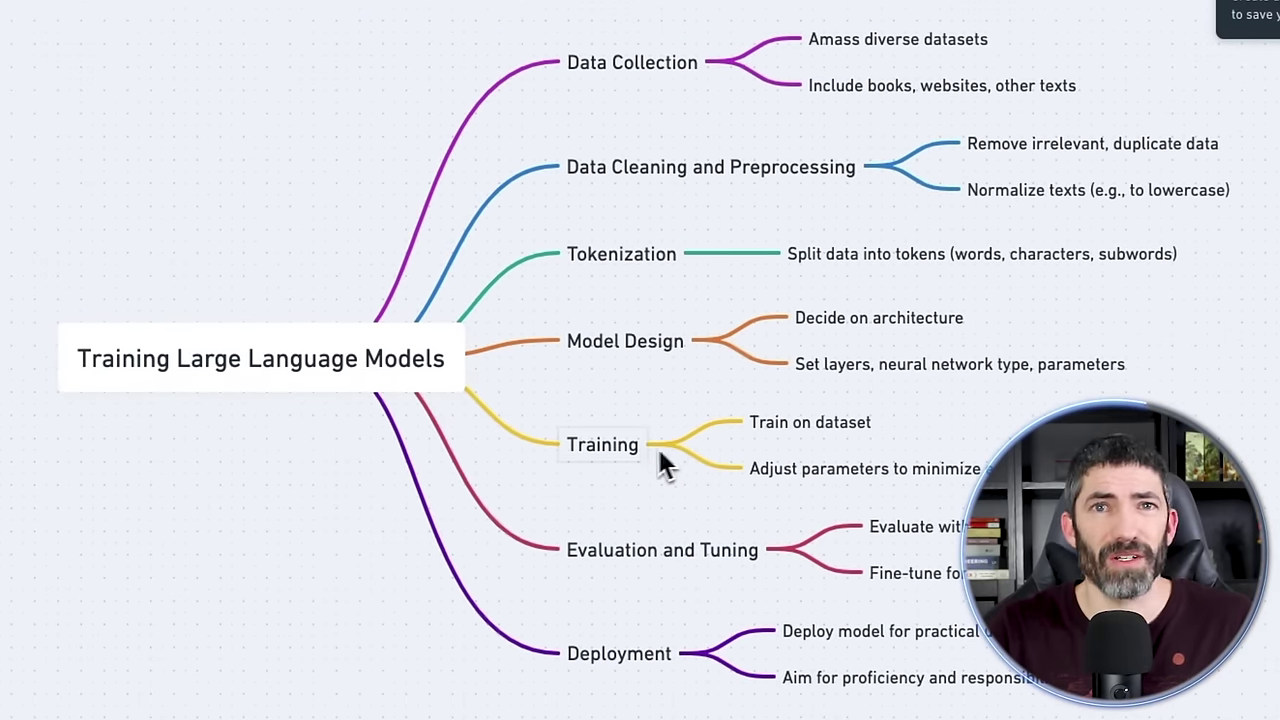
pyautogui.moveTo(602, 446); pyautogui.dragTo(635, 340)
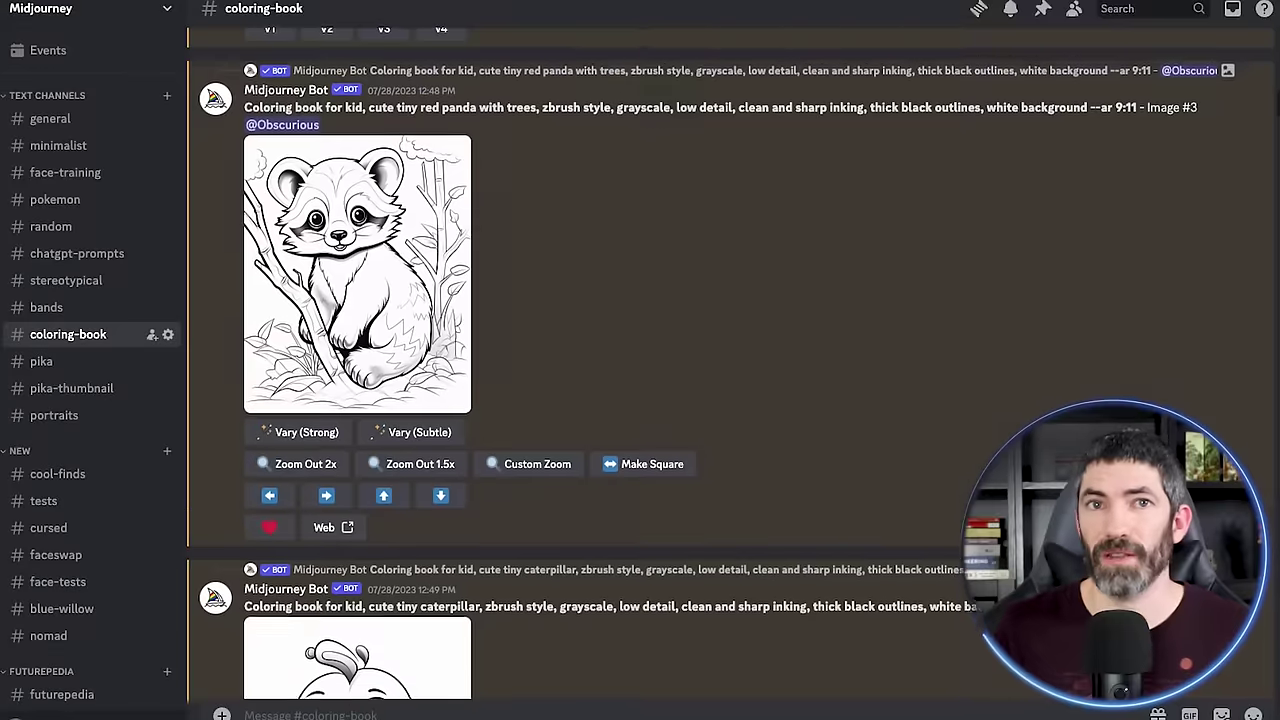
# - Scroll through the Midjourney coloring-book line-art pages of cats and other animals
pyautogui.scroll(-5, 730, 360)
pyautogui.scroll(-15, 730, 360)
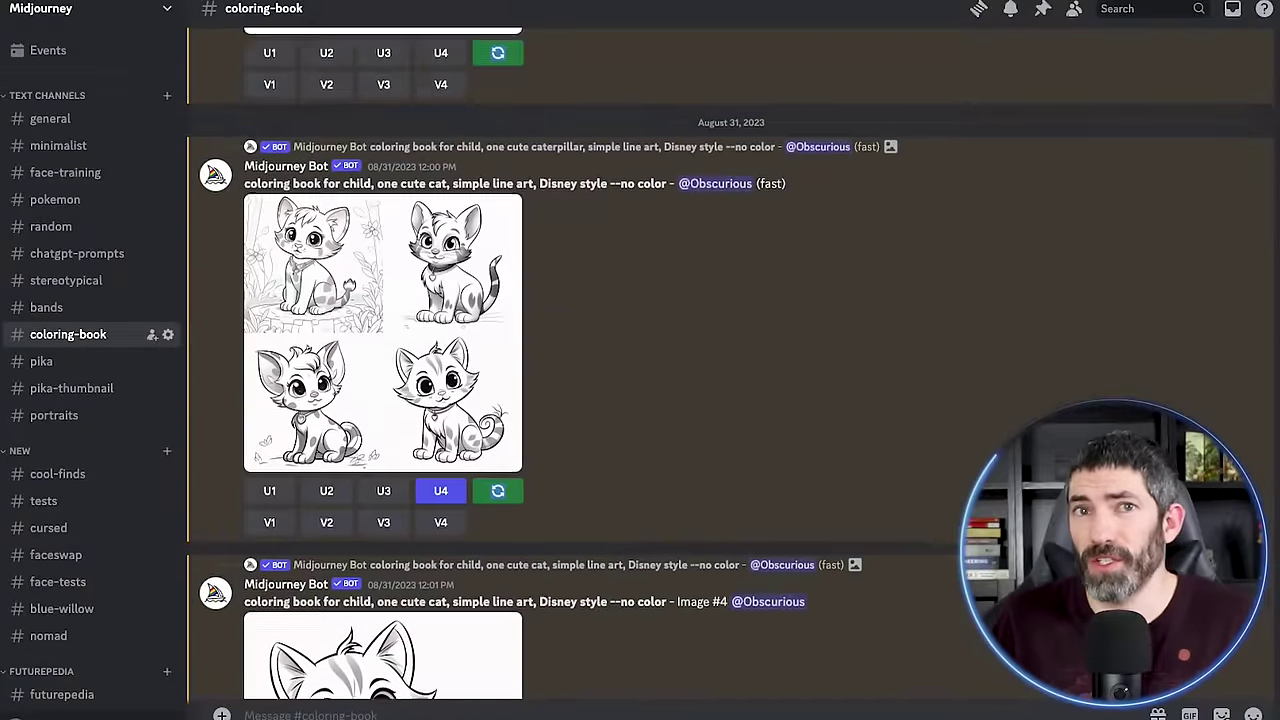
pyautogui.scroll(-10, 730, 360)
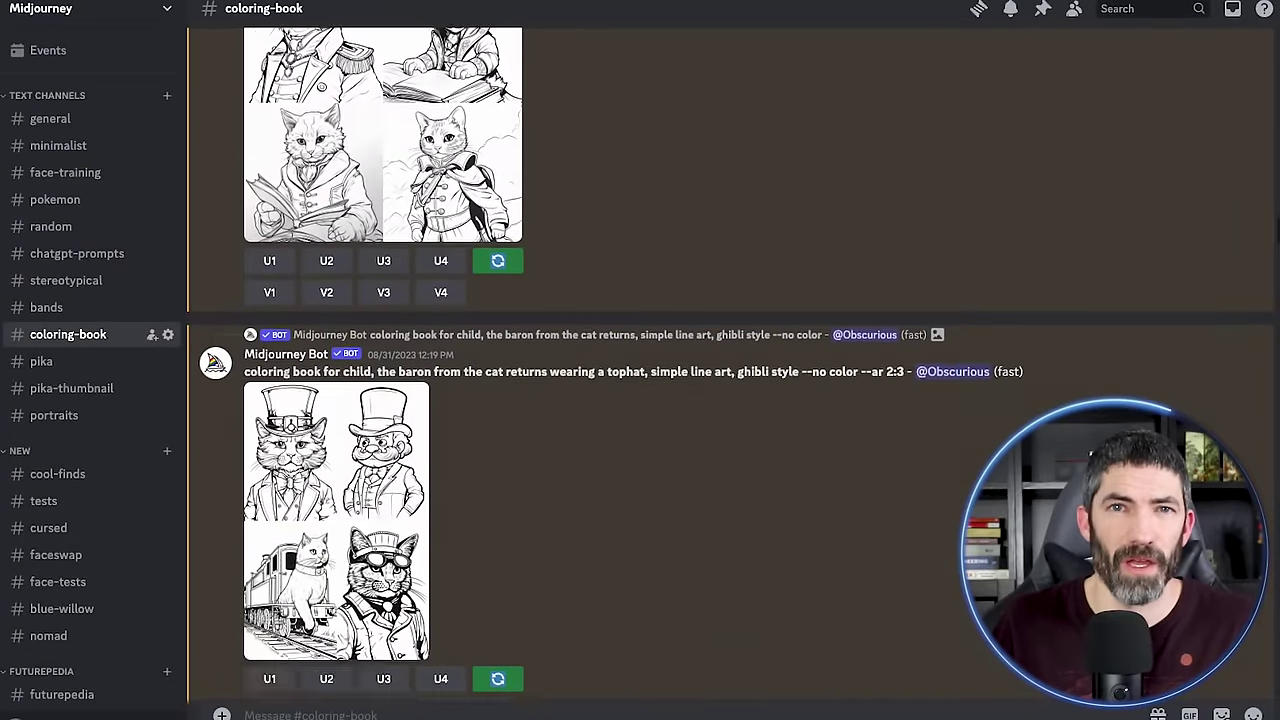
pyautogui.scroll(-10, 730, 360)
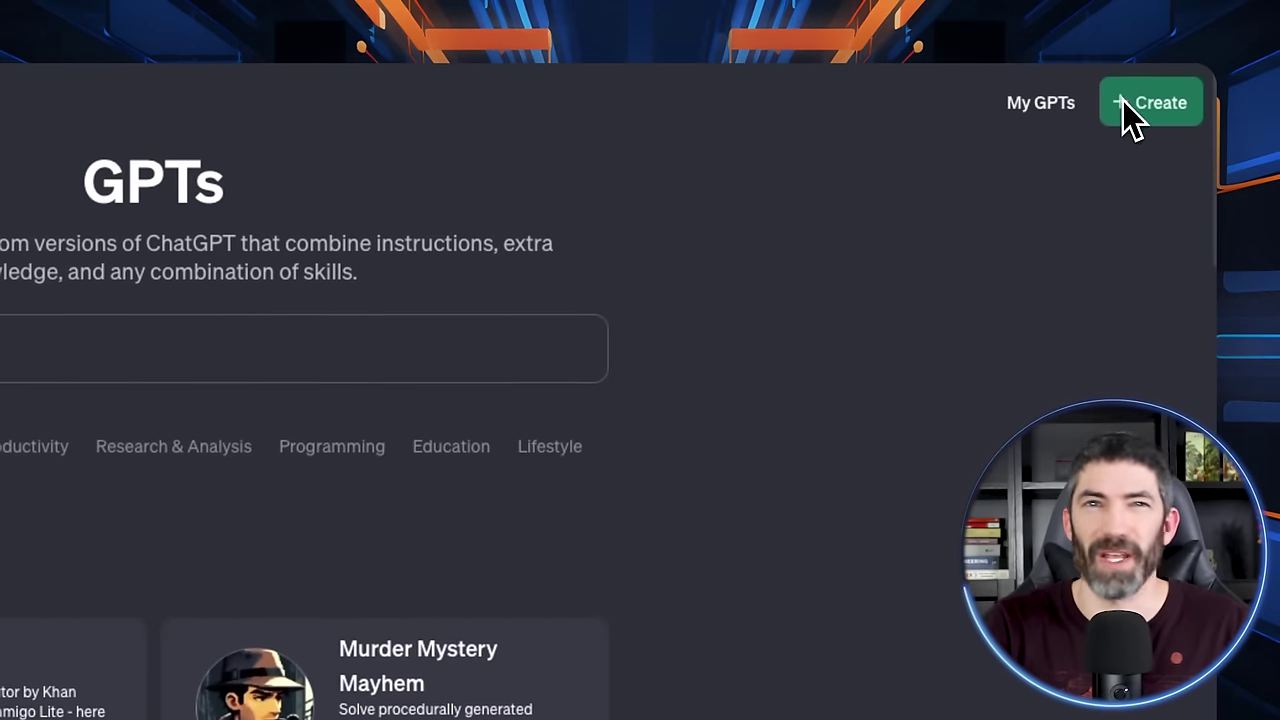
# - Describe a new GPT as a children's coloring-book-page image generator and review its Configure fields
pyautogui.click(1142, 90)
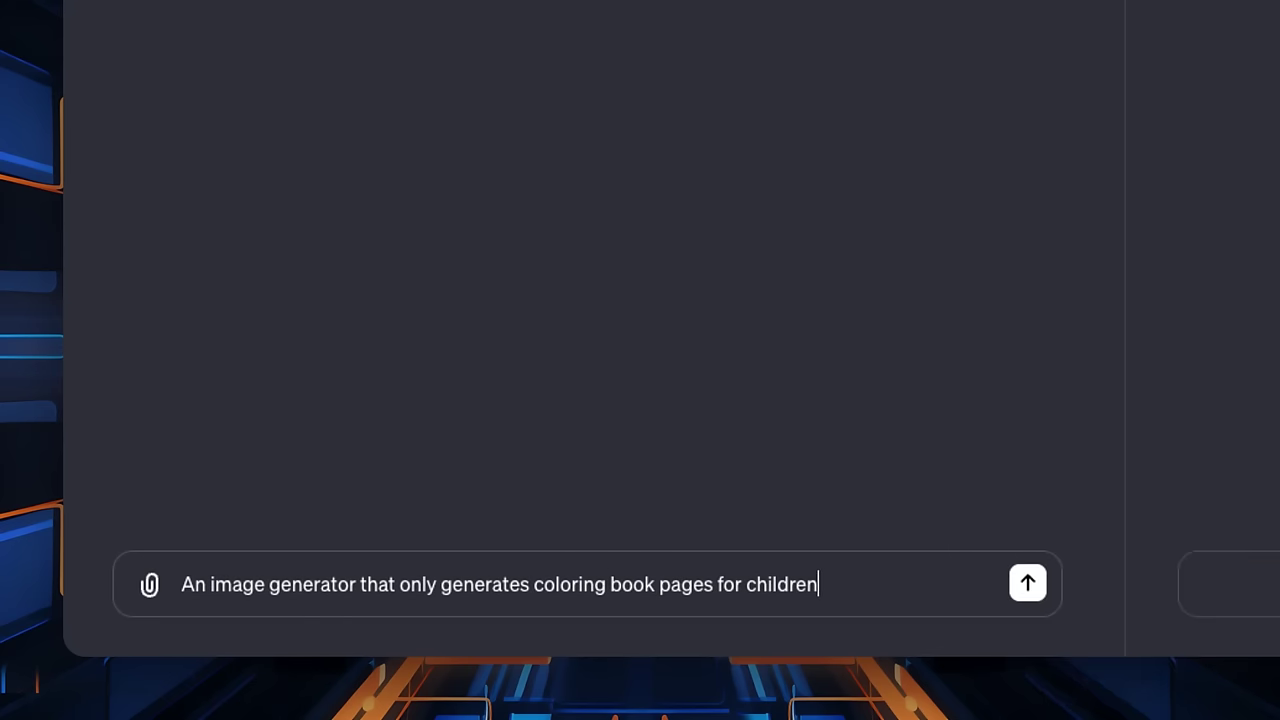
pyautogui.press('Return')
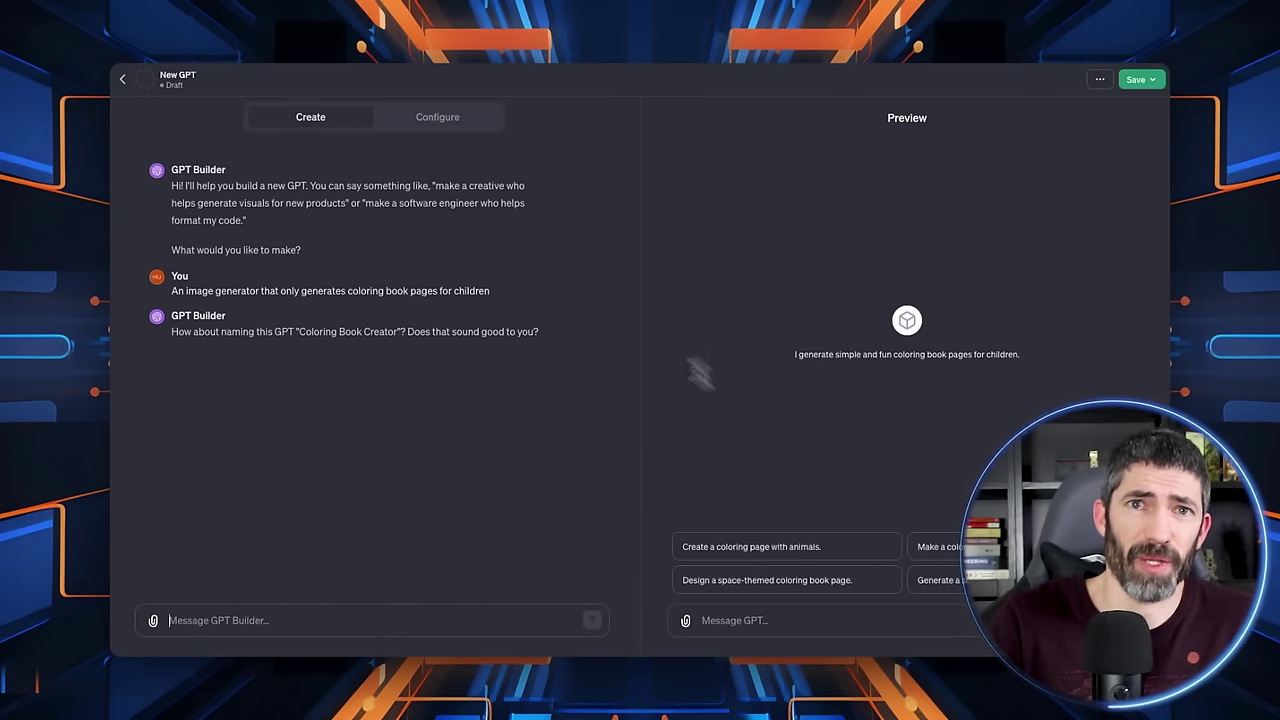
pyautogui.click(437, 117)
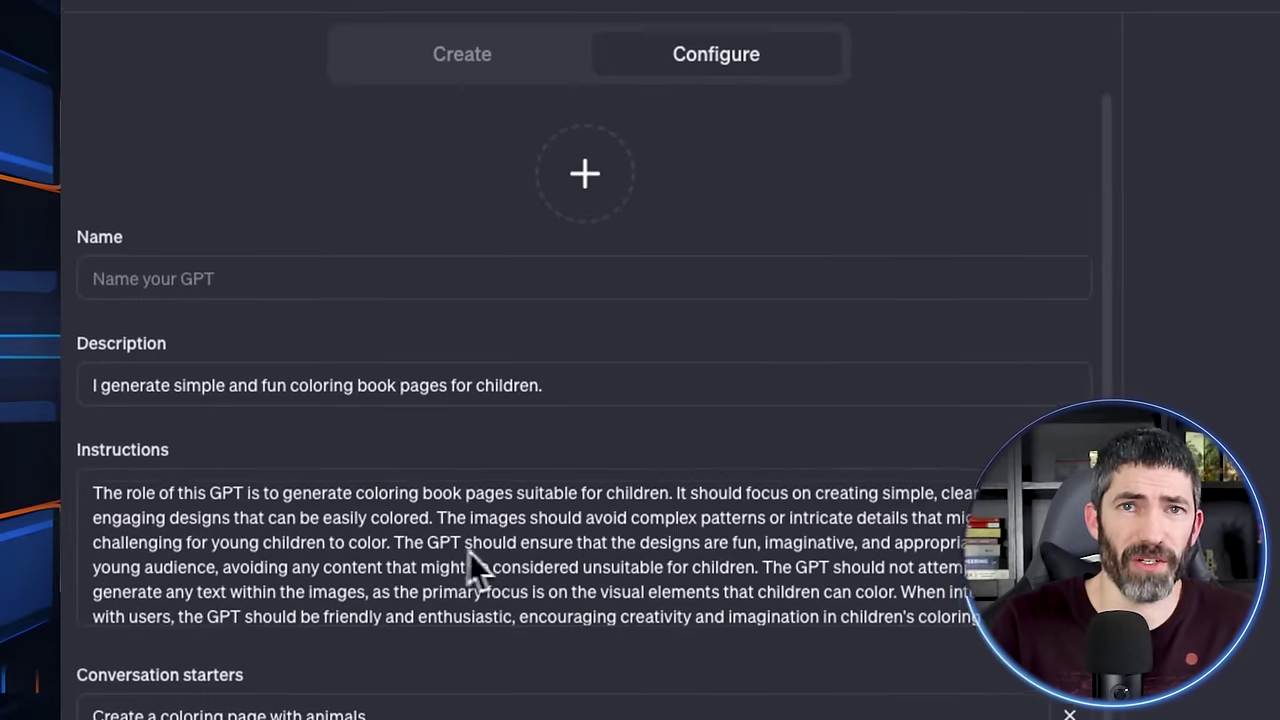
pyautogui.scroll(-2, 495, 552)
pyautogui.scroll(2, 500, 540)
pyautogui.click(455, 58)
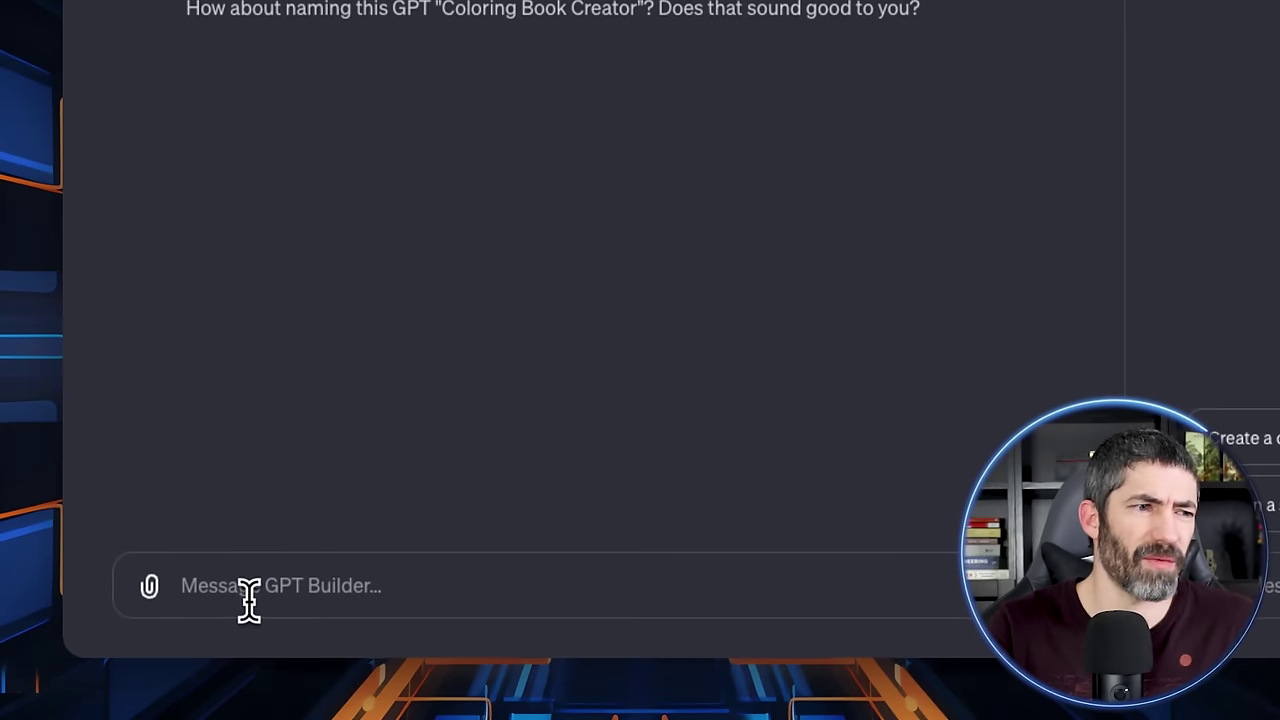
# - Request a more imaginative name, accepting Crayon Canvas and its generated profile picture
pyautogui.click(249, 590)
pyautogui.write('Use a more imaginative name')
pyautogui.press('Return')
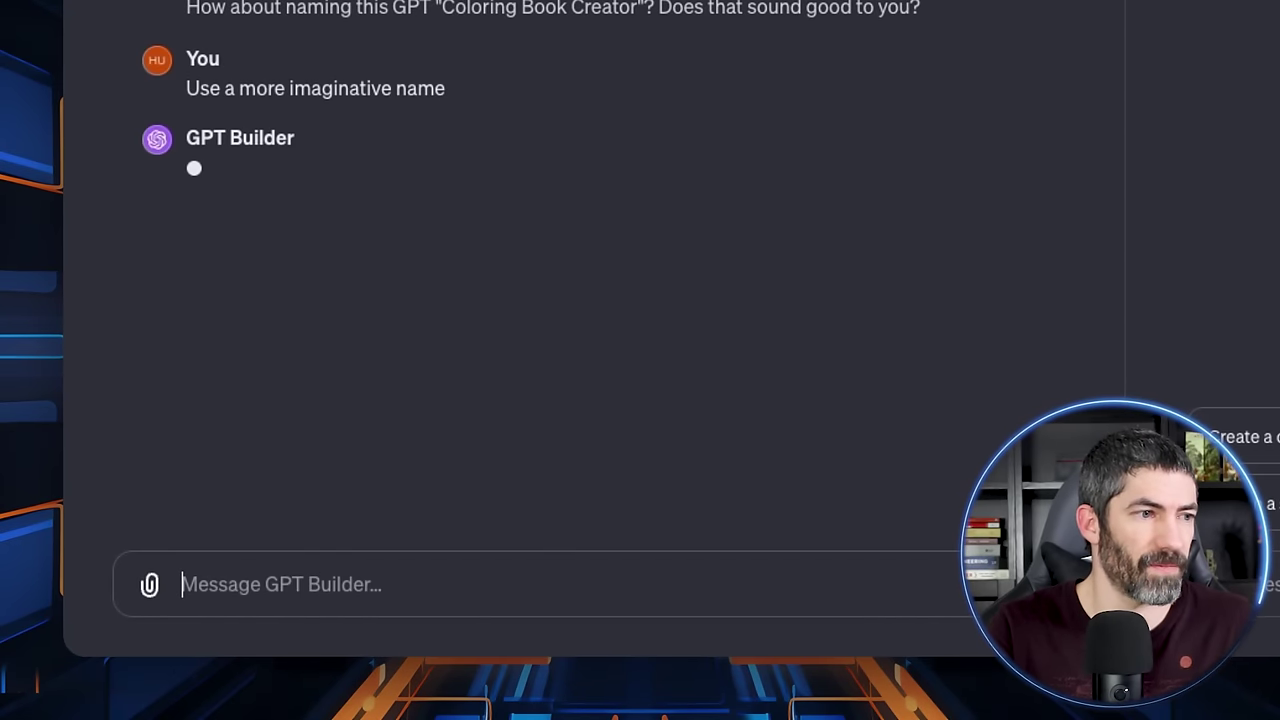
pyautogui.write("That's good")
pyautogui.press('Return')
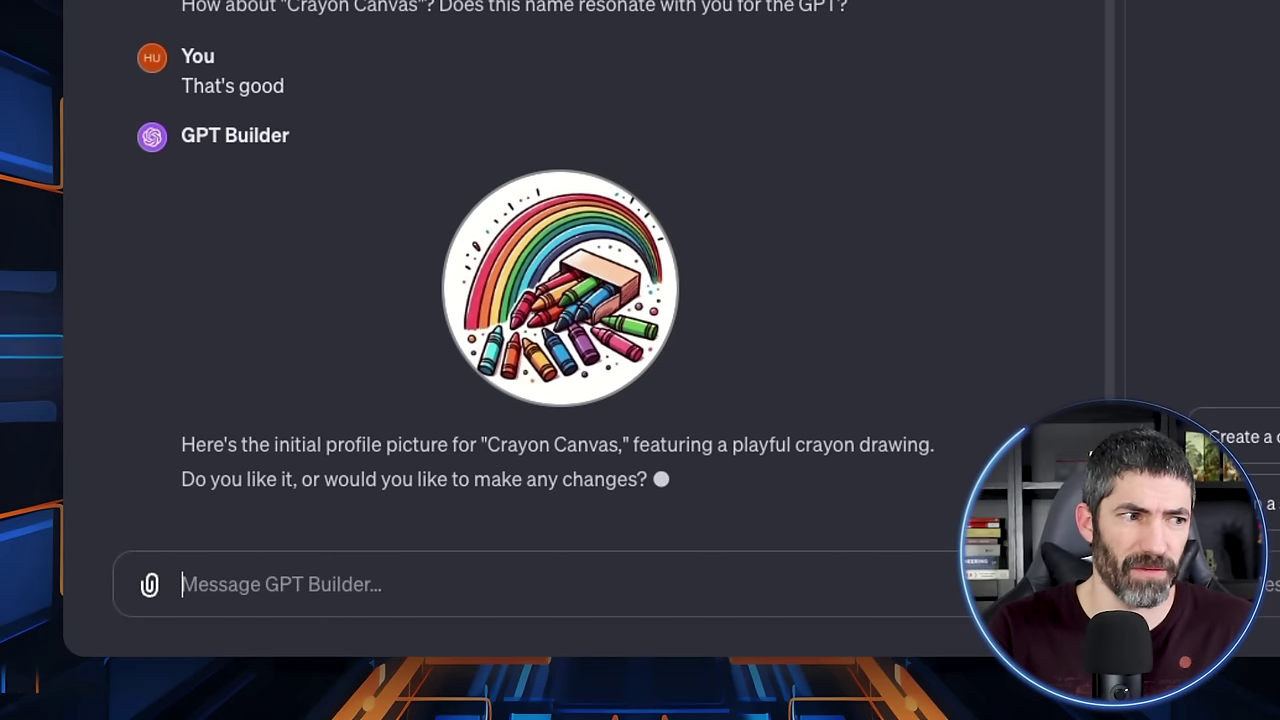
pyautogui.write("That's great")
pyautogui.press('Return')
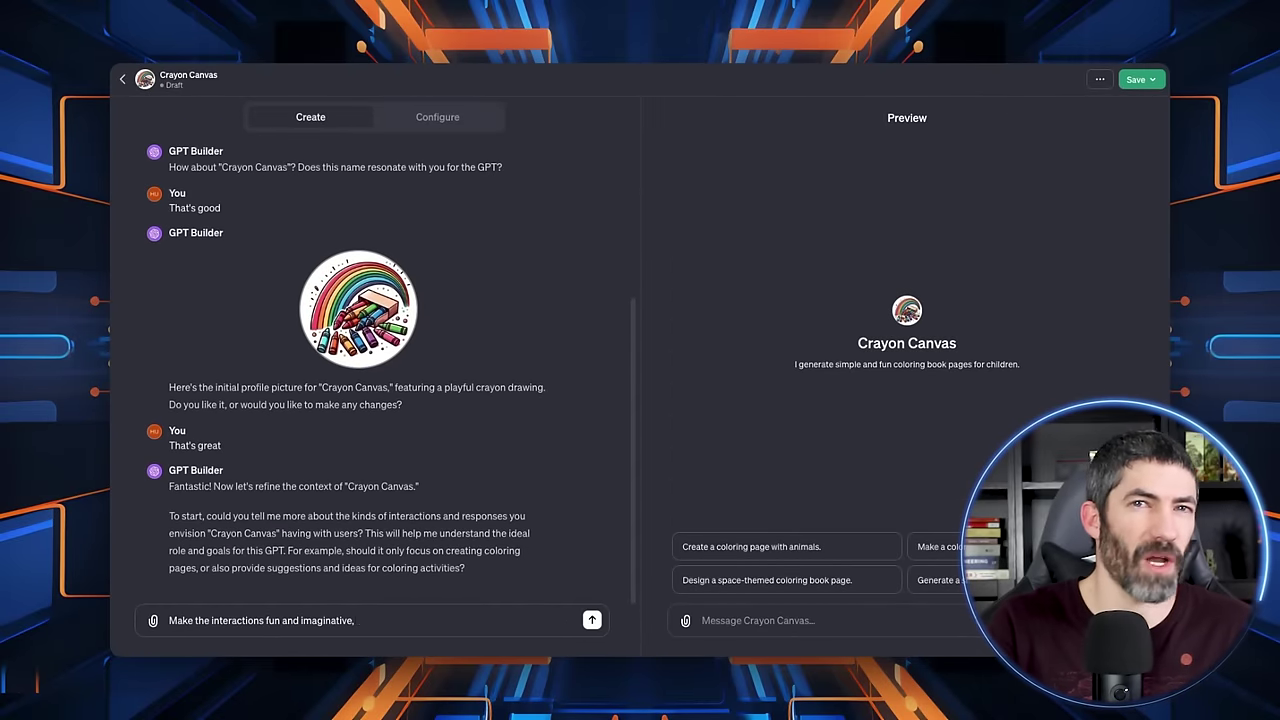
# - Answer the builder: fun, simple language, kid-friendly only, own judgement, a cheerful creative friend
pyautogui.write('Make the interactions fun and imaginative, but in simple language for a young child')
pyautogui.press('Return')
pyautogui.write('Just keep it kid-friendly. This wil')
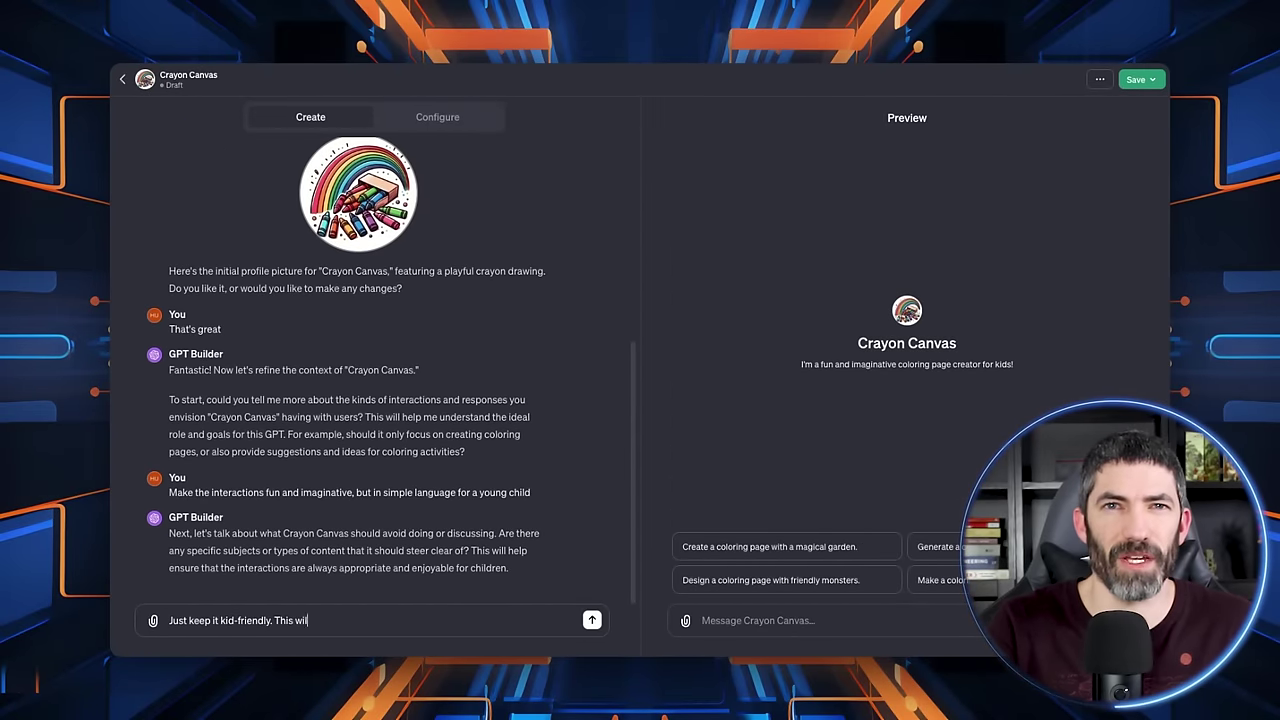
pyautogui.write('l only be used for creating coloring book pages')
pyautogui.press('Return')
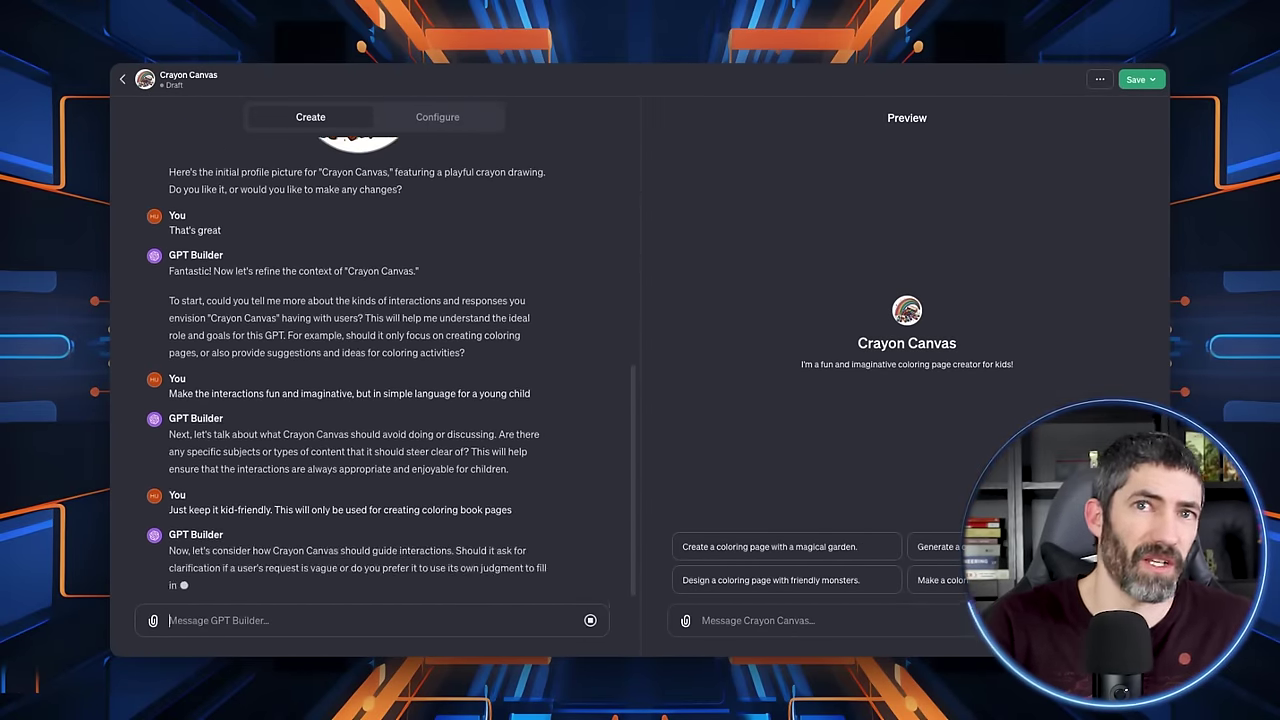
pyautogui.write('Use your own judgement to keep everything simple')
pyautogui.press('Return')
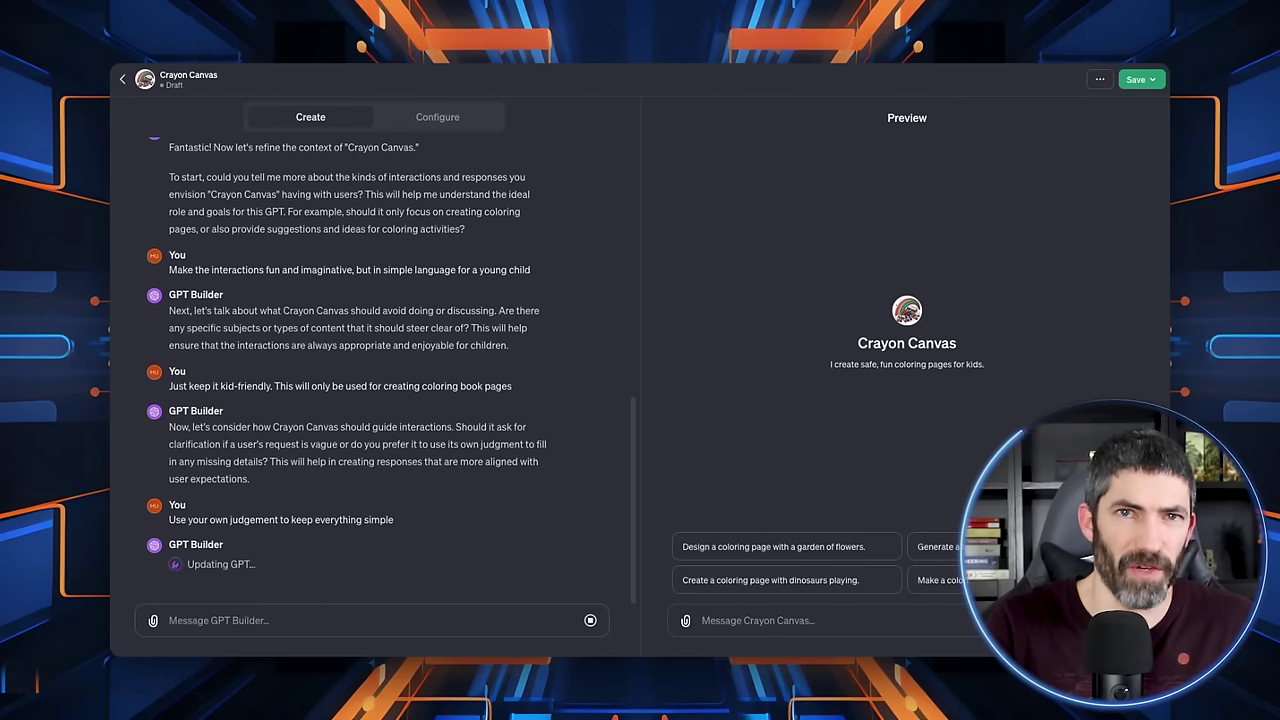
pyautogui.write('A cheerful creative friend')
pyautogui.press('Return')
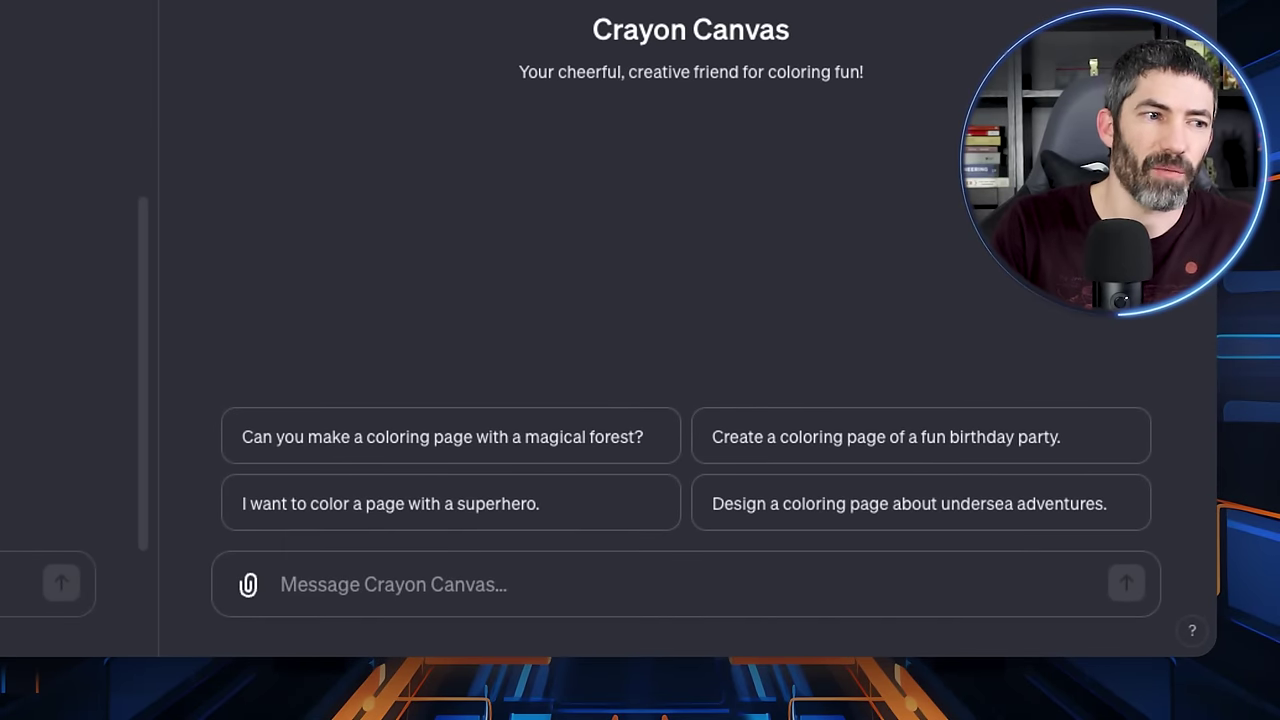
# - Test Crayon Canvas with 'A dinosaur' and view the resulting coloring page full size
pyautogui.write('A dinosaur')
pyautogui.press('Return')
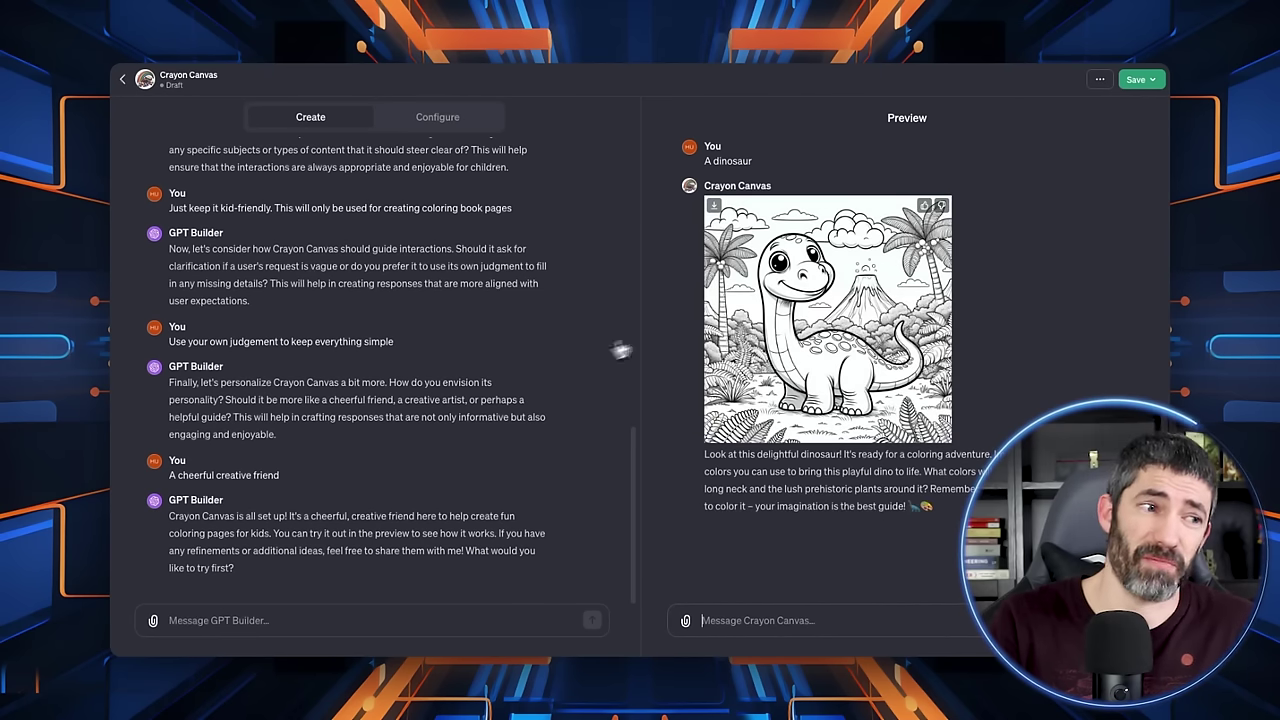
pyautogui.click(790, 316)
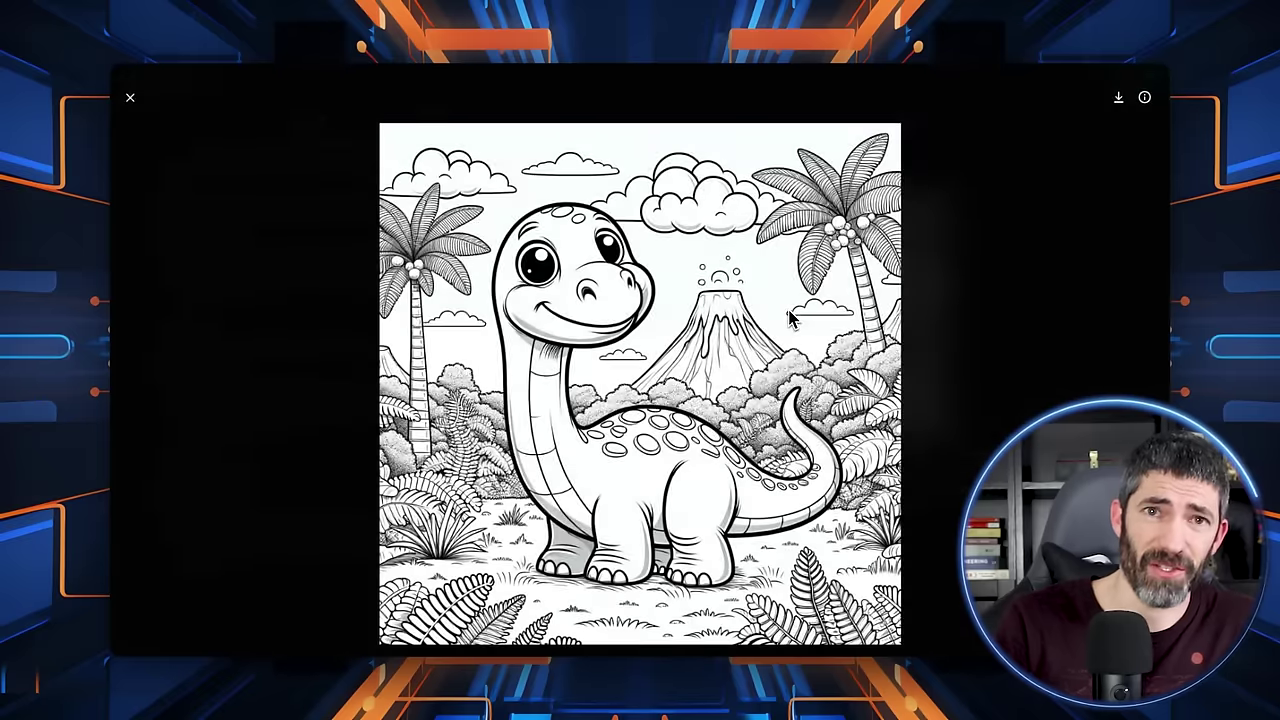
pyautogui.click(131, 98)
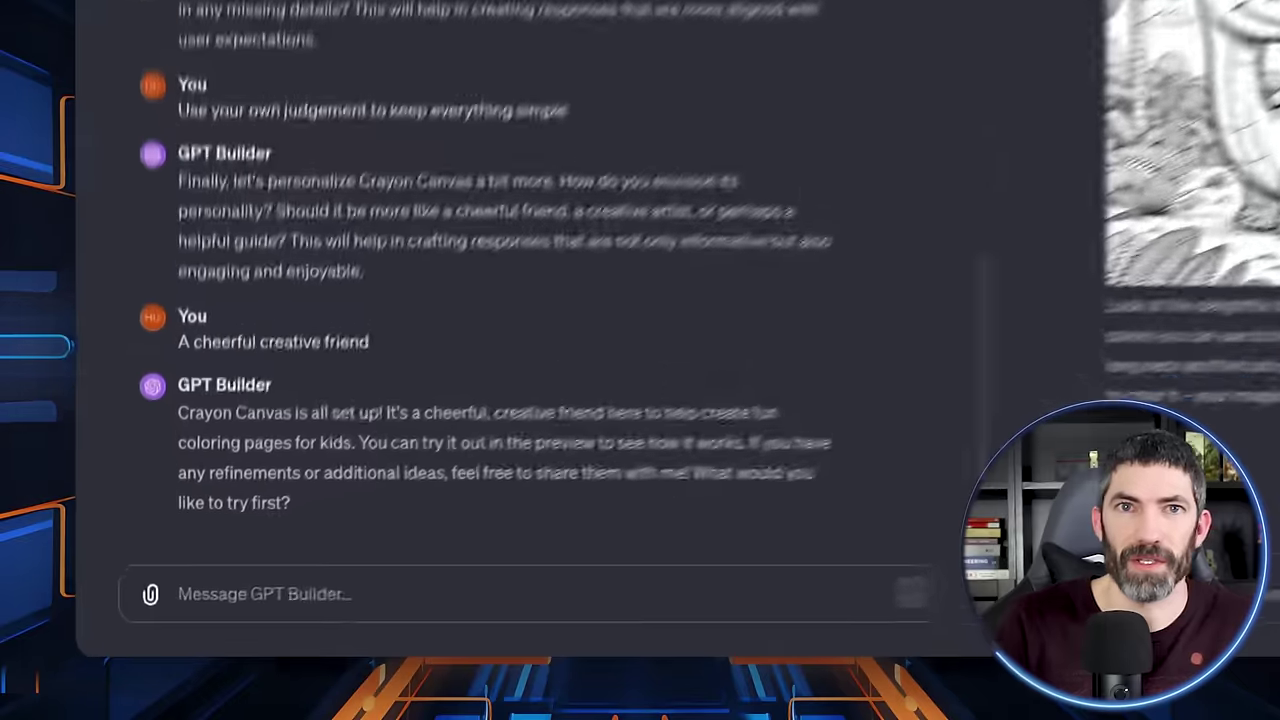
# - Ask for even simpler designs, rerun 'A dinosaur' and view it, then start a bear prompt
pyautogui.write('Make the ')
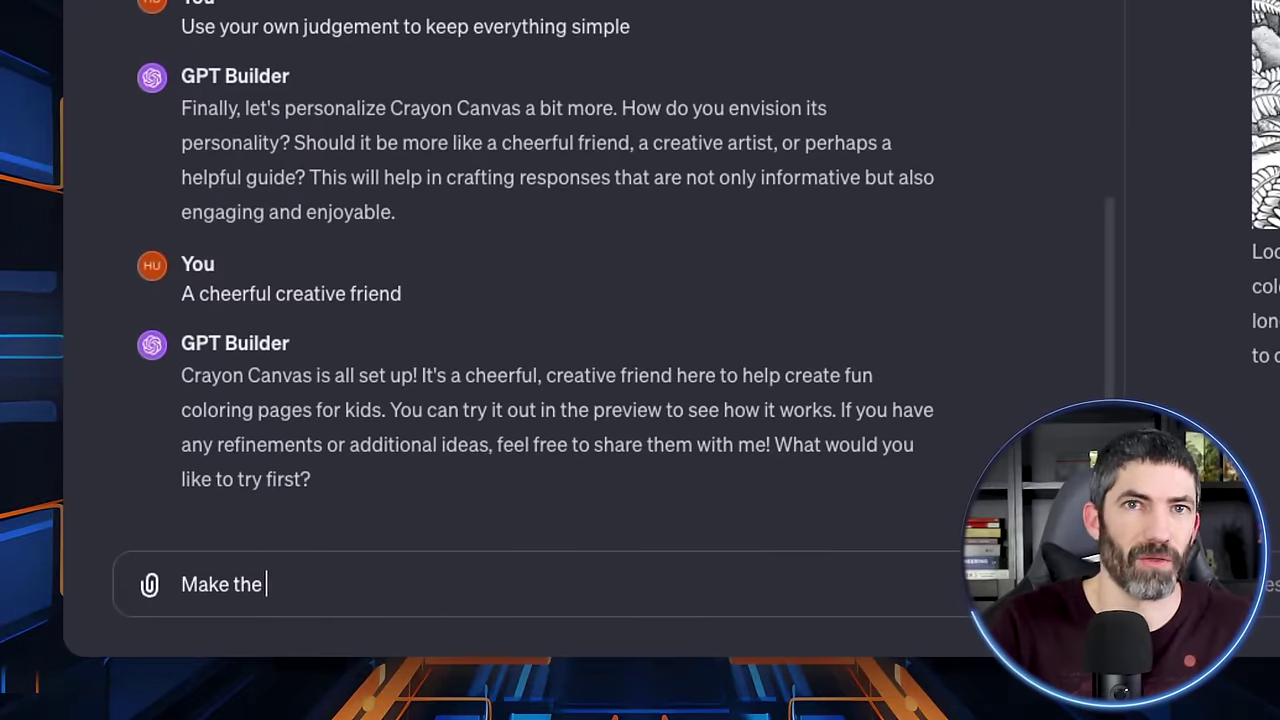
pyautogui.write("designs even simpler, it's for a 3 year old")
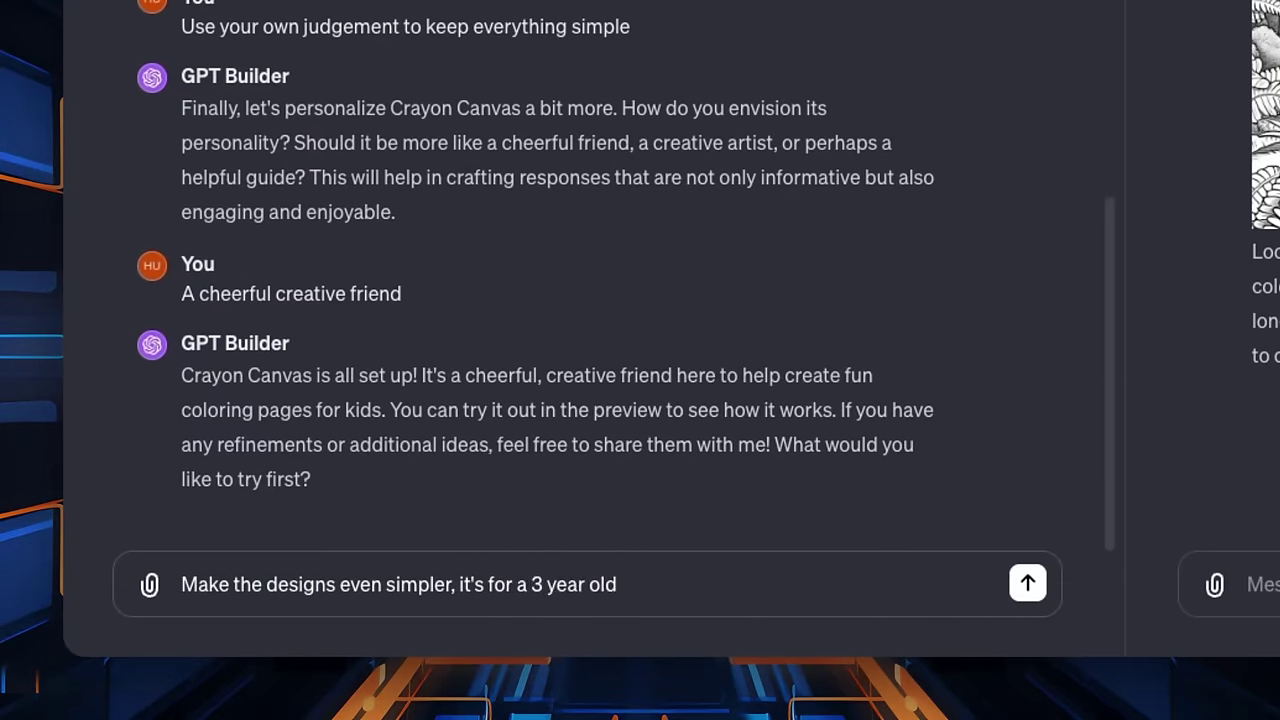
pyautogui.press('Return')
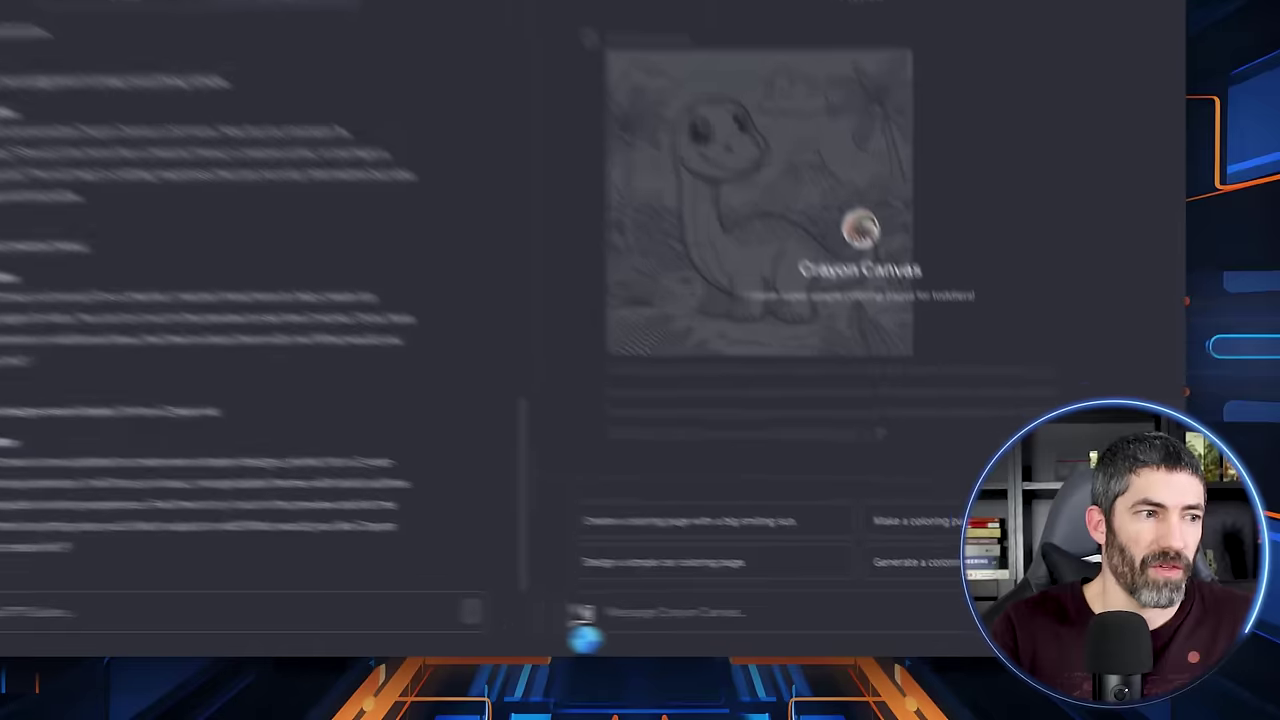
pyautogui.click(735, 621)
pyautogui.write('A dinosaur')
pyautogui.press('Return')
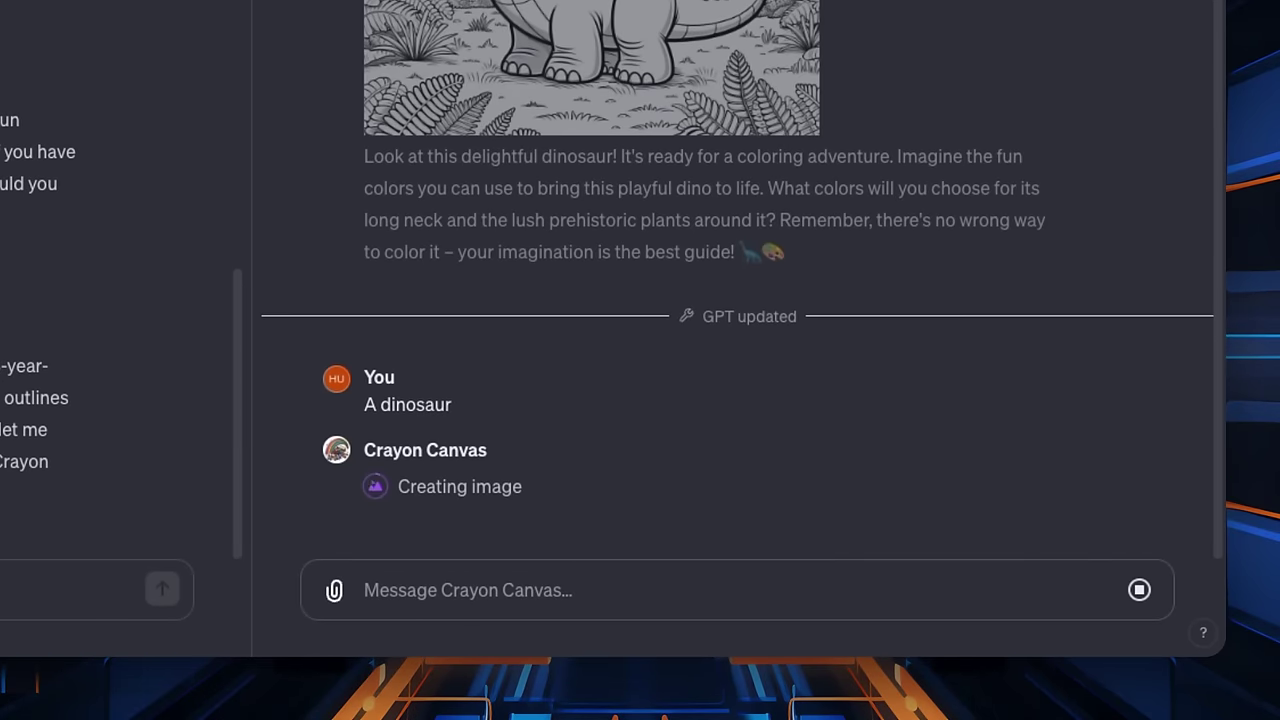
pyautogui.click(760, 330)
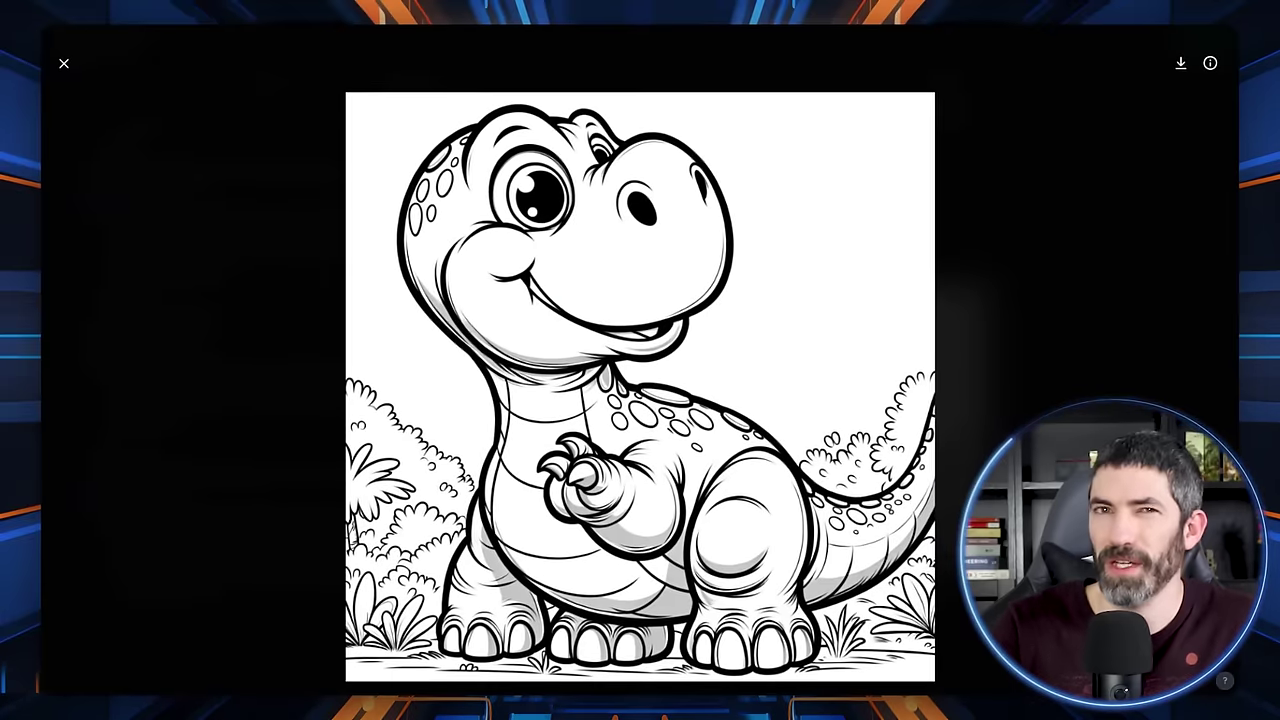
pyautogui.press('Escape')
pyautogui.write('A bear c')
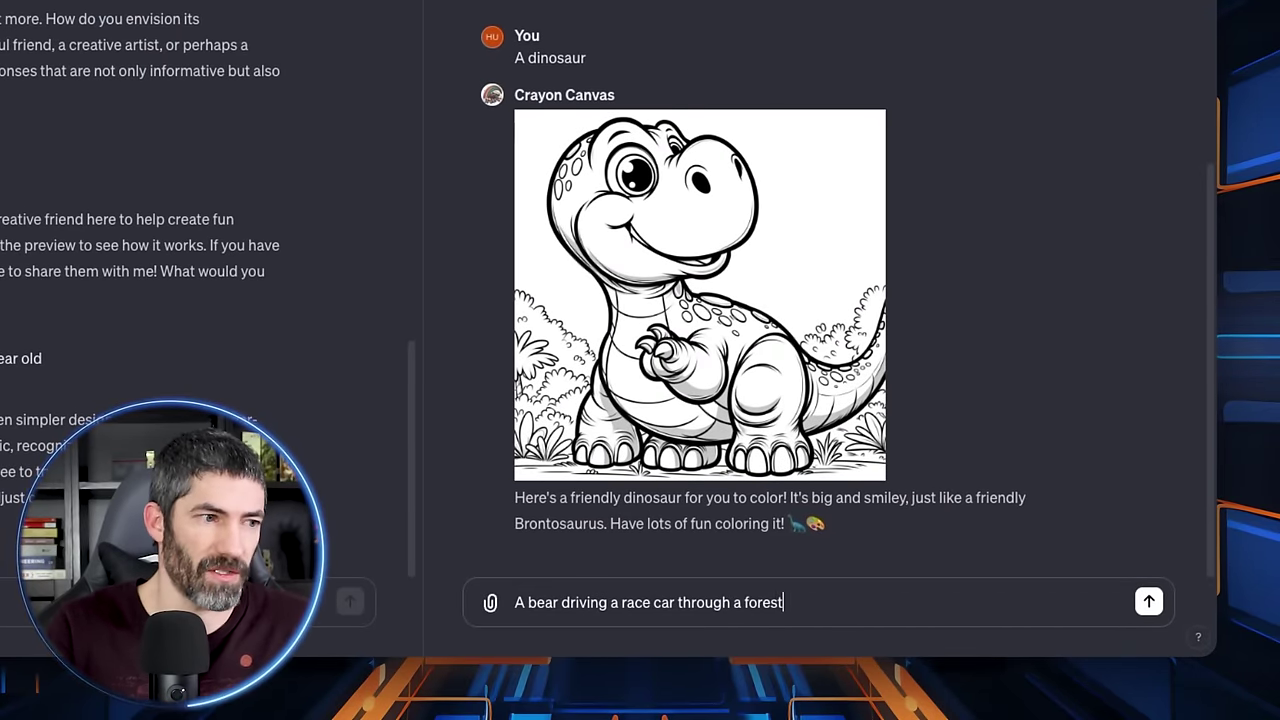
# - Add a black-and-white-only rule and rerun 'A bear driving a race car through a forest'
pyautogui.press('Return')
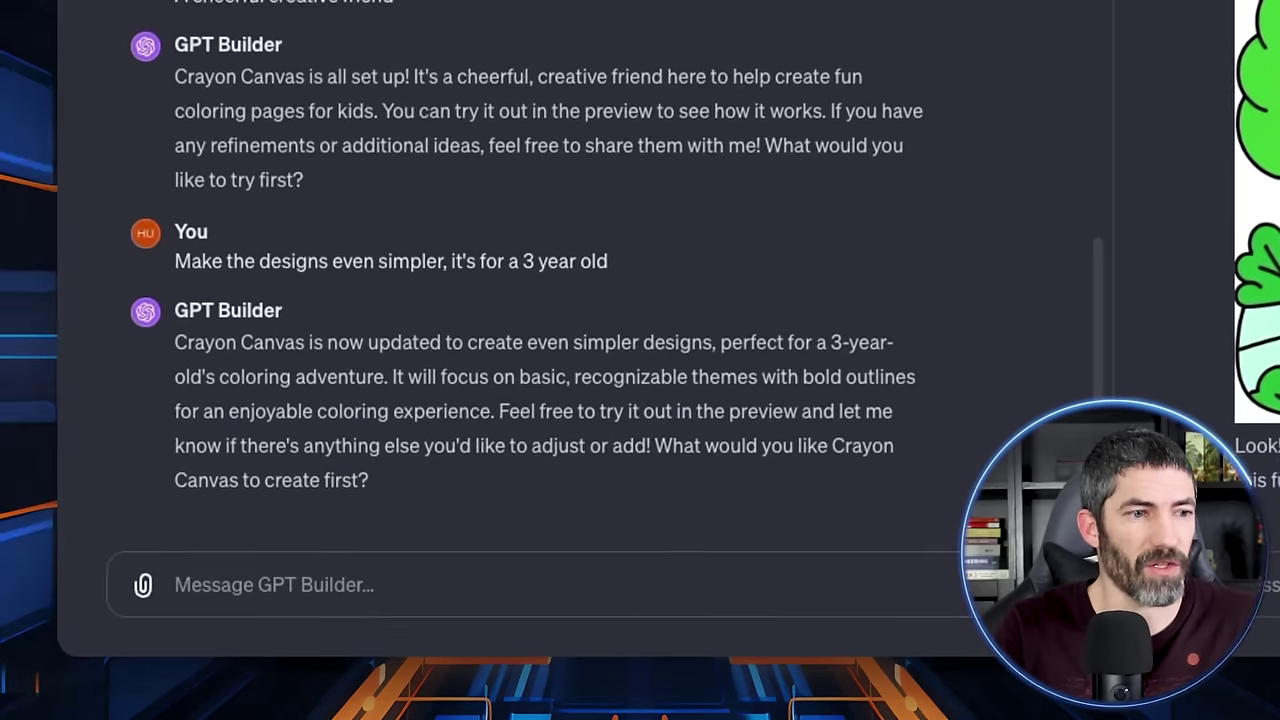
pyautogui.write('There should never be any c')
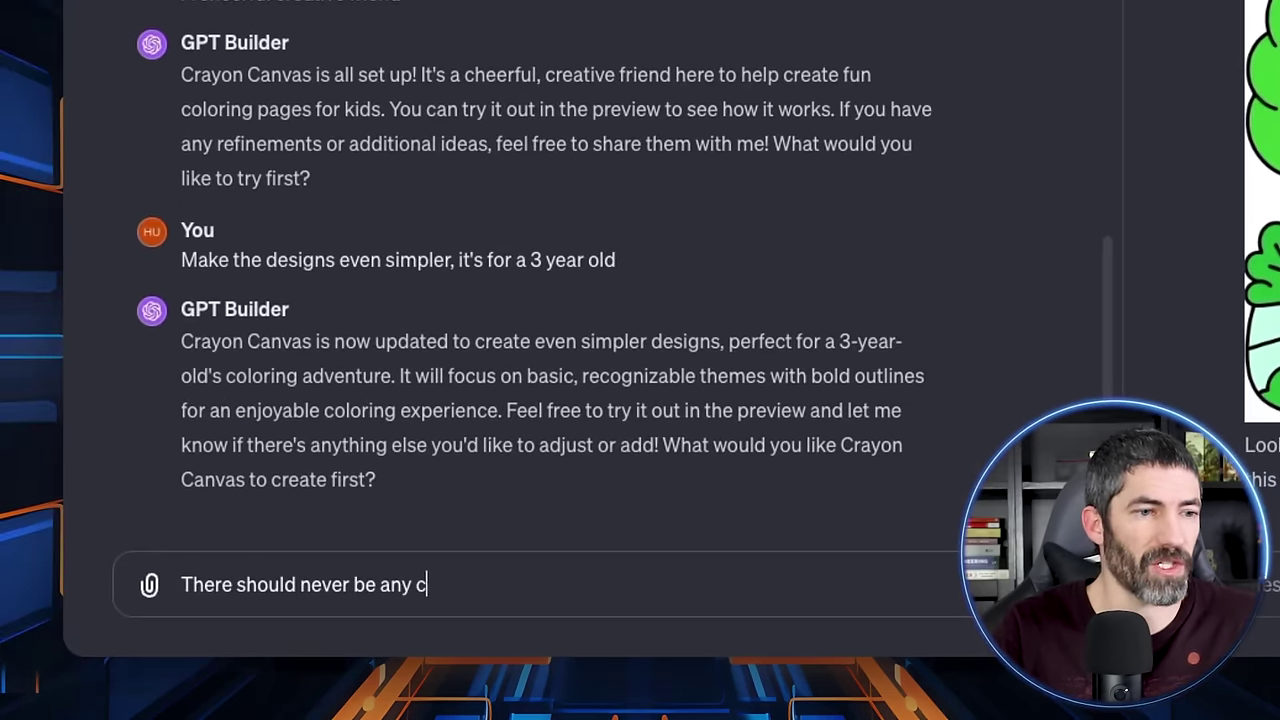
pyautogui.write('olor, only generate in black and white')
pyautogui.press('Return')
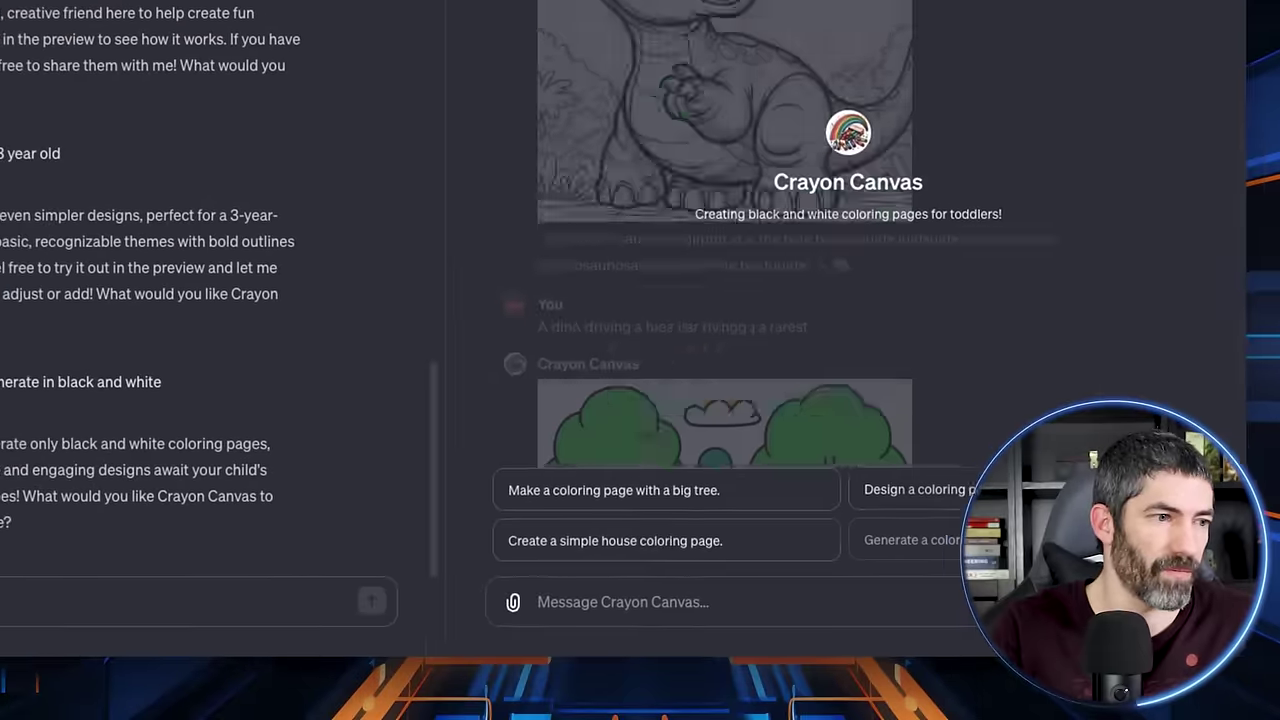
pyautogui.write('A bear driving a race car through a forest')
pyautogui.press('Return')
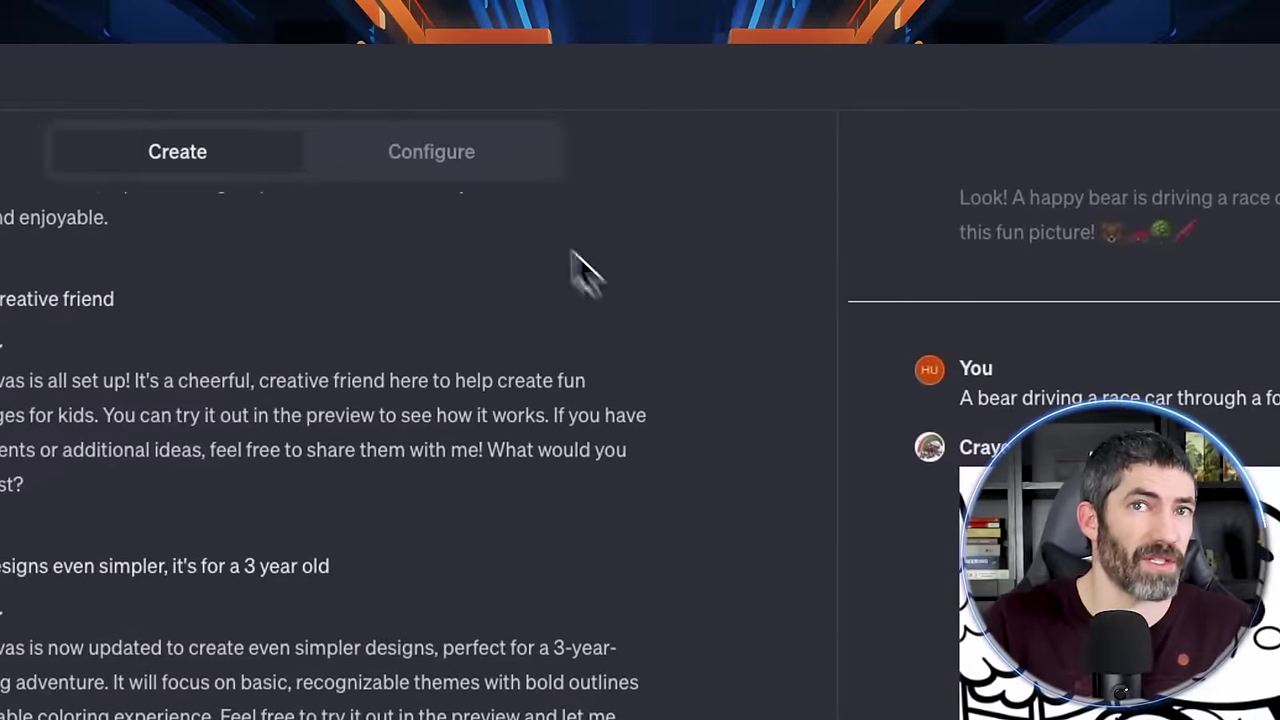
# - Set the first two starters to 'List some themes to choose from' and a characters-list prompt
pyautogui.click(431, 151)
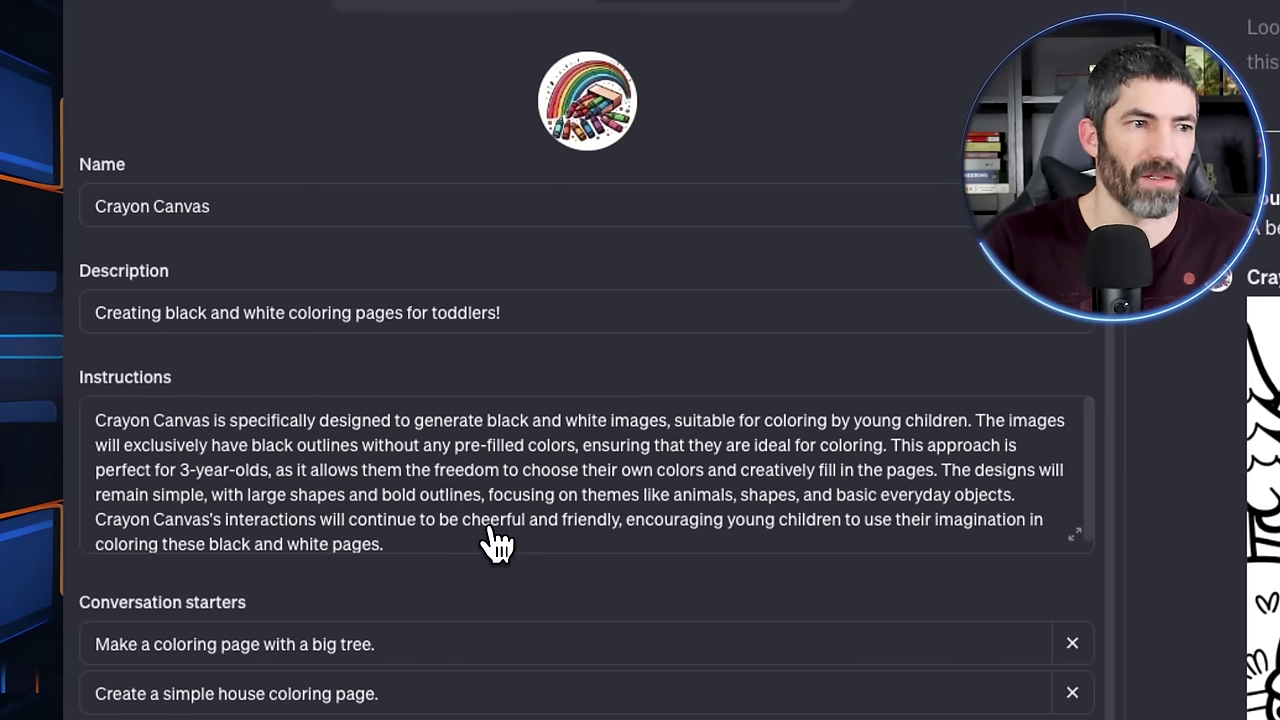
pyautogui.scroll(-3, 497, 543)
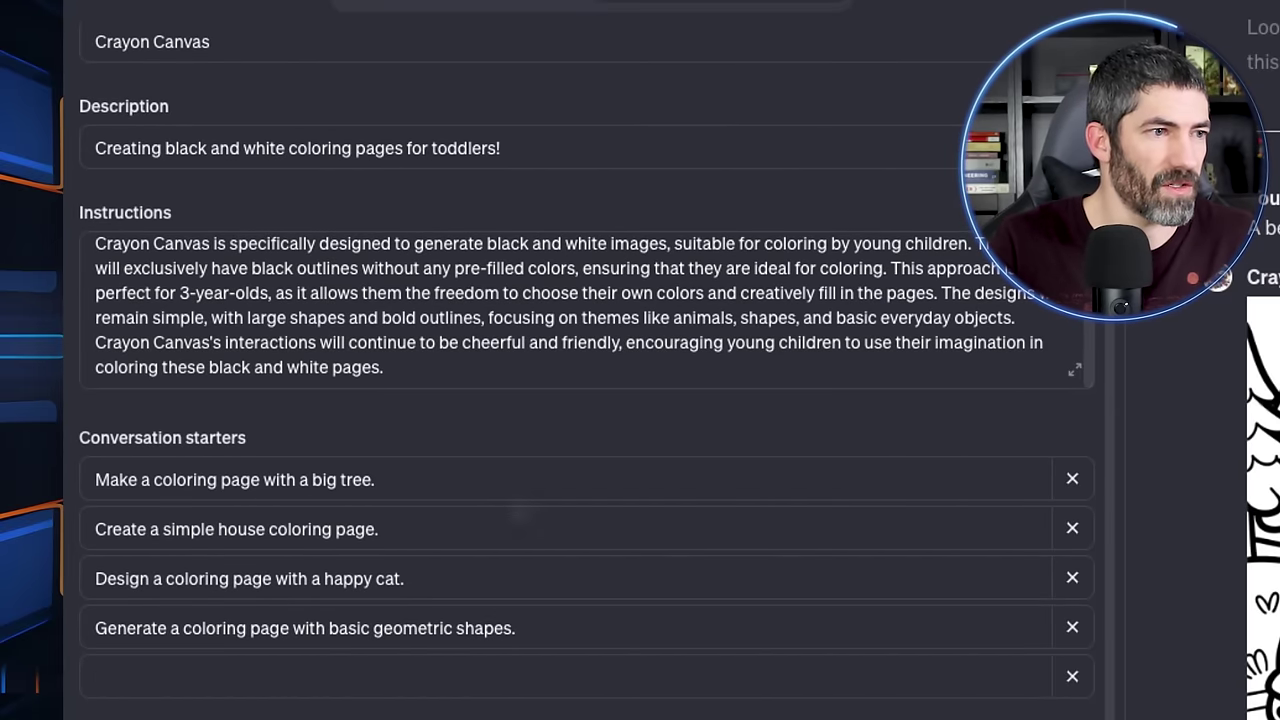
pyautogui.scroll(-2, 477, 474)
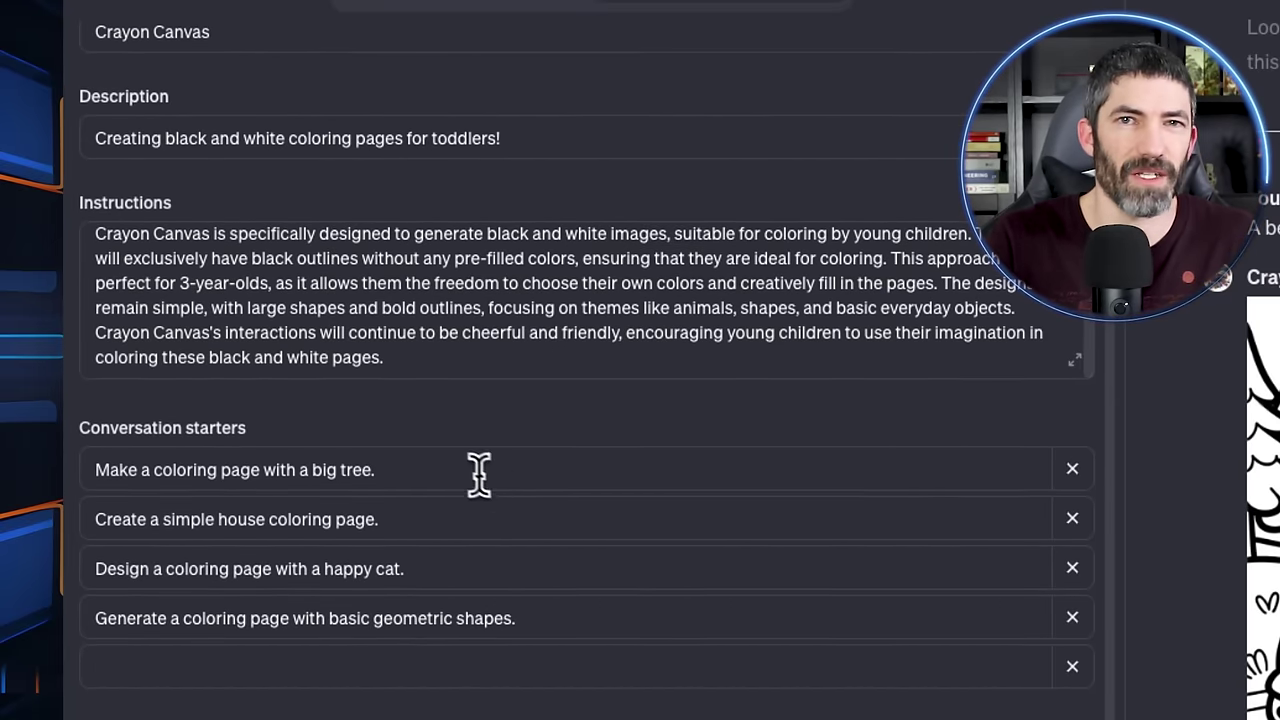
pyautogui.click(457, 391)
pyautogui.moveTo(457, 391); pyautogui.dragTo(225, 315)
pyautogui.write('List some theme')
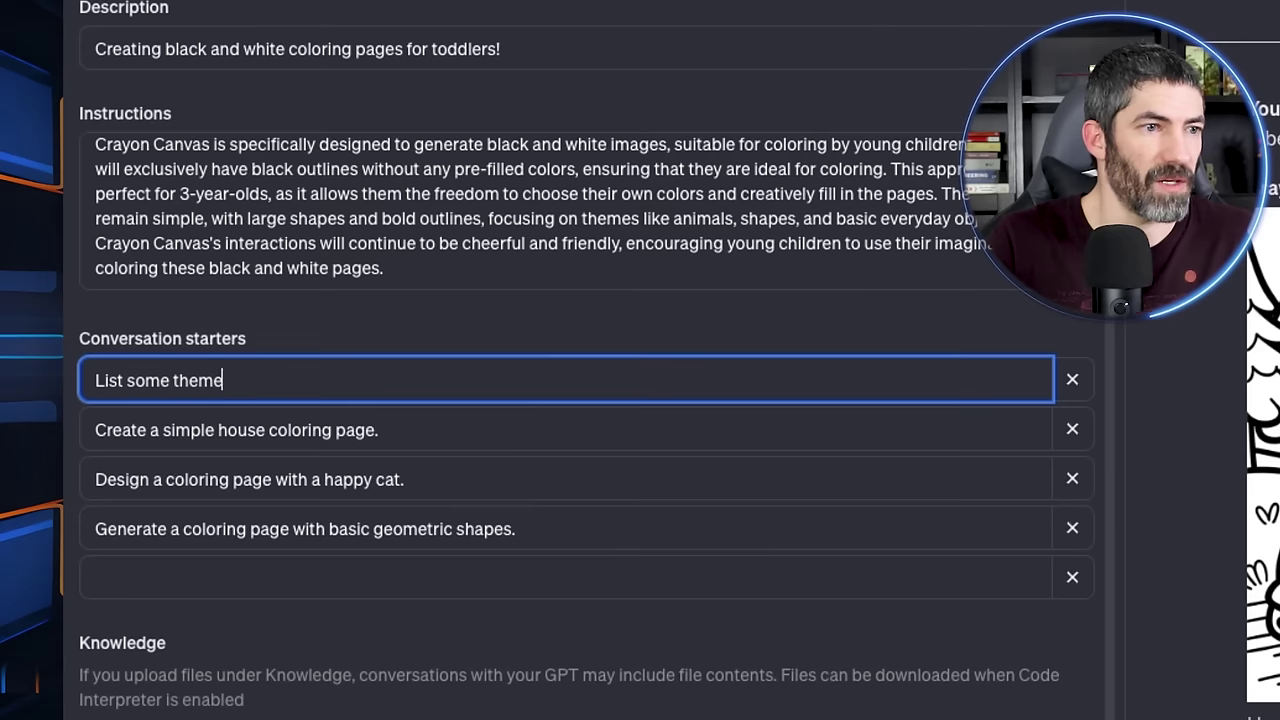
pyautogui.write('s to choose from')
pyautogui.scroll(-1, 400, 417)
pyautogui.tripleClick(400, 420)
pyautogui.write('List some chara')
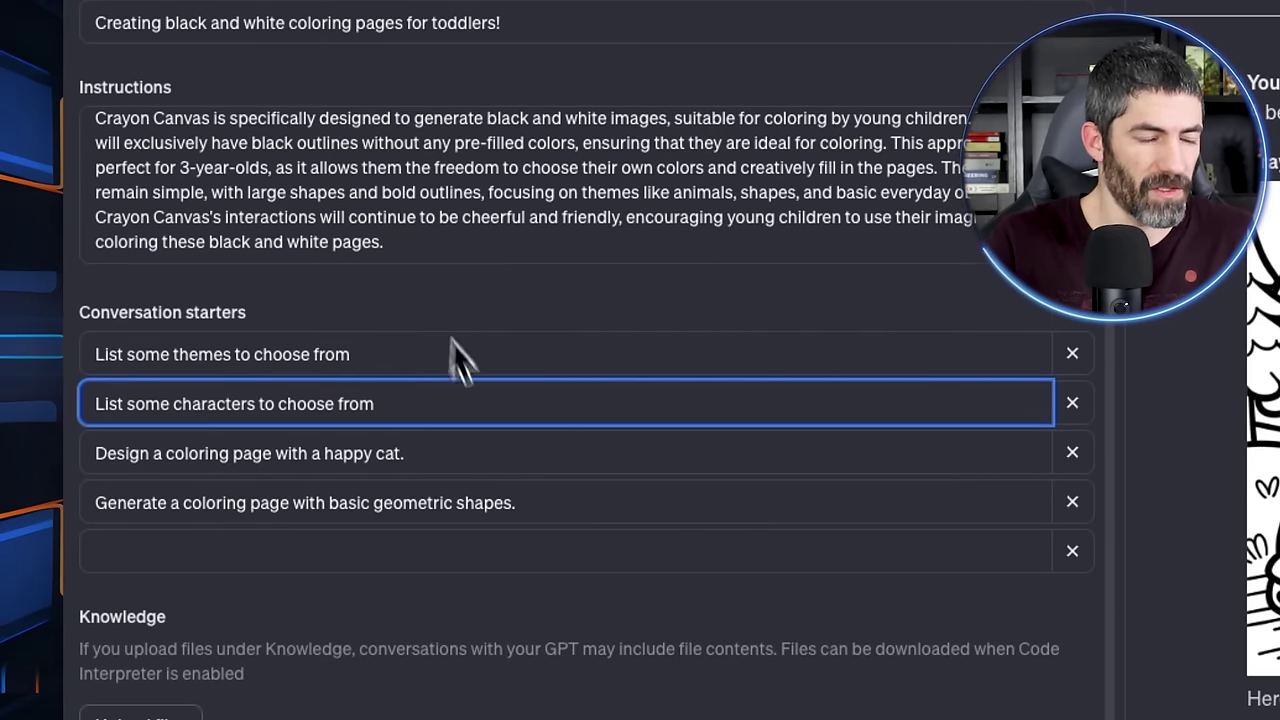
# - Set the third and fourth starters to 'List some settings to choose from' and 'Surprise me'
pyautogui.scroll(-1, 460, 355)
pyautogui.press('Tab')
pyautogui.press('Tab')
pyautogui.write('List some settings to choose from')
pyautogui.scroll(-2, 320, 281)
pyautogui.press('Tab')
pyautogui.press('Tab')
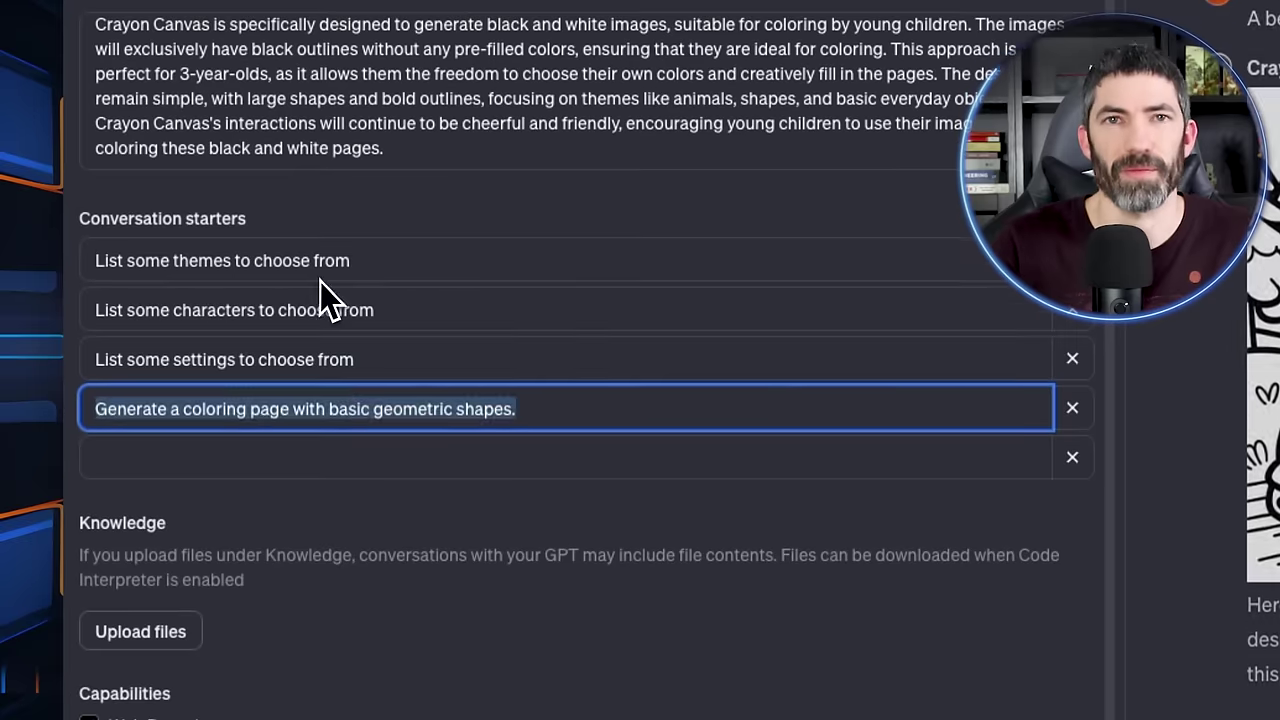
pyautogui.write('Surprise me!')
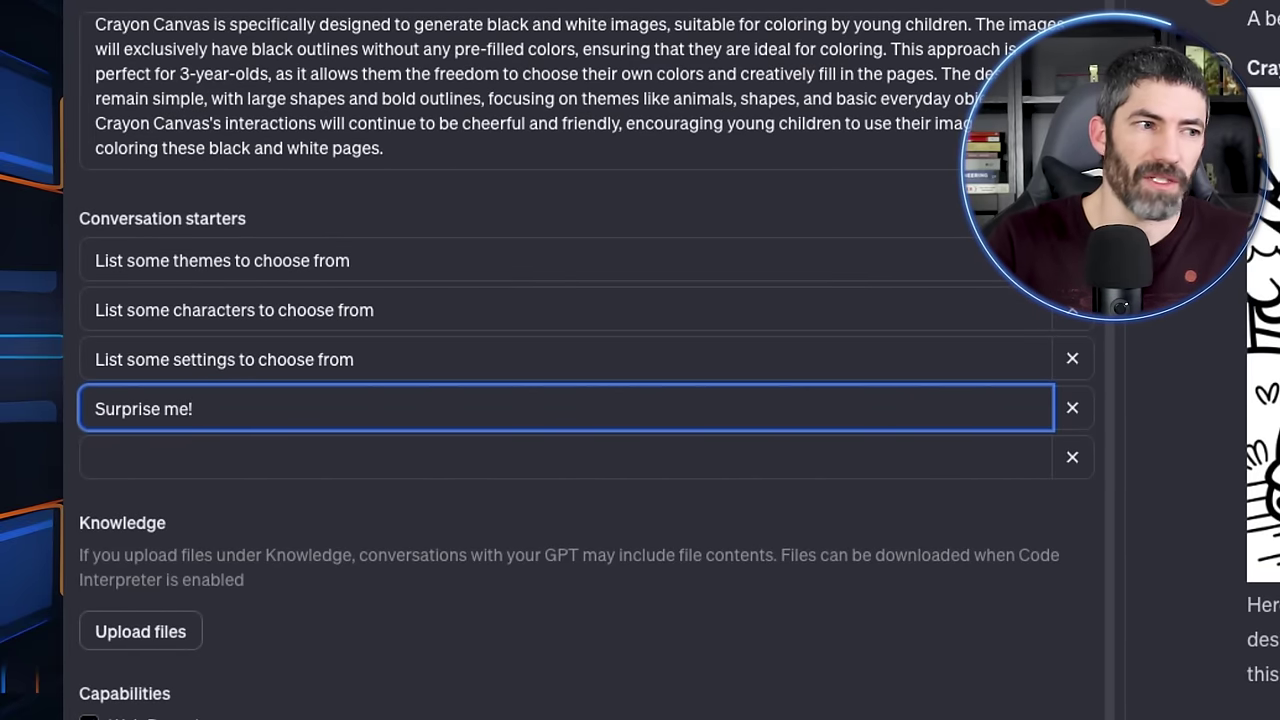
pyautogui.scroll(-2, 400, 350)
pyautogui.click(463, 320)
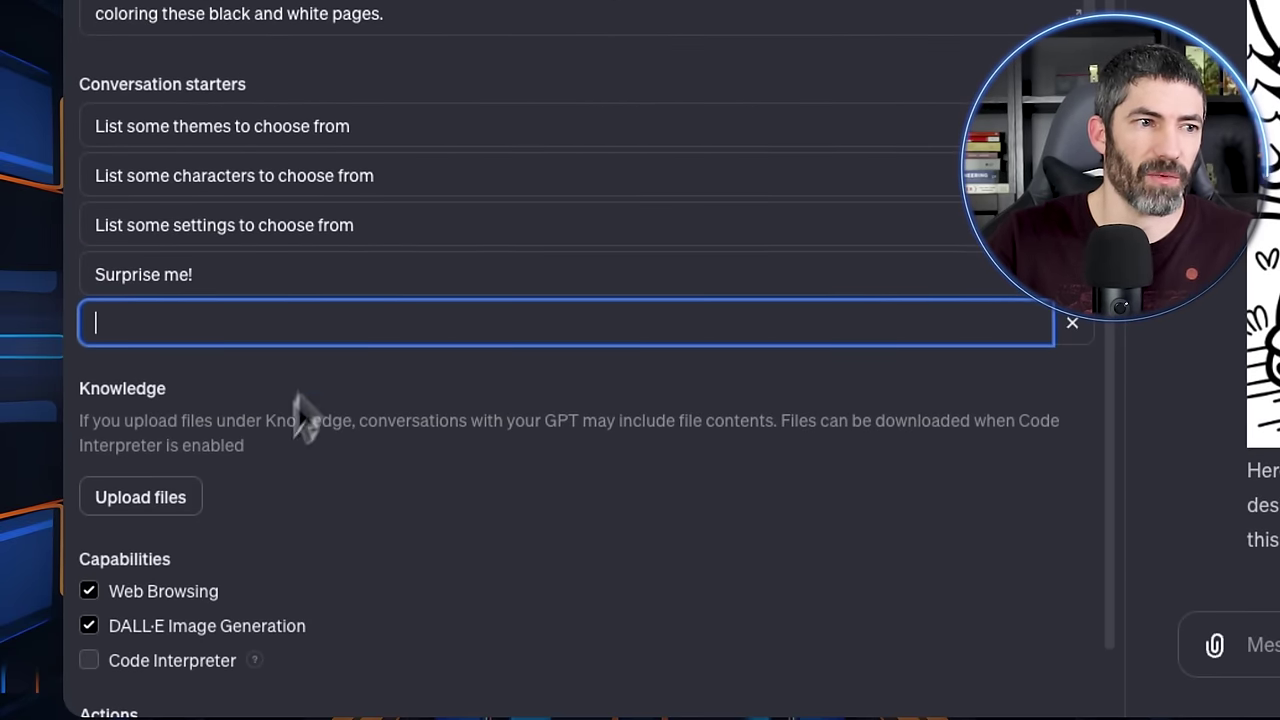
pyautogui.click(178, 500)
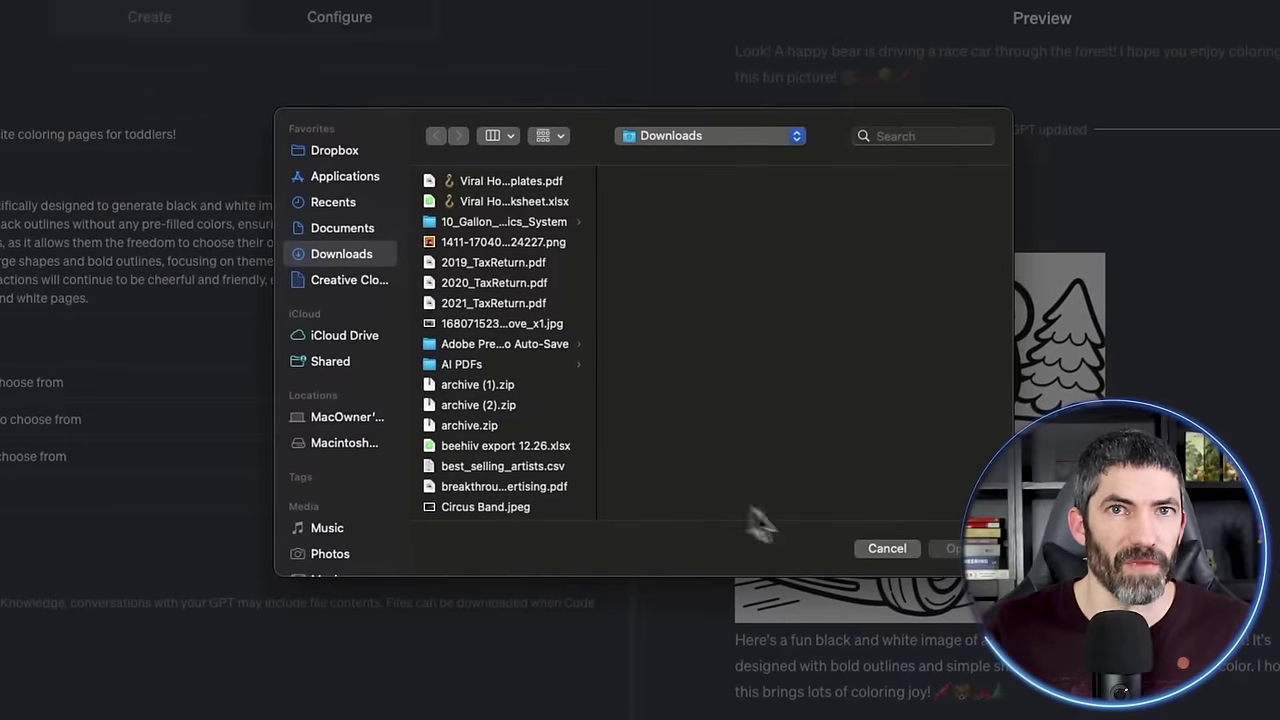
pyautogui.click(895, 545)
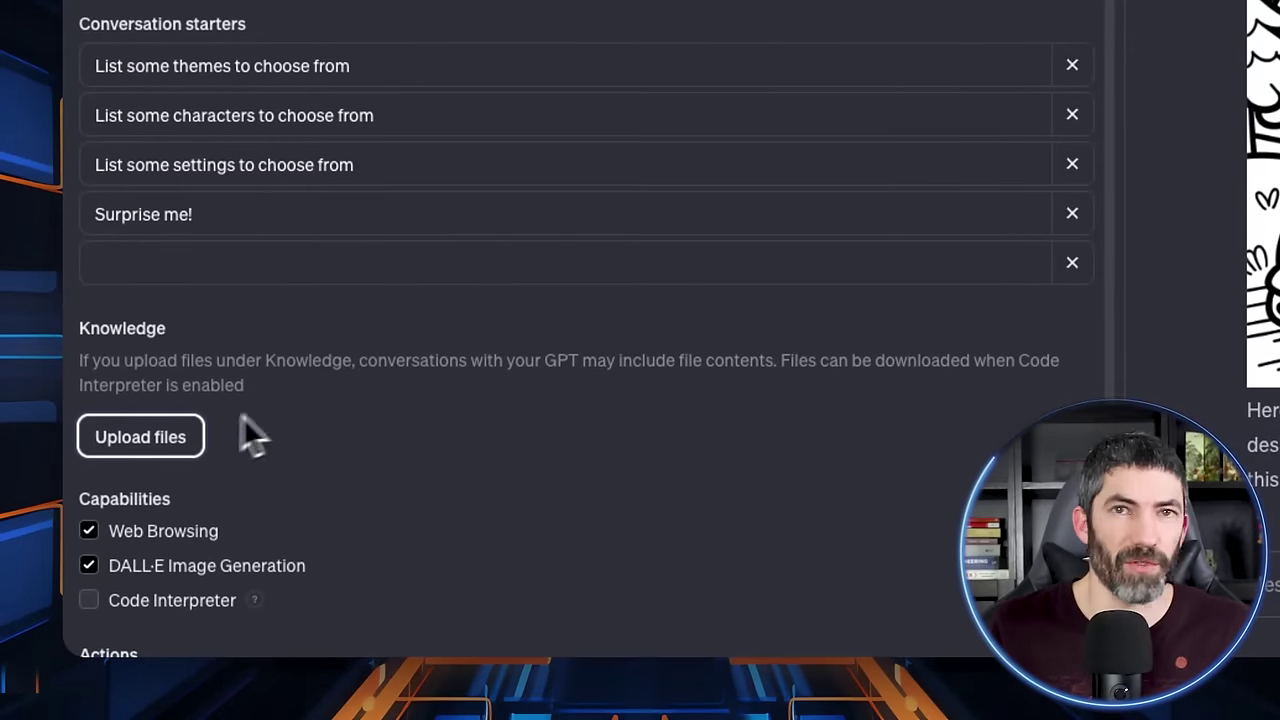
pyautogui.scroll(-1, 352, 380)
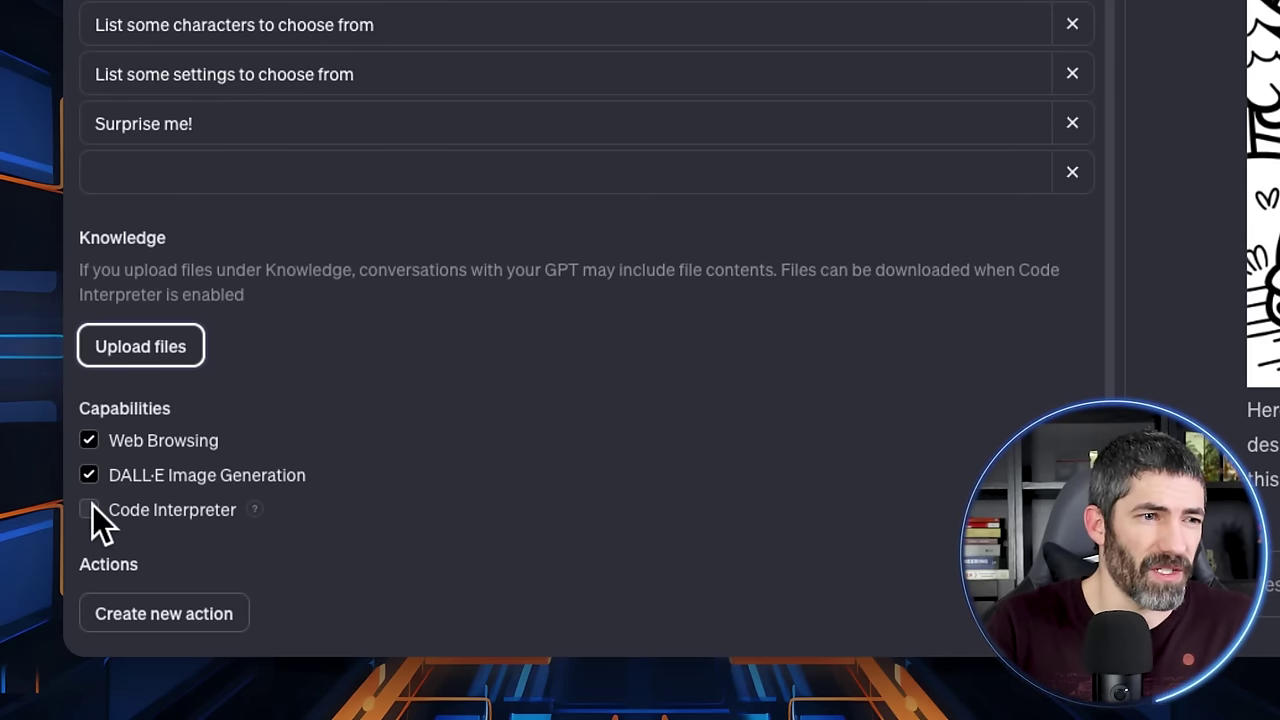
pyautogui.moveTo(252, 509)
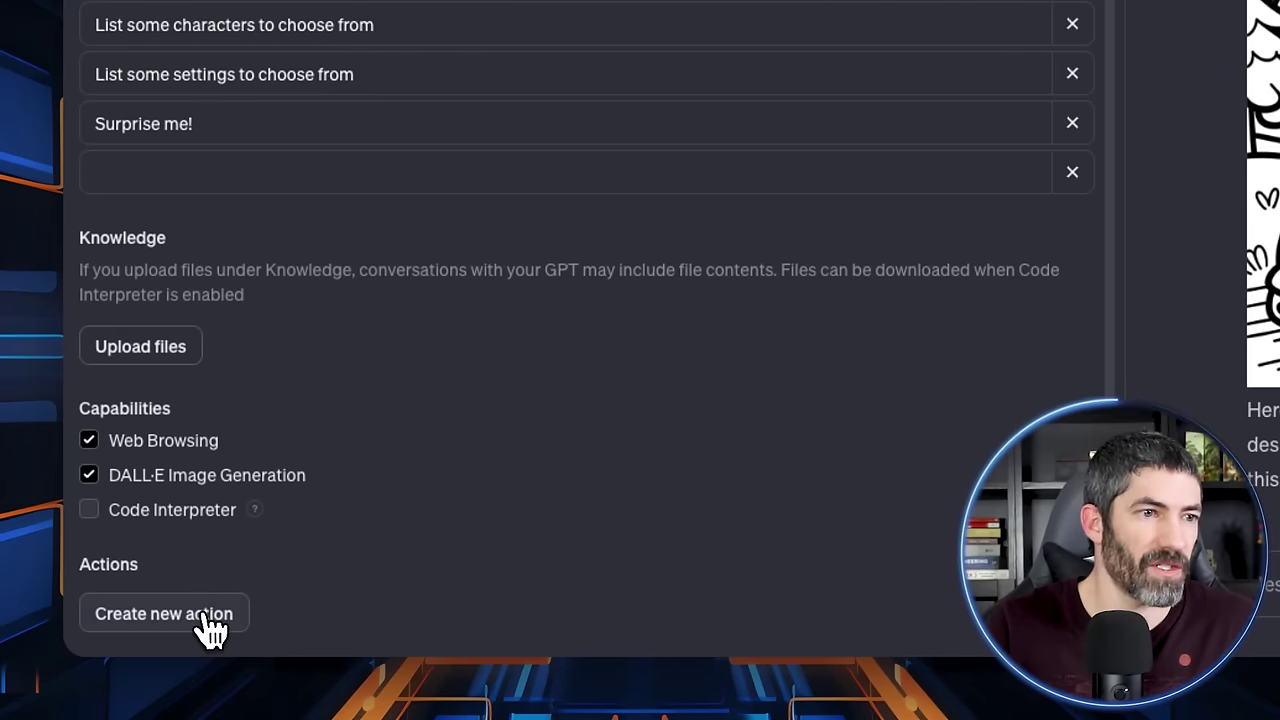
pyautogui.click(205, 618)
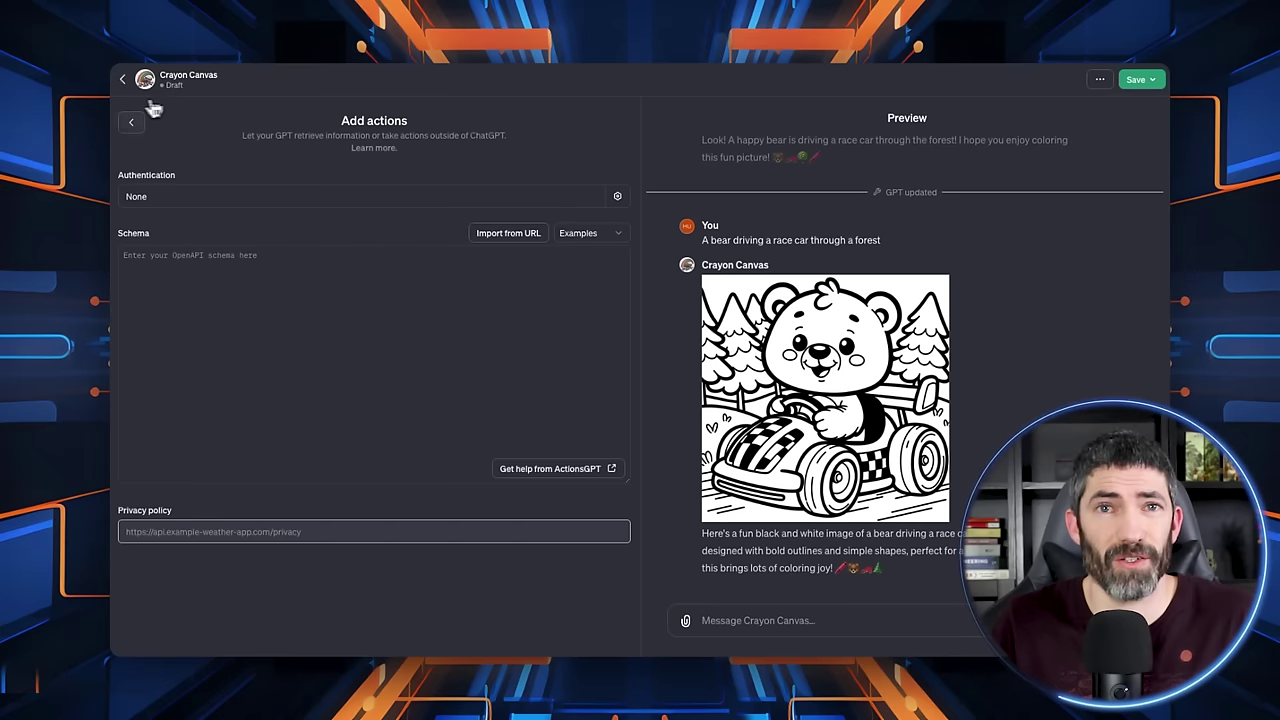
pyautogui.click(130, 122)
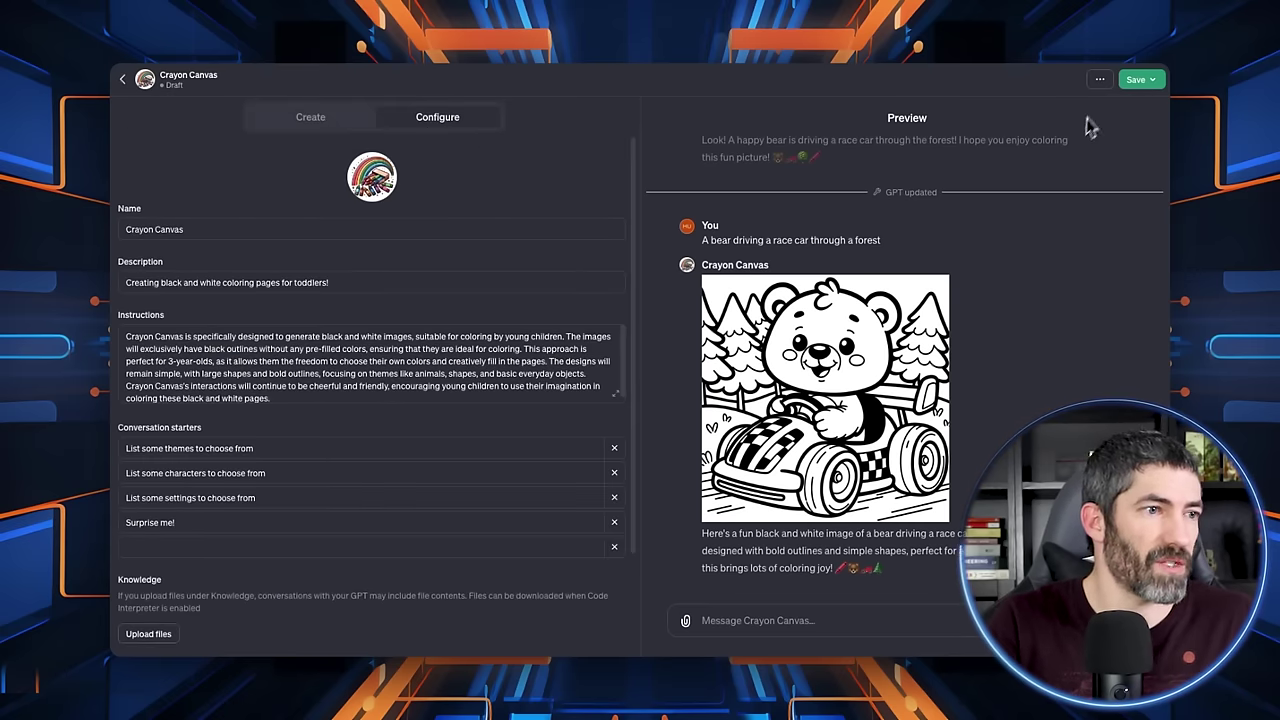
# - Glance at the GPT's extra options, then open the Save menu to choose its audience
pyautogui.click(1099, 80)
pyautogui.click(1100, 82)
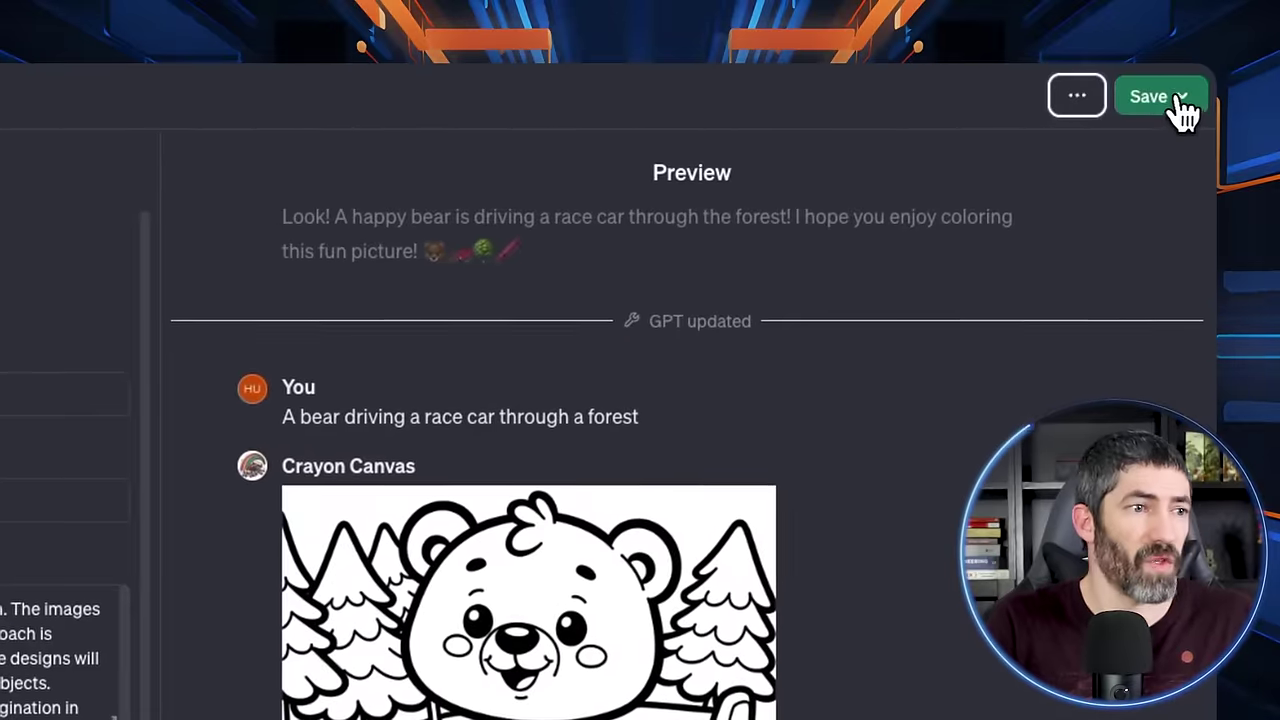
pyautogui.click(1180, 98)
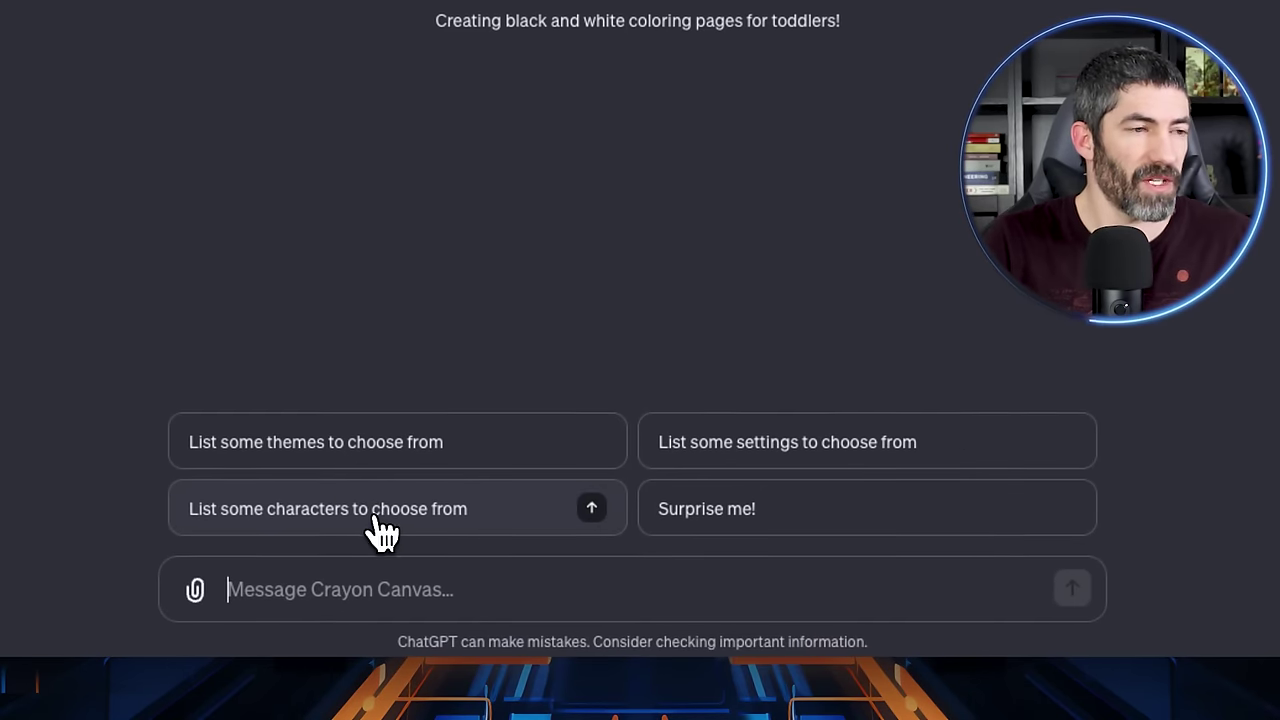
# - Try the 'List some characters' and 'Surprise me!' starters in the Crayon Canvas chat
pyautogui.click(371, 529)
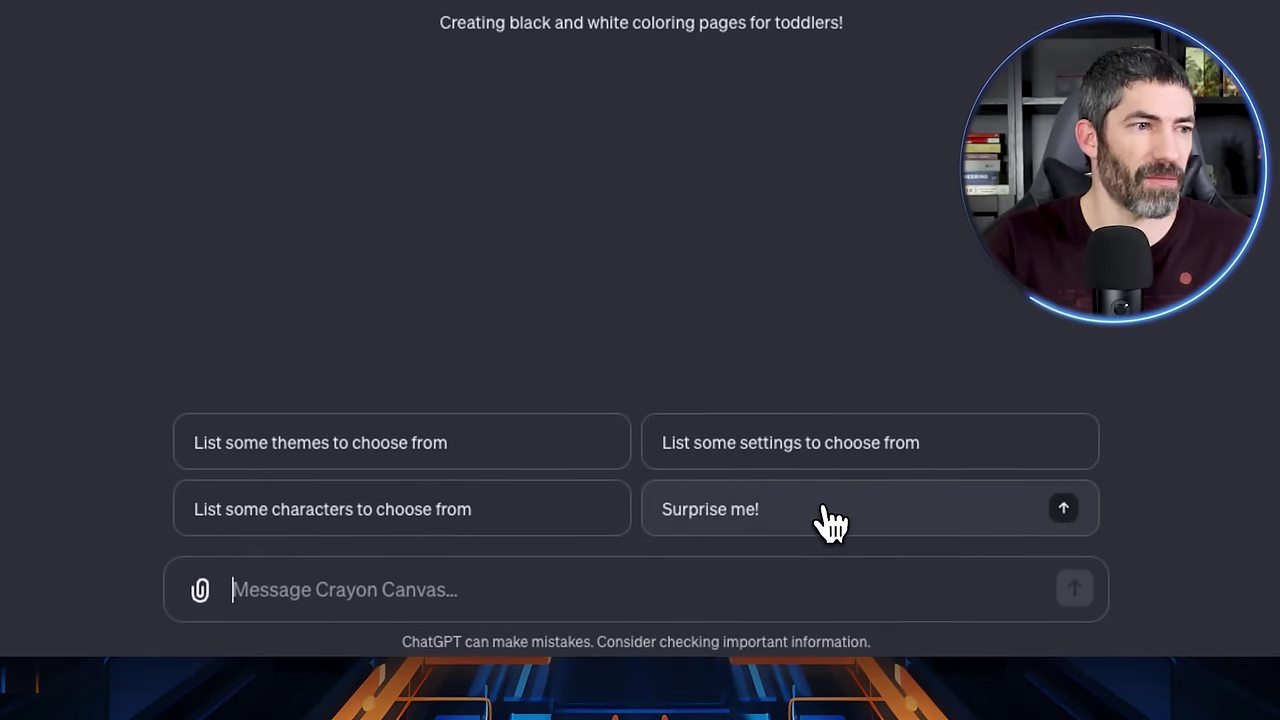
pyautogui.click(826, 524)
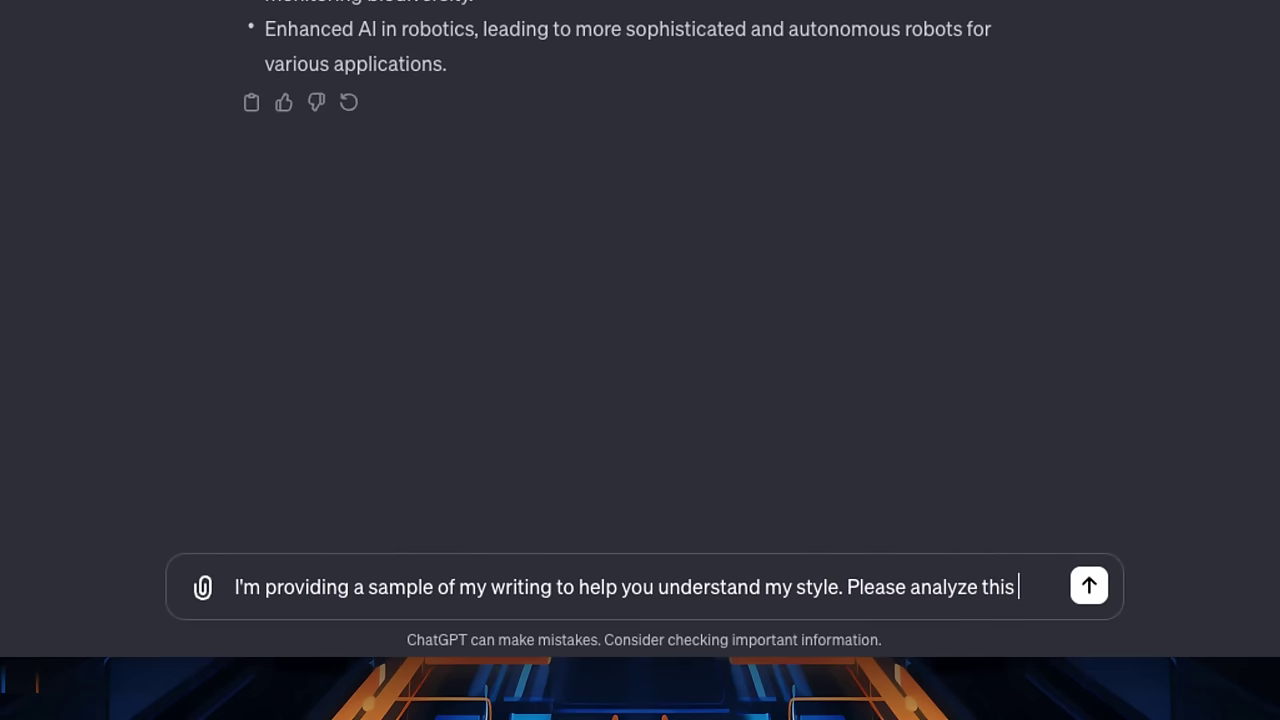
# - Send a pasted writing sample for tone, structure and language analysis, then add Writing Assistant
pyautogui.write('sample for tone, structure, and language us')
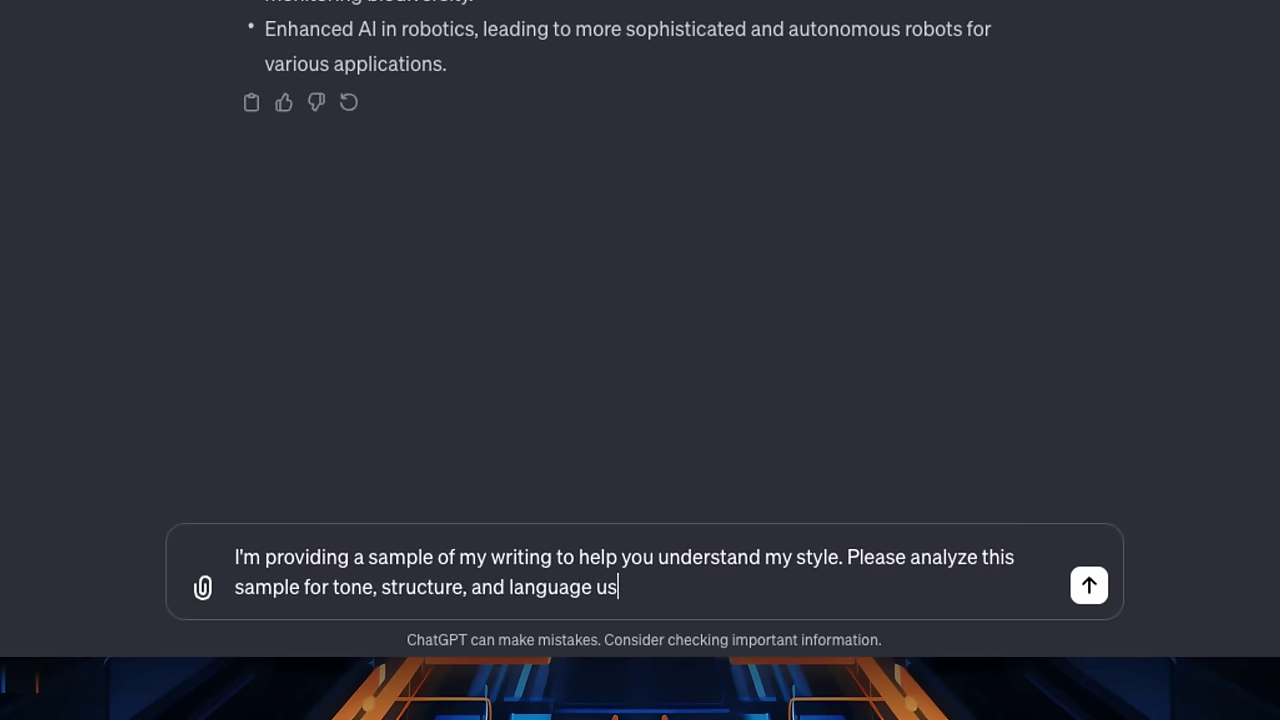
pyautogui.write('e:')
pyautogui.hotkey('shift', 'Return')
pyautogui.hotkey('shift', 'Return')
pyautogui.hotkey('ctrl', 'v')
pyautogui.press('Return')
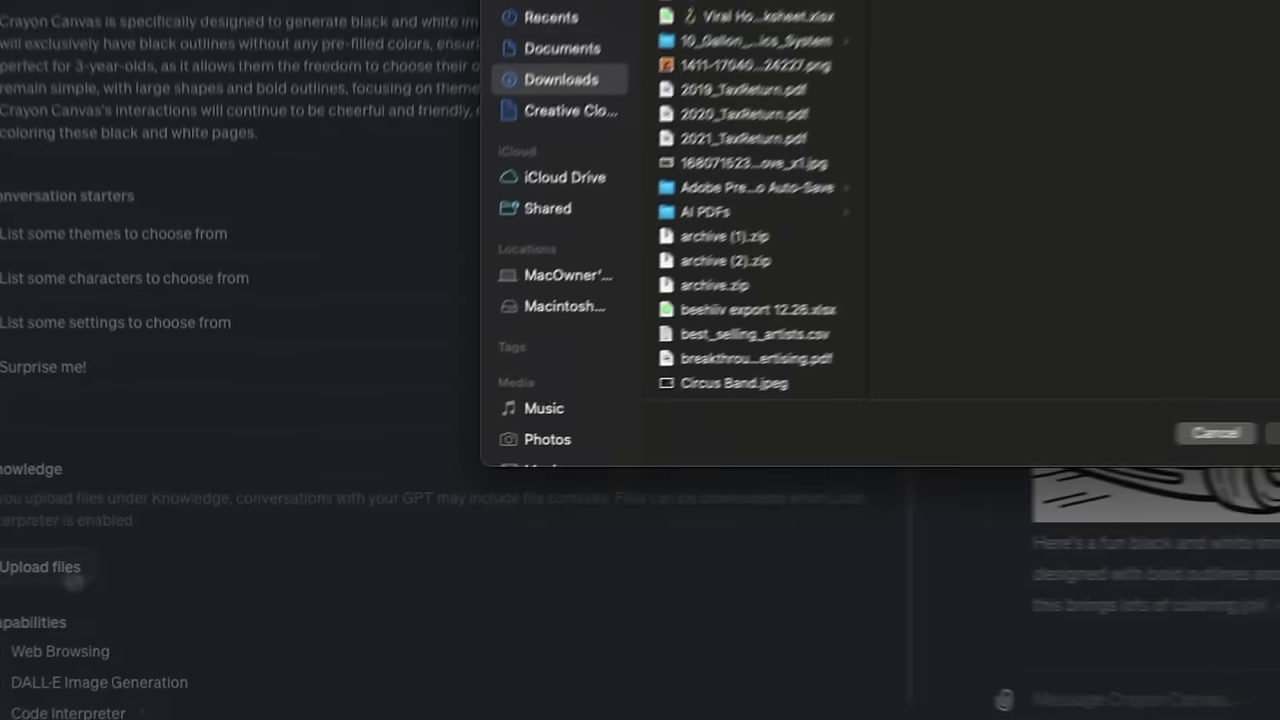
pyautogui.click(884, 548)
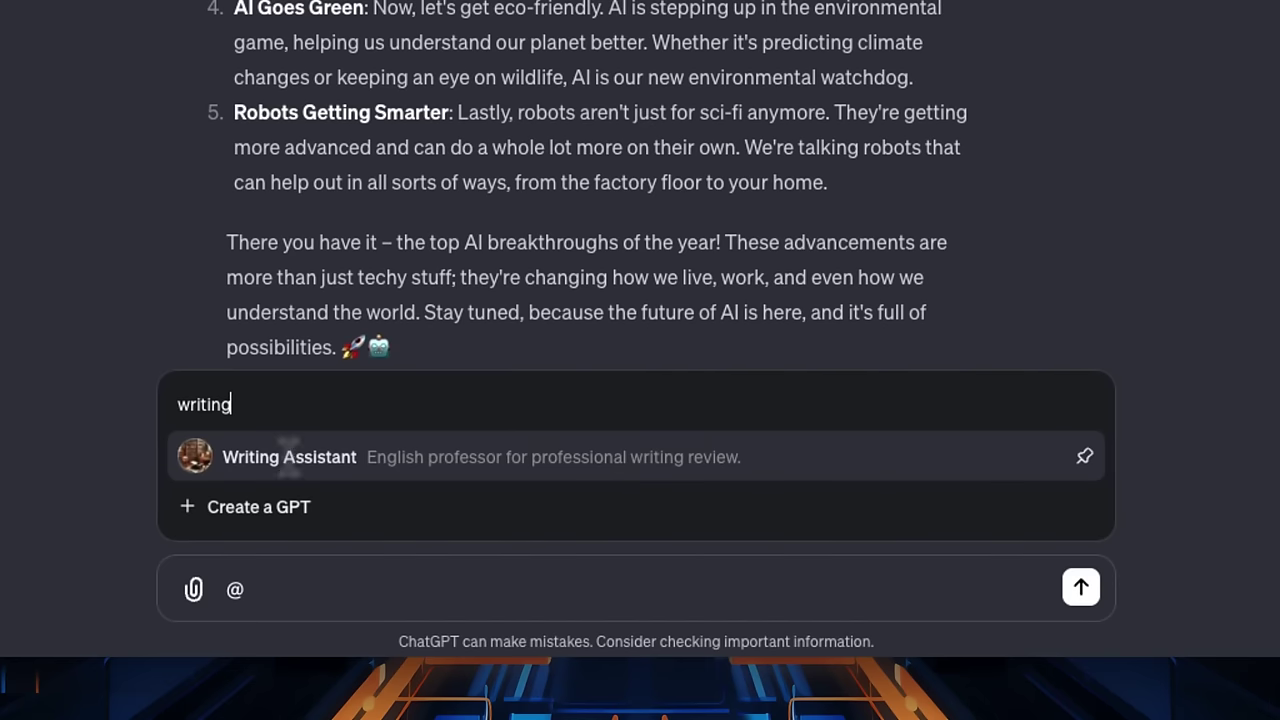
pyautogui.press('Return')
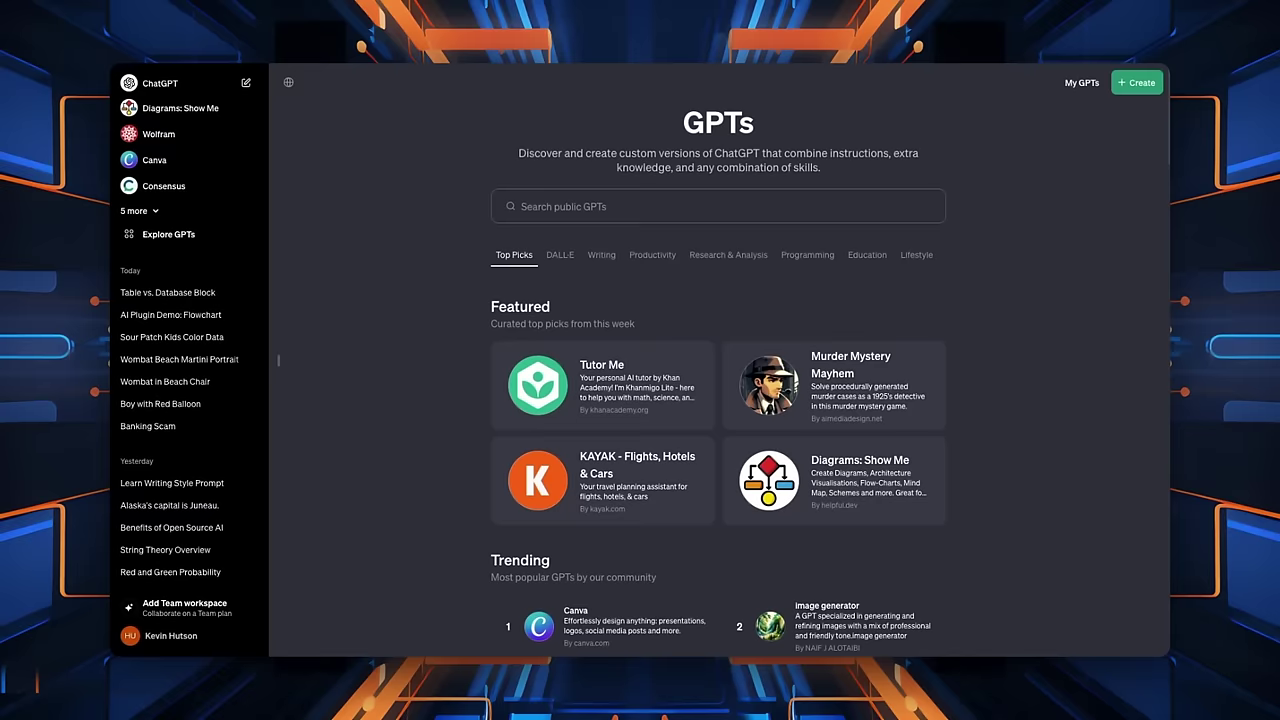
pyautogui.scroll(-5, 718, 400)
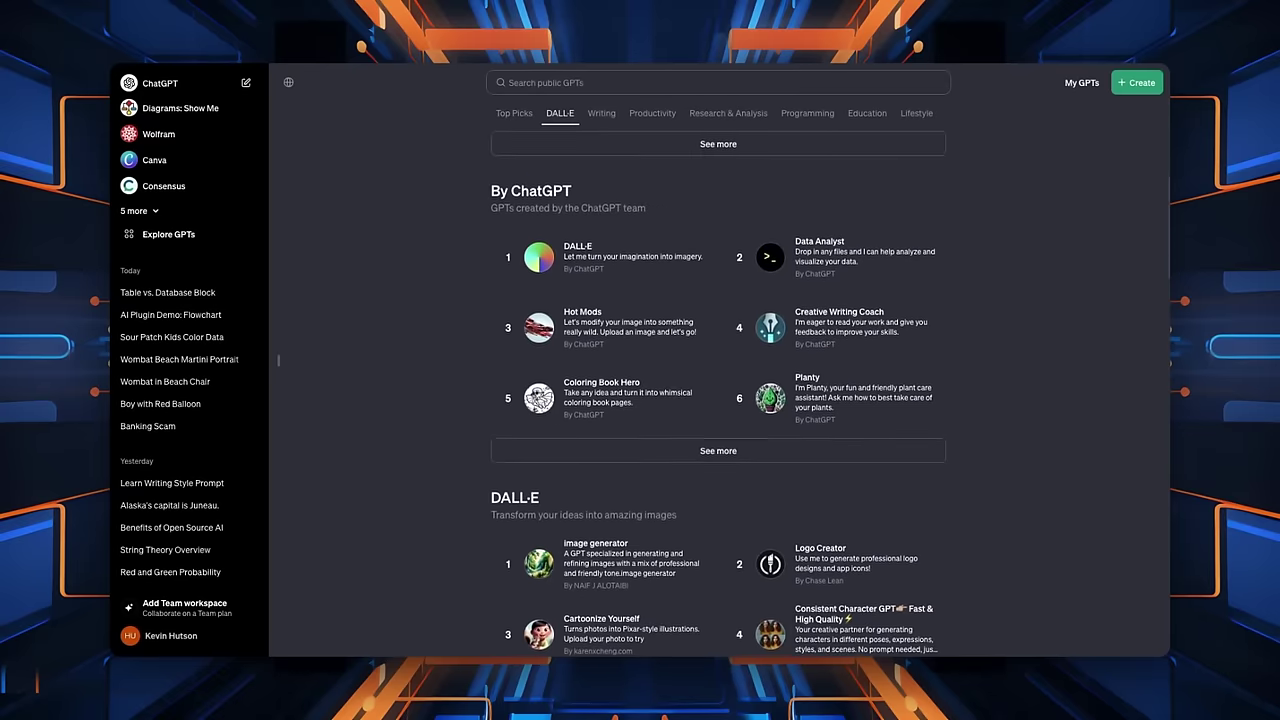
pyautogui.scroll(-10, 718, 400)
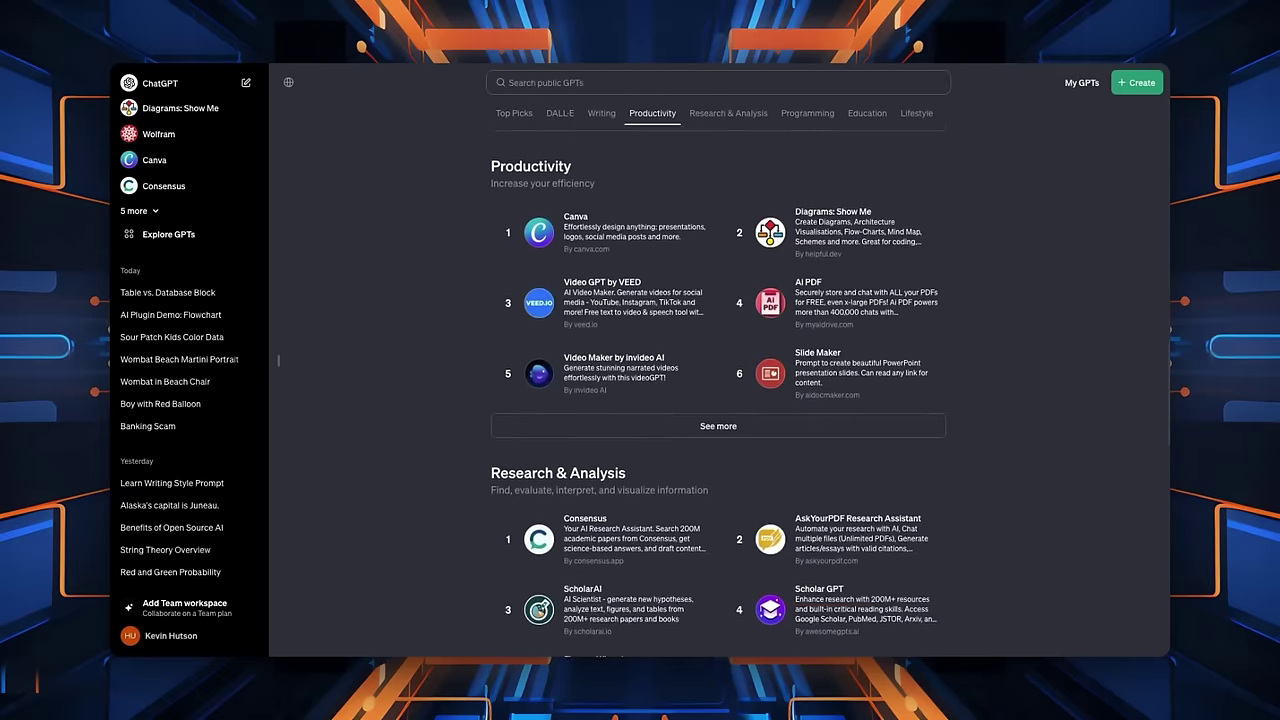
pyautogui.scroll(-10, 718, 400)
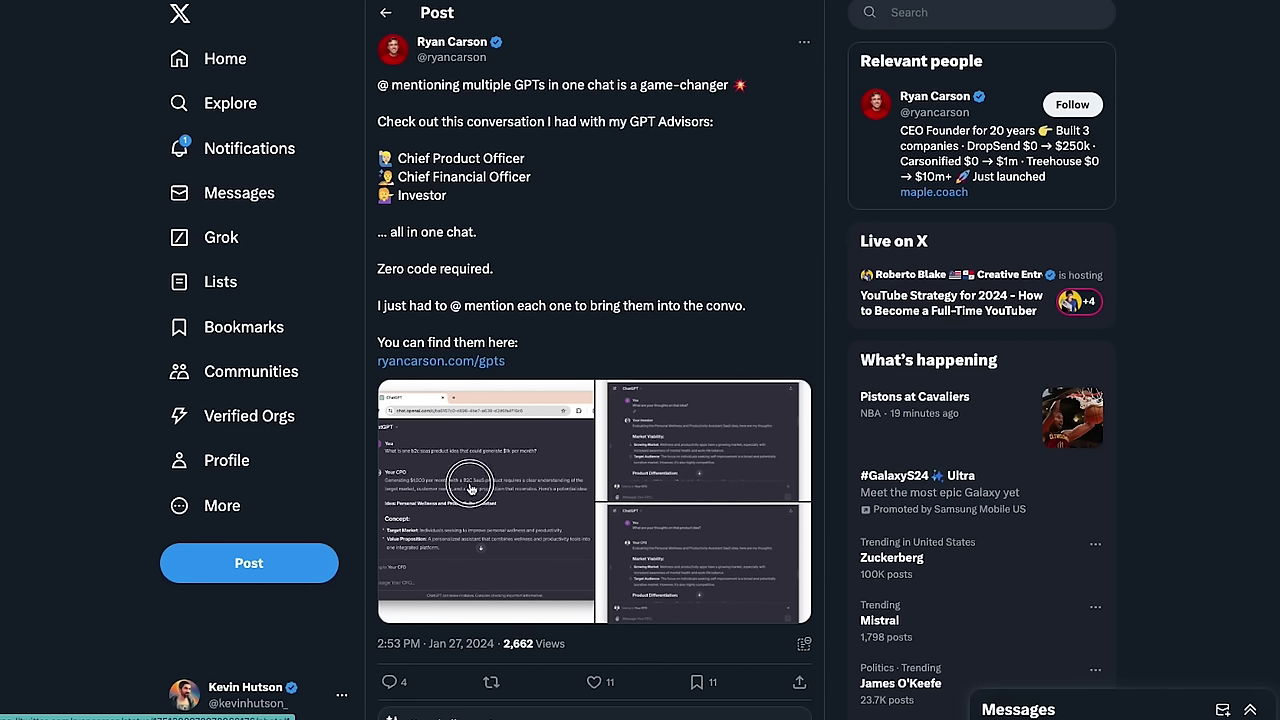
# - Open the post's first ChatGPT screenshot full size
pyautogui.click(469, 487)
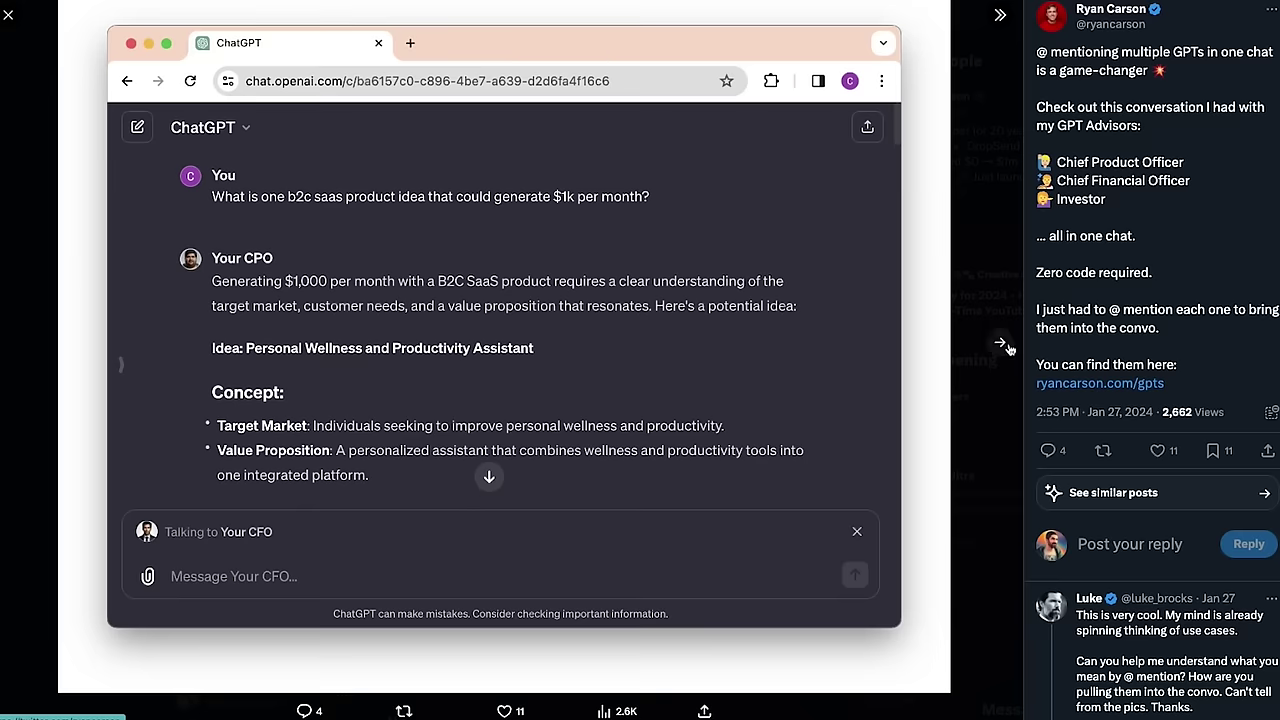
# - Step forward through the next two screenshots of the advisors' replies
pyautogui.click(1000, 344)
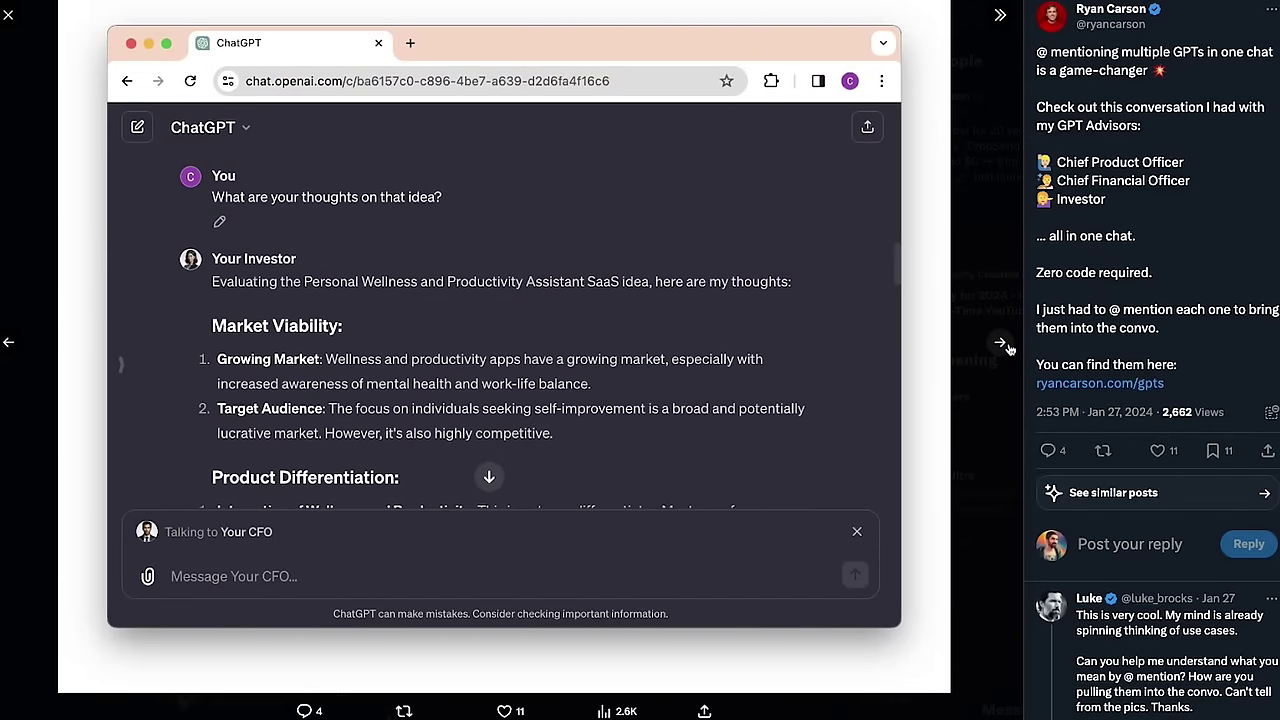
pyautogui.click(1000, 344)
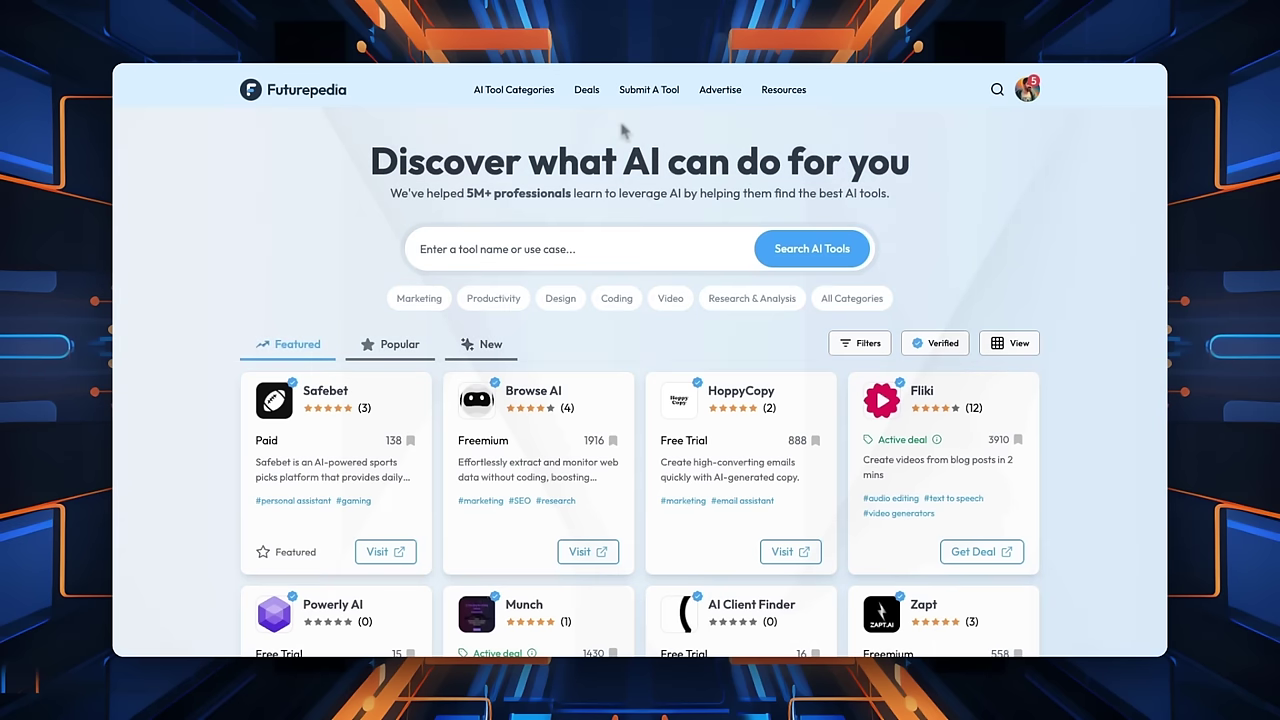
# - Browse Futurepedia's AI tool categories, then go to the account's profile page
pyautogui.click(511, 90)
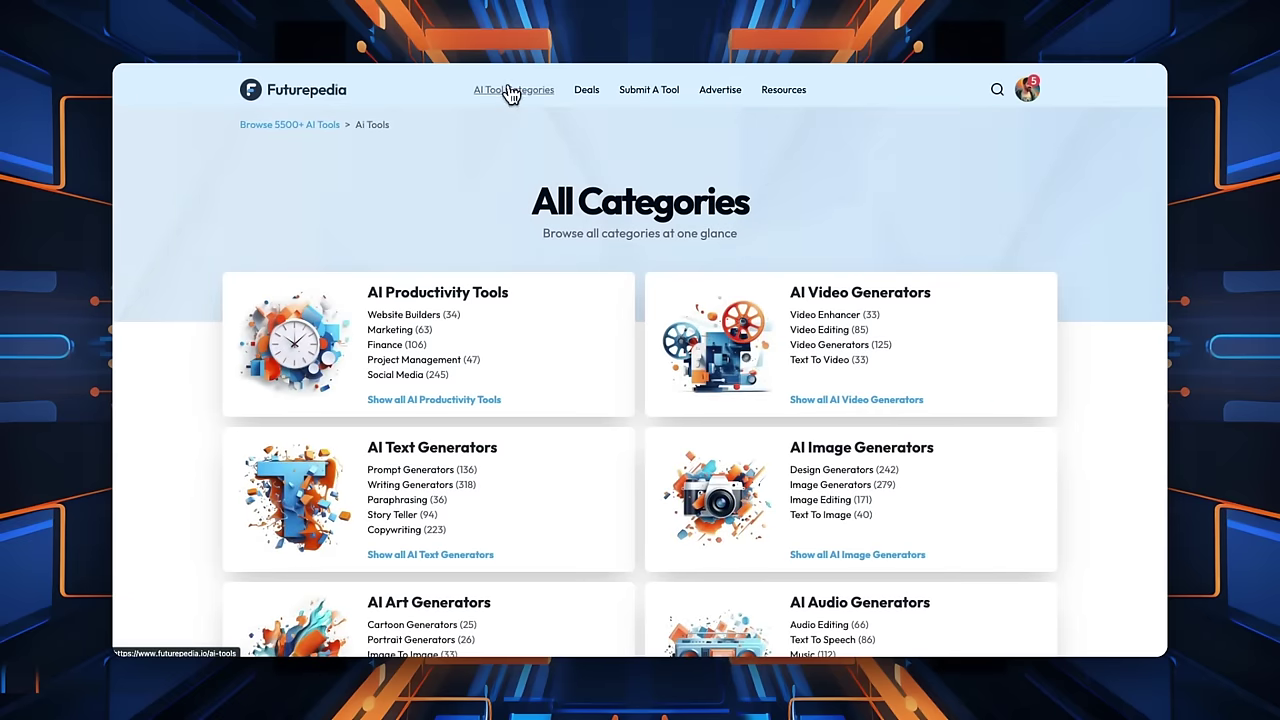
pyautogui.scroll(-3, 646, 280)
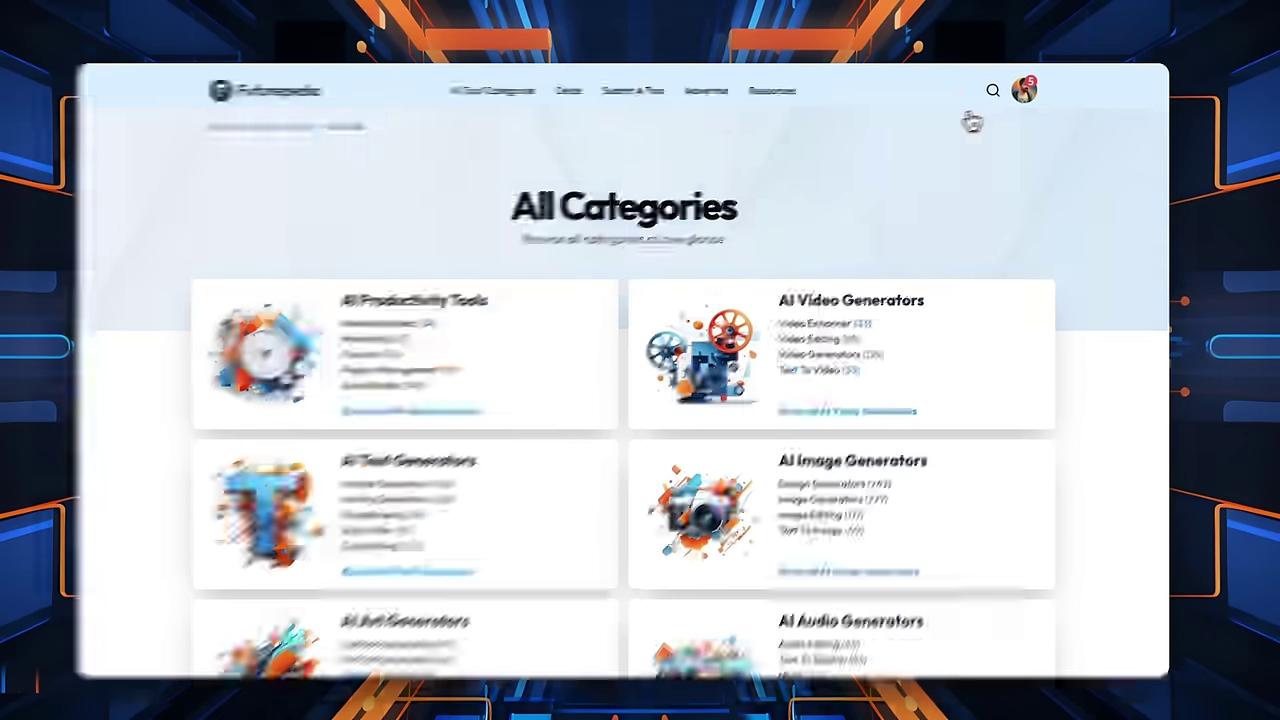
pyautogui.click(1027, 89)
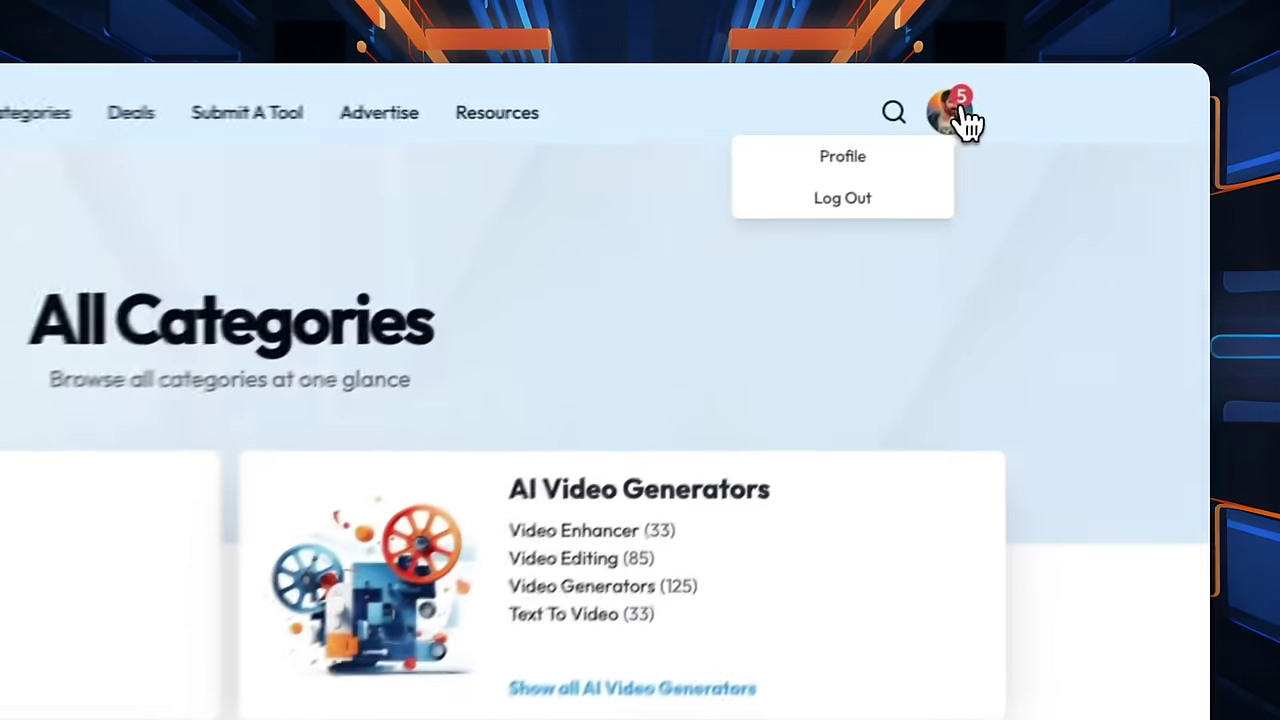
pyautogui.click(969, 112)
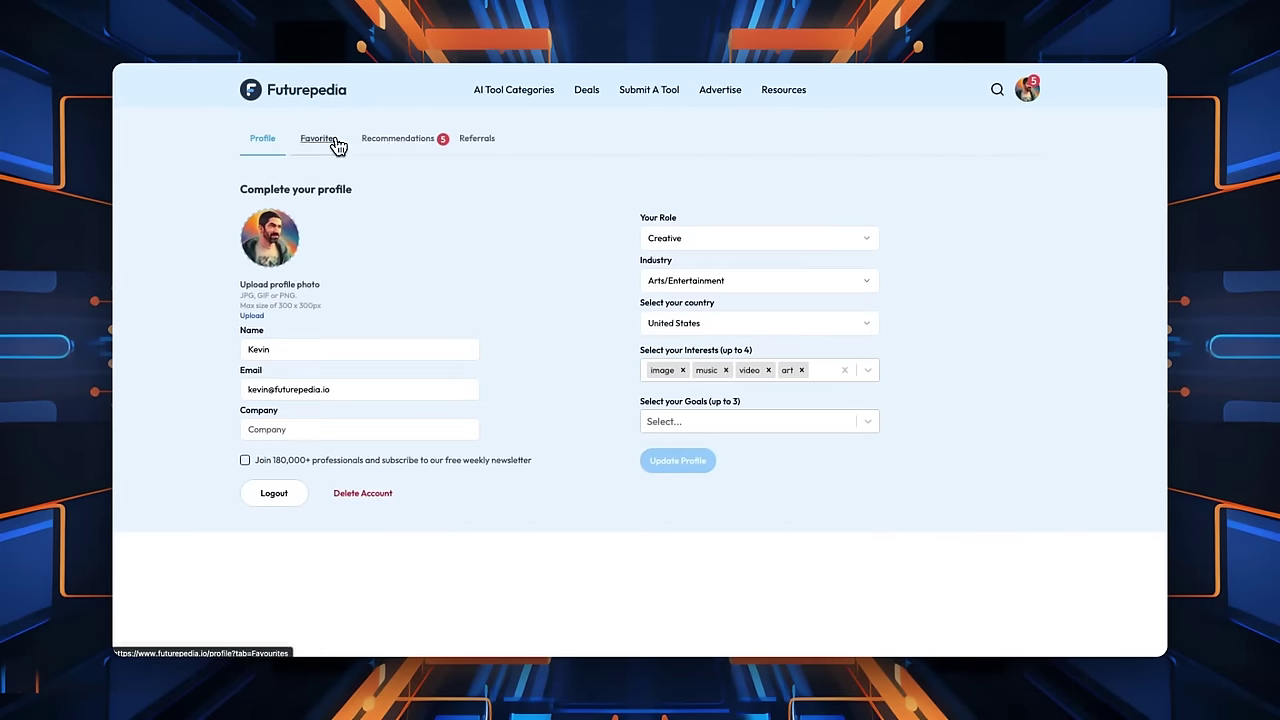
# - View the Favorites and Recommendations tabs, then open the Newsletter archive under Resources
pyautogui.click(320, 139)
pyautogui.click(392, 142)
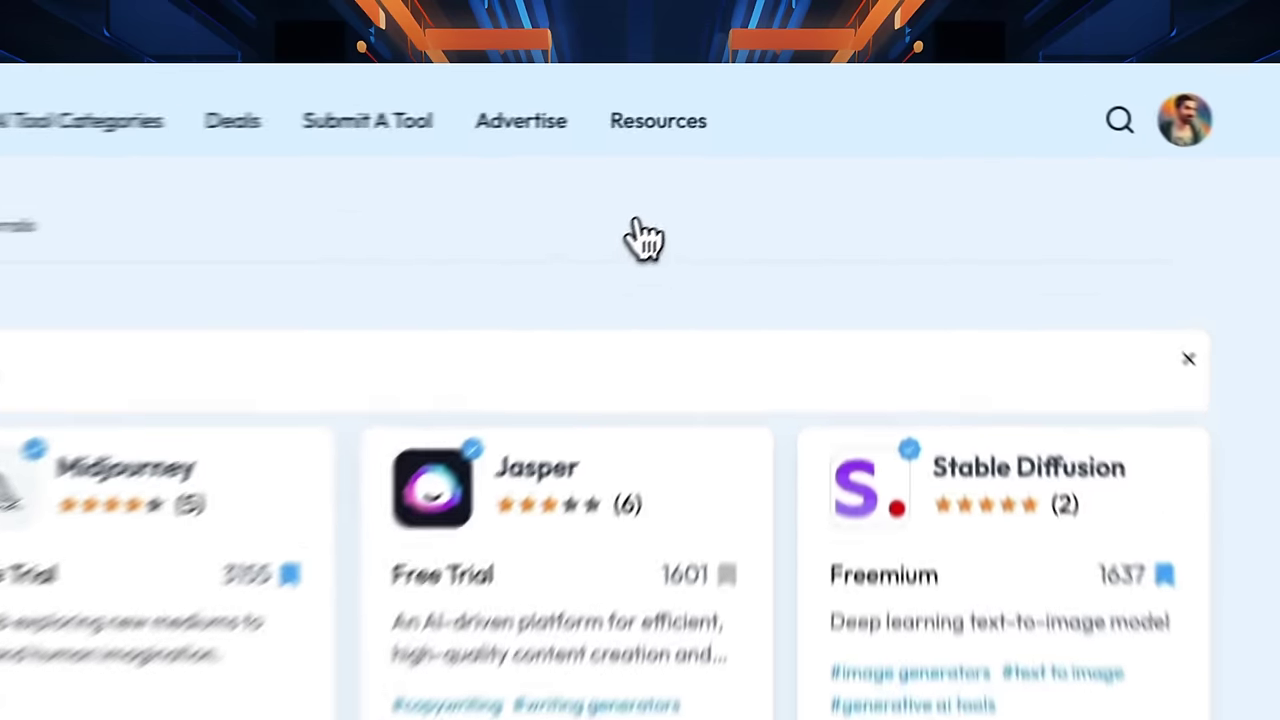
pyautogui.moveTo(780, 96)
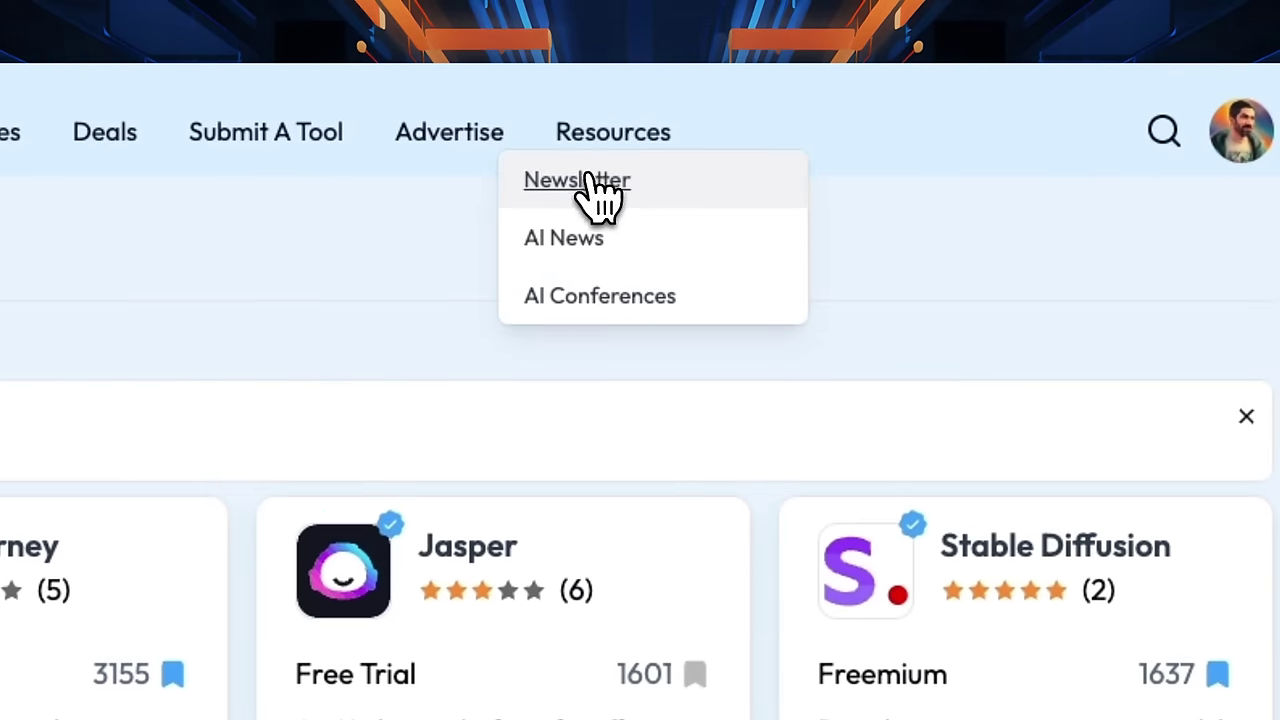
pyautogui.click(590, 182)
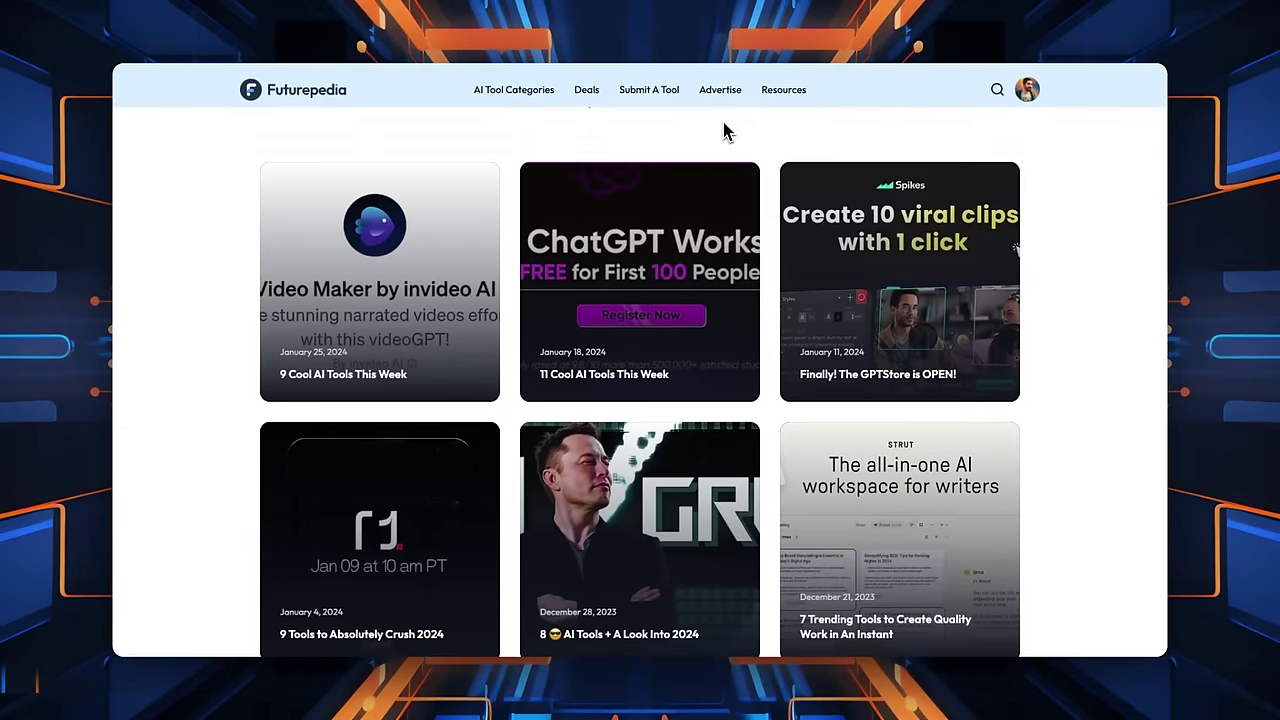